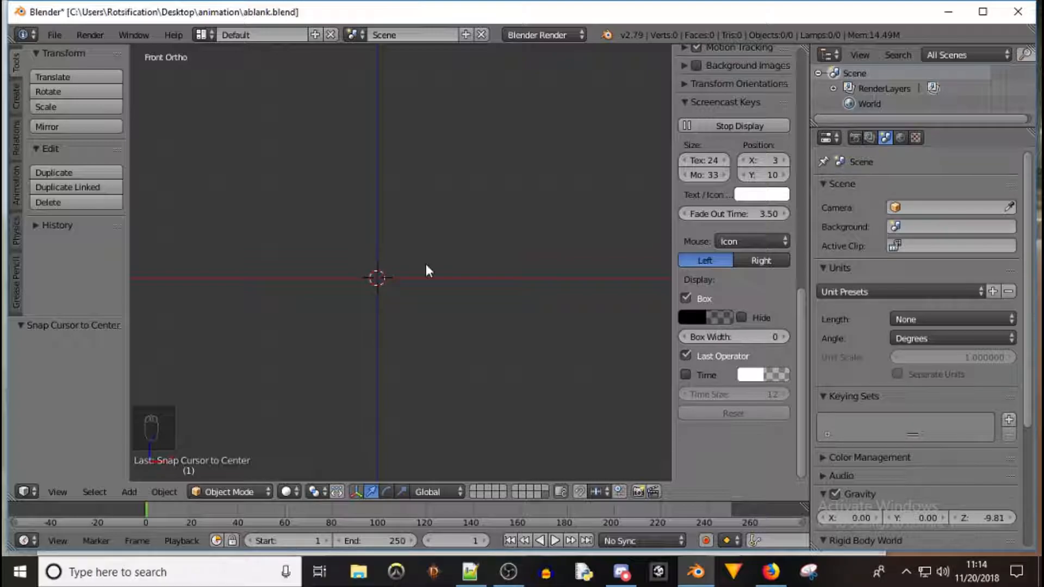
Add a circle mesh to the scene at the 3D cursor
key("shift+a")
mouse_move(426, 263)
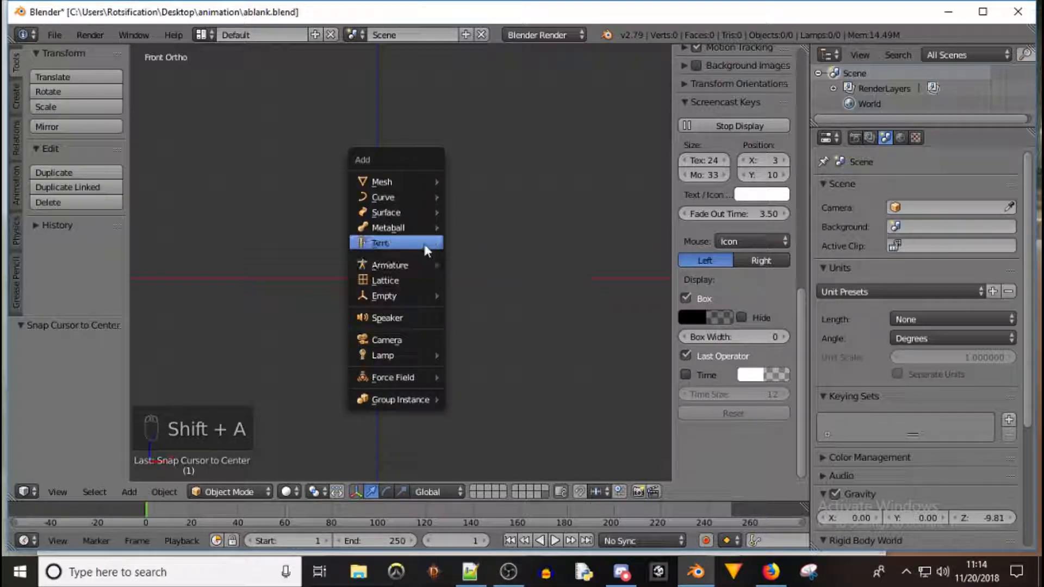
mouse_move(424, 185)
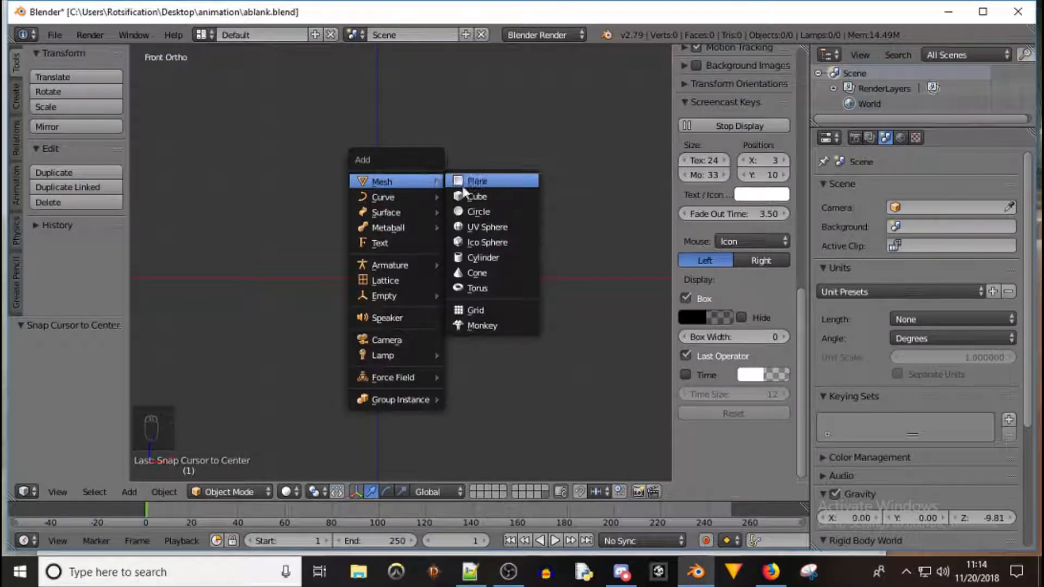
left_click(503, 212)
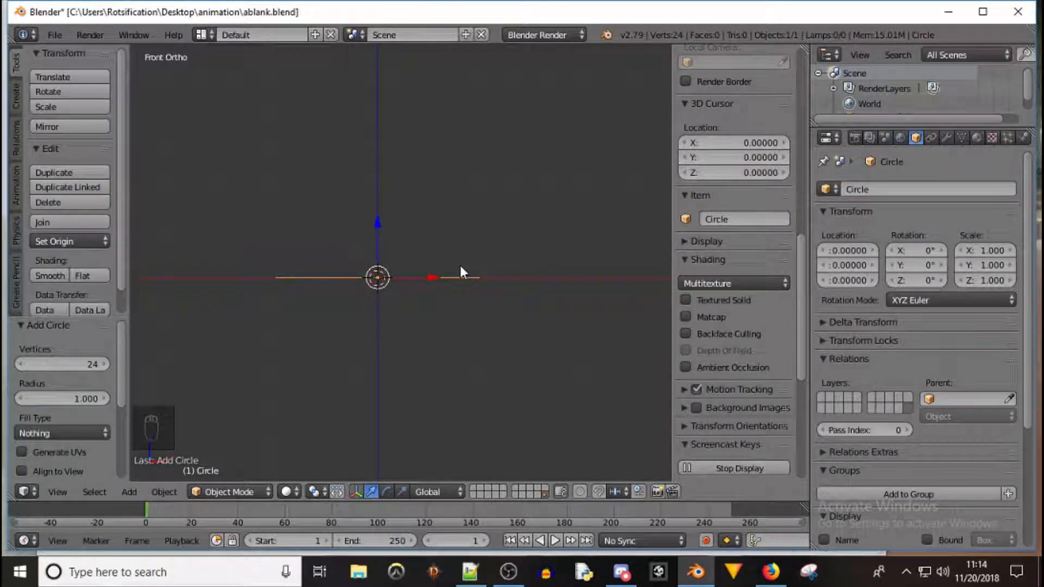
In top view and Edit Mode, extrude the two bottom edges of the circle outward, about 0.21 down along Y
key("KP_7")
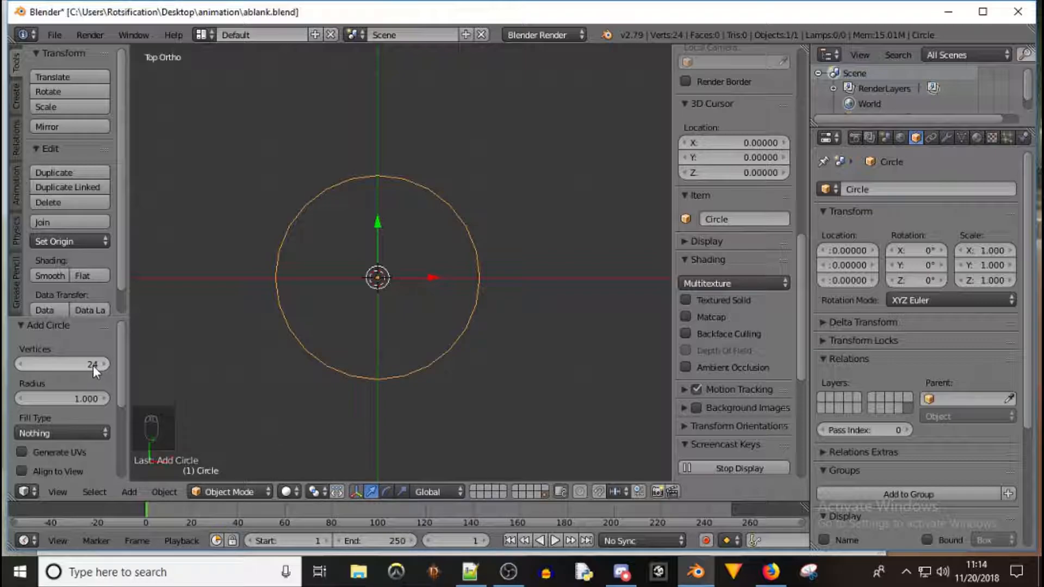
scroll(379, 384, "up", 5)
key("Tab")
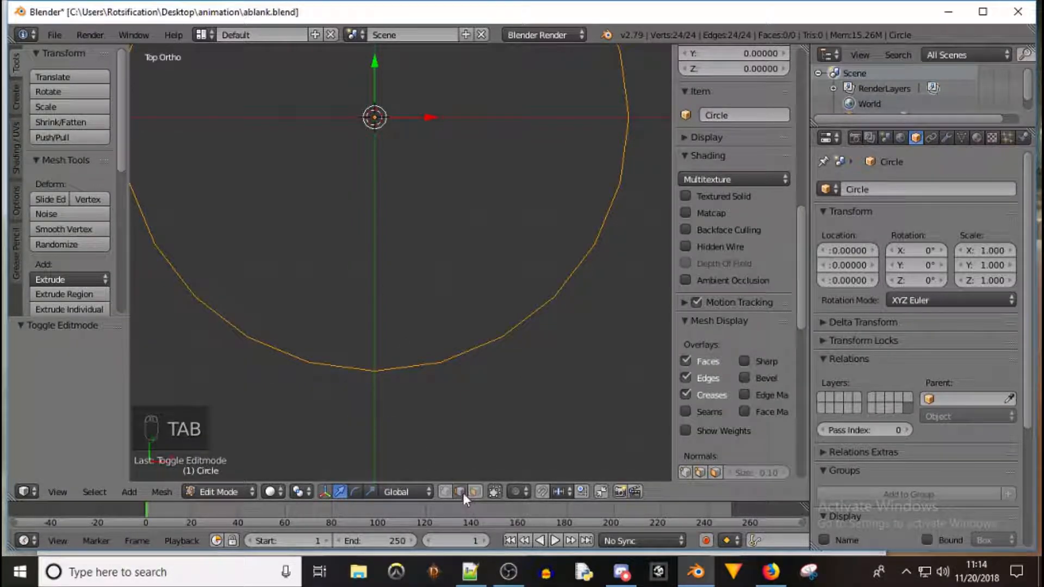
right_click(348, 366)
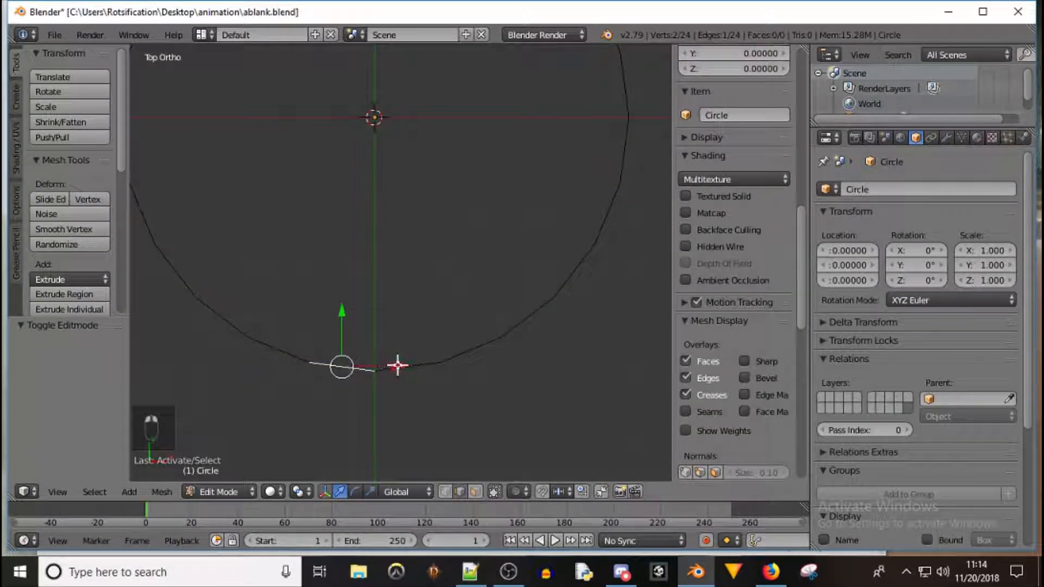
right_click(421, 365, "shift")
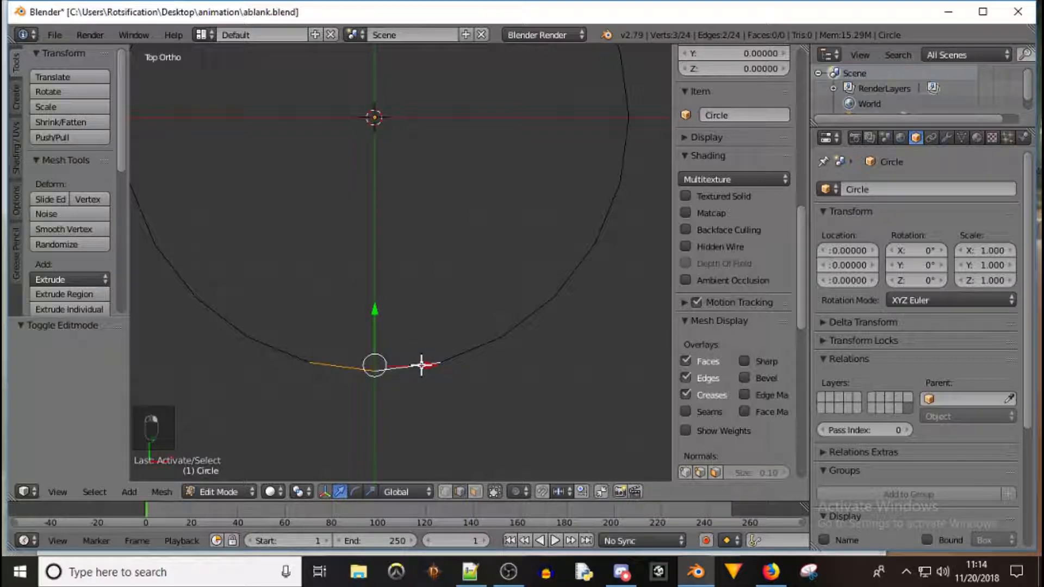
key("e")
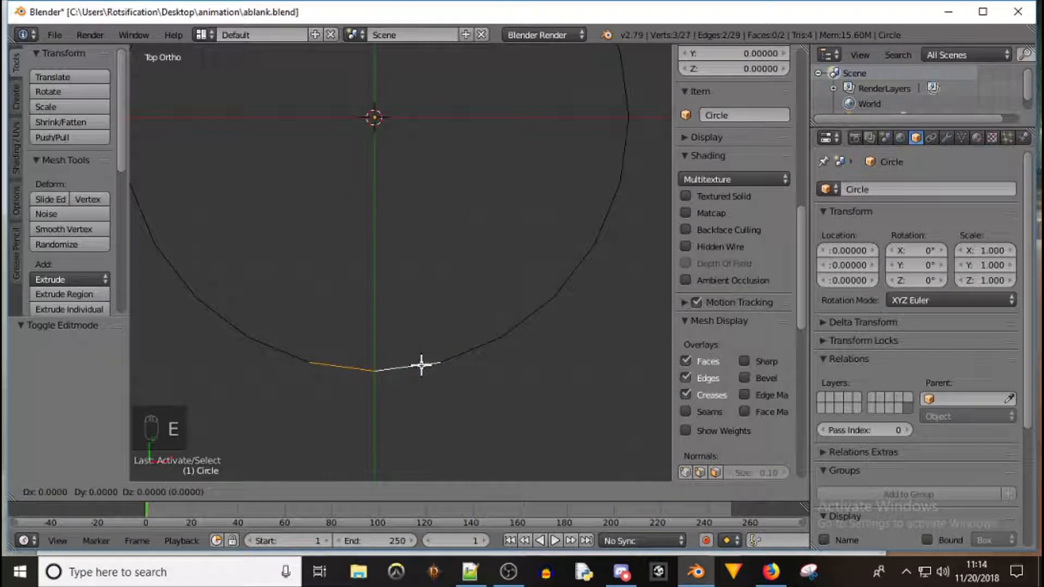
left_click(420, 417)
left_click(446, 491)
Move the middle vertex of the bottom extrusion about 0.196 down along Y to form a point
right_click(375, 422)
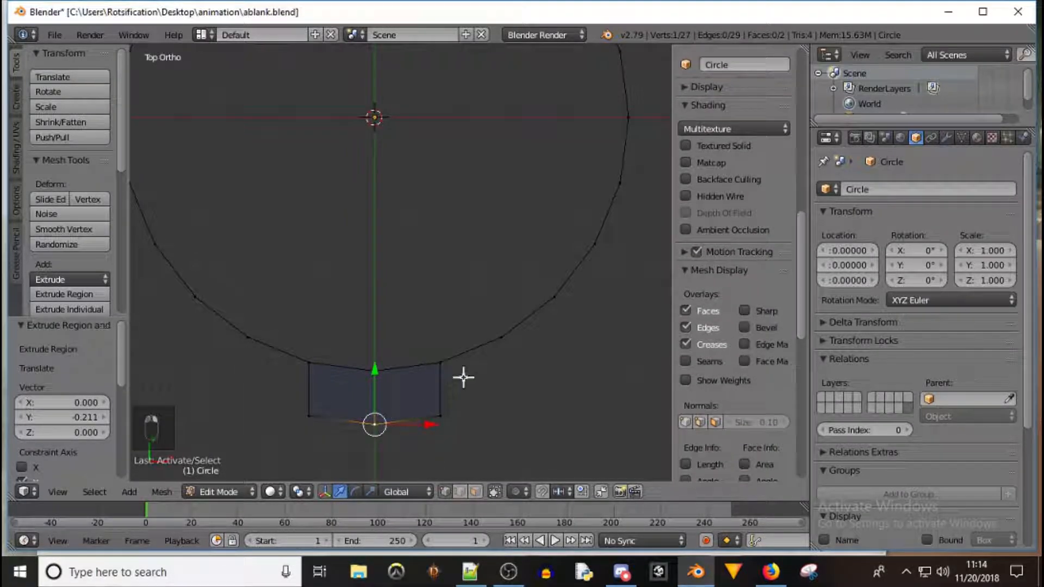
key("g")
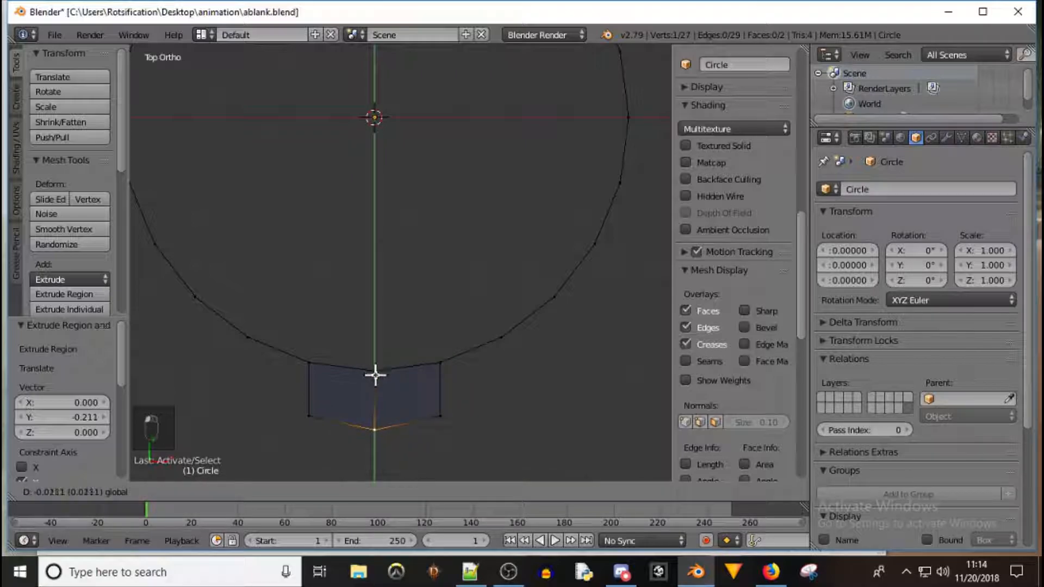
left_click(367, 416)
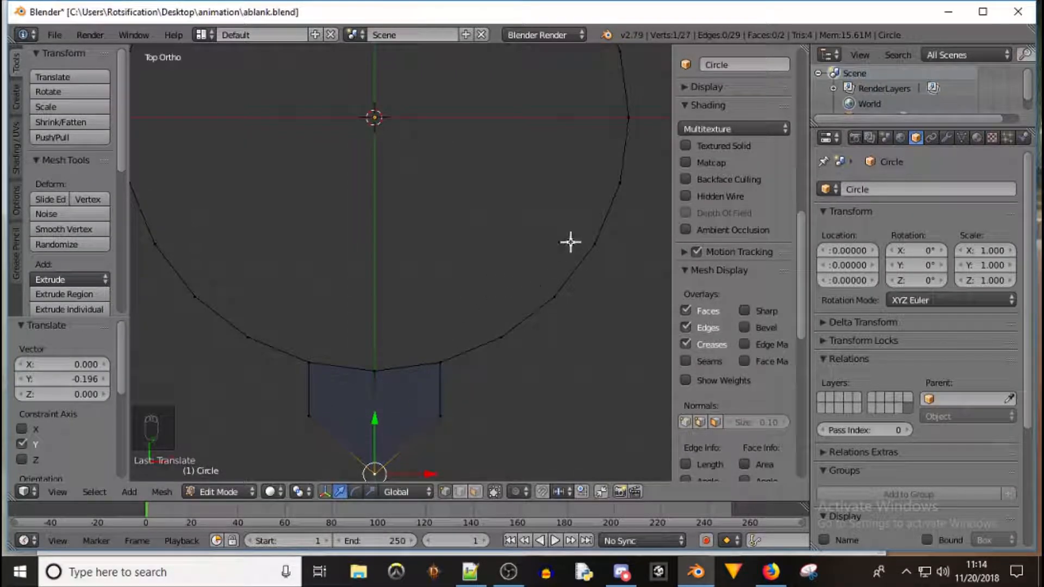
Select the two edges on the circle's right side and extrude them outward about 0.193 along X
scroll(733, 353, "down", 4)
right_click(624, 87, "shift")
right_click(627, 135, "shift")
middle_click_drag(643, 151, 375, 254, "shift")
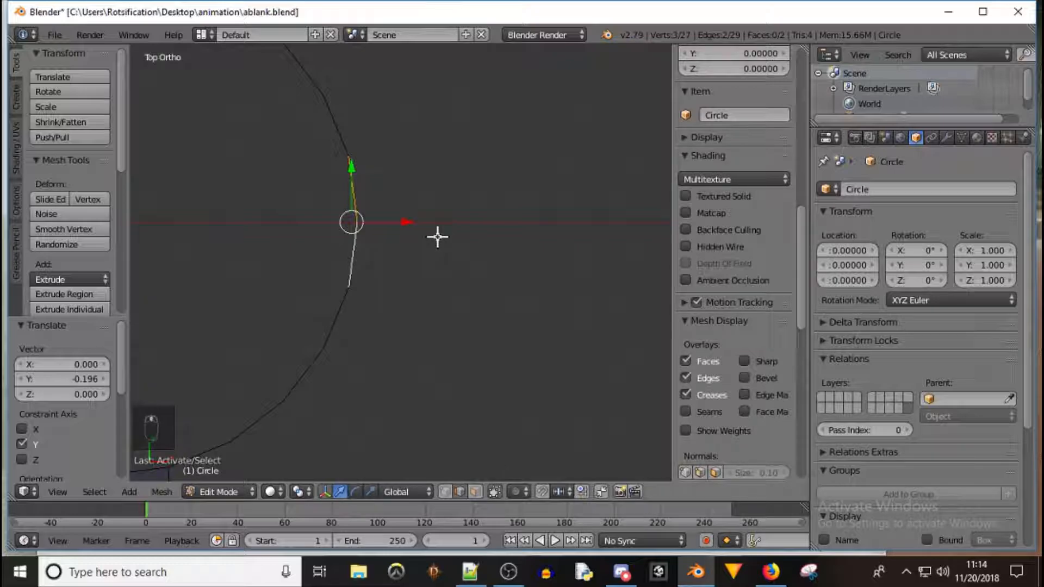
key("e")
key("x")
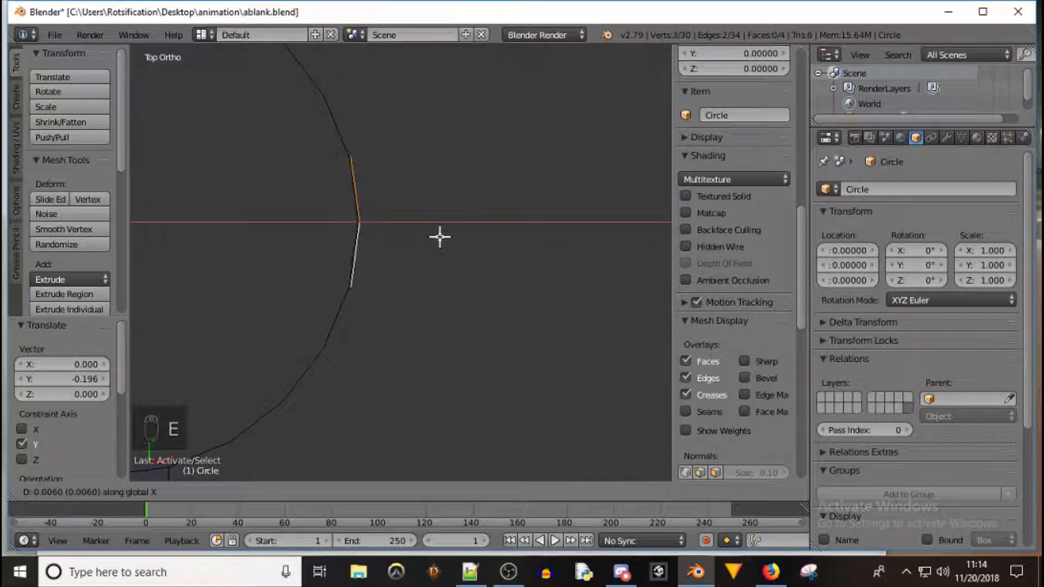
left_click(483, 235)
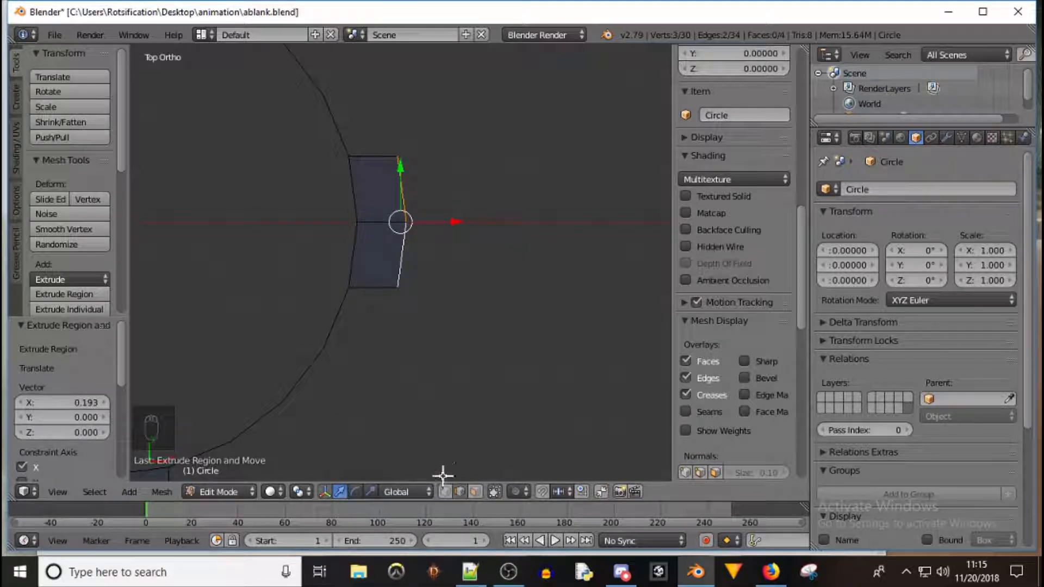
Move the middle vertex of the right extrusion about 0.187 outward along X to form a point
right_click(403, 222)
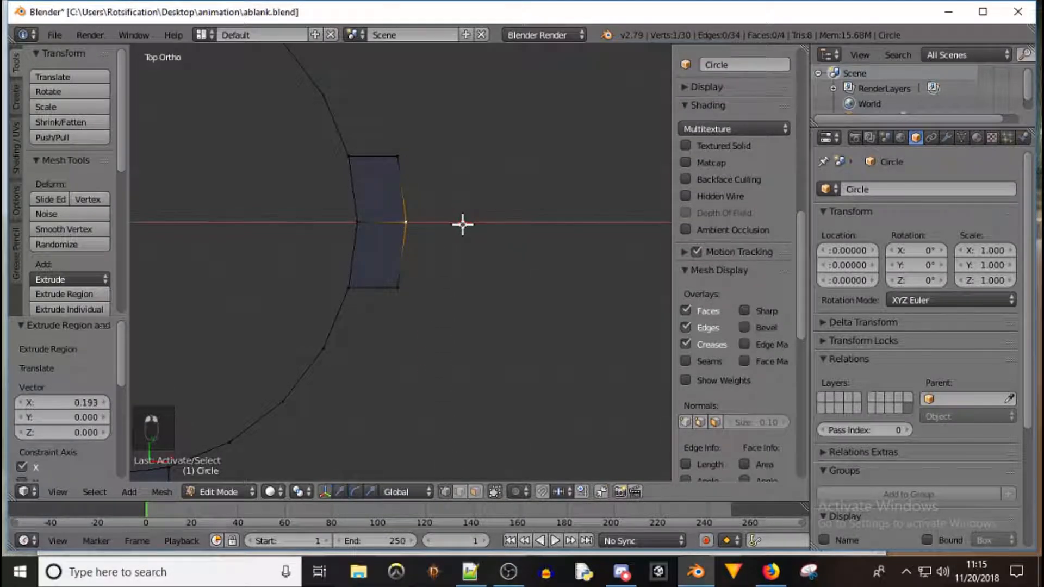
key("g")
left_click(505, 224)
Select the two top edges of the circle and extrude them upward about 0.187 along Y
middle_click_drag(214, 133, 462, 332, "shift")
right_click(324, 166)
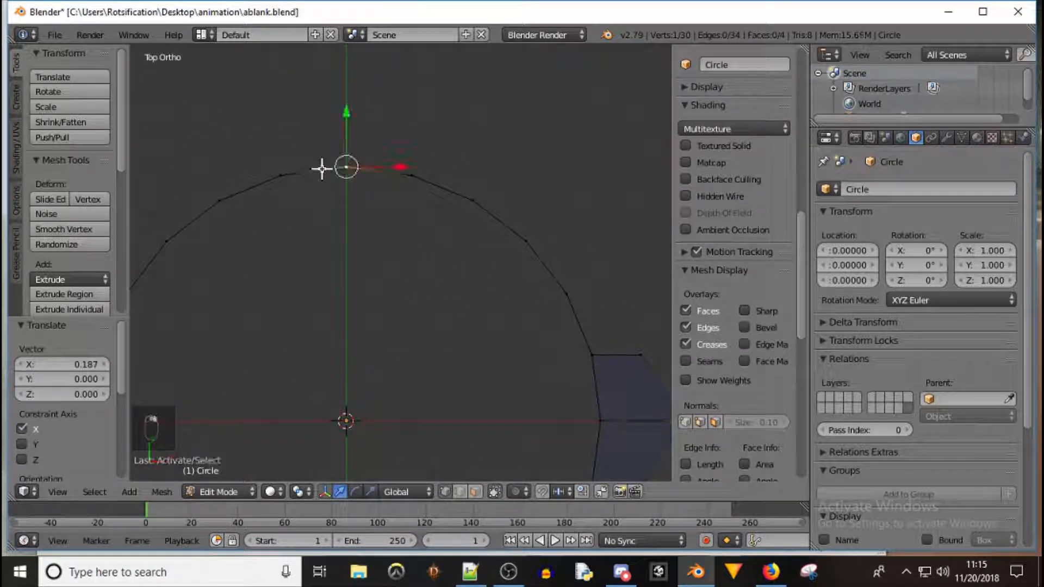
left_click(455, 493)
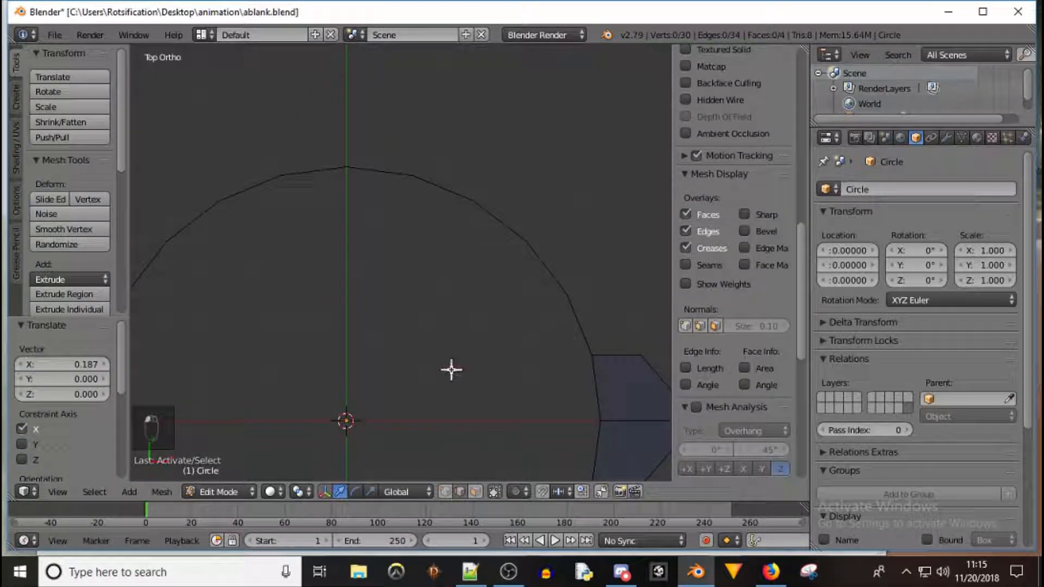
right_click(327, 173)
right_click(381, 172, "shift")
right_click(391, 171, "shift")
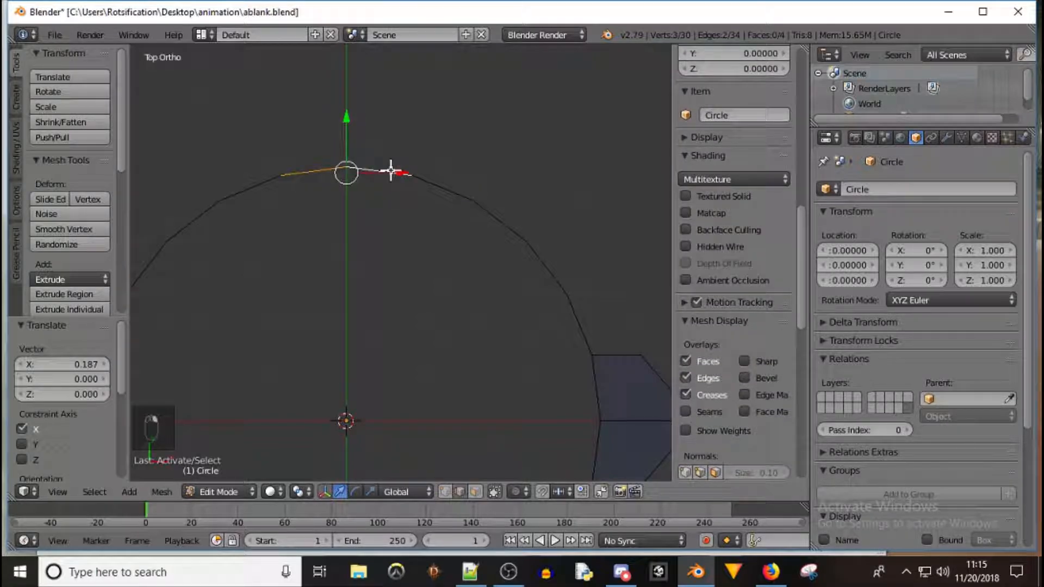
key("e")
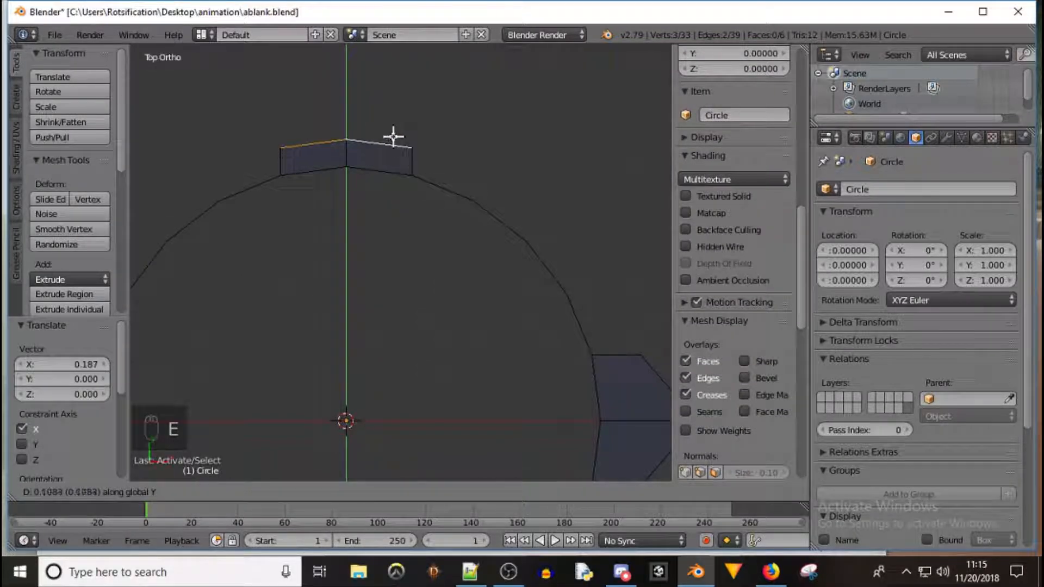
left_click(396, 119)
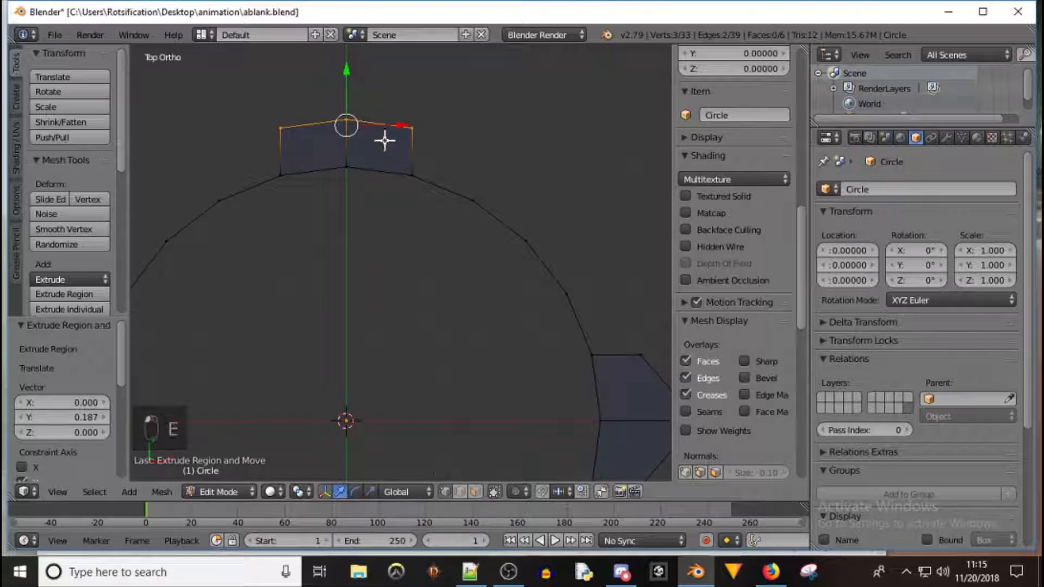
Move the middle vertex of the top extrusion about 0.151 up along Y to form a point
right_click(347, 120)
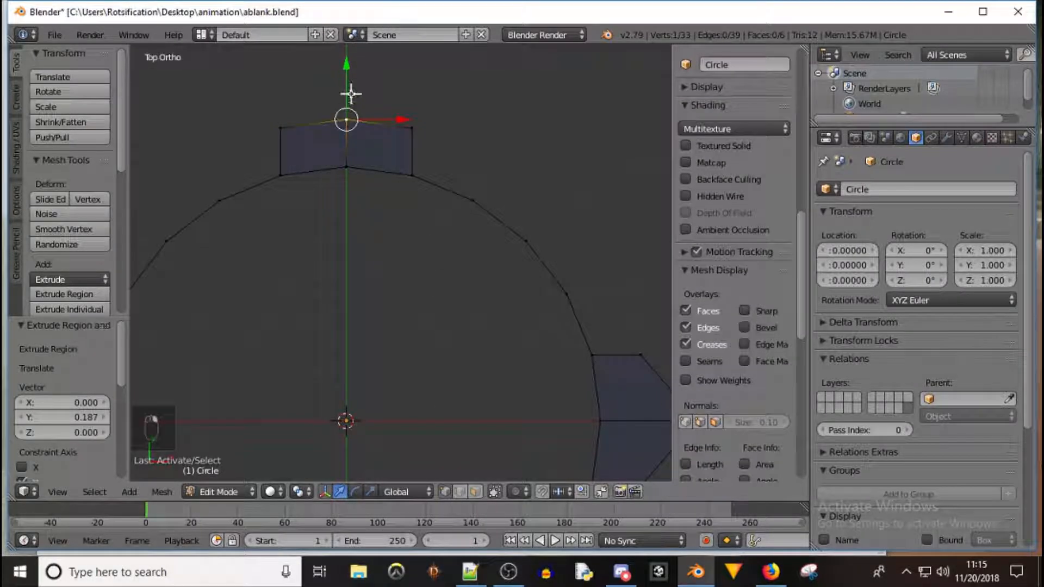
key("g")
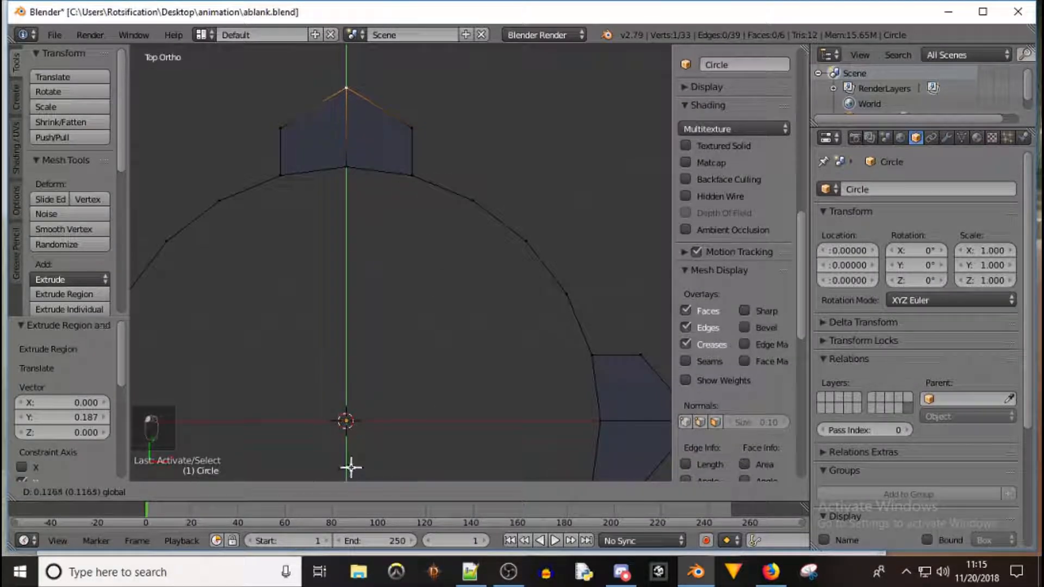
left_click(351, 462)
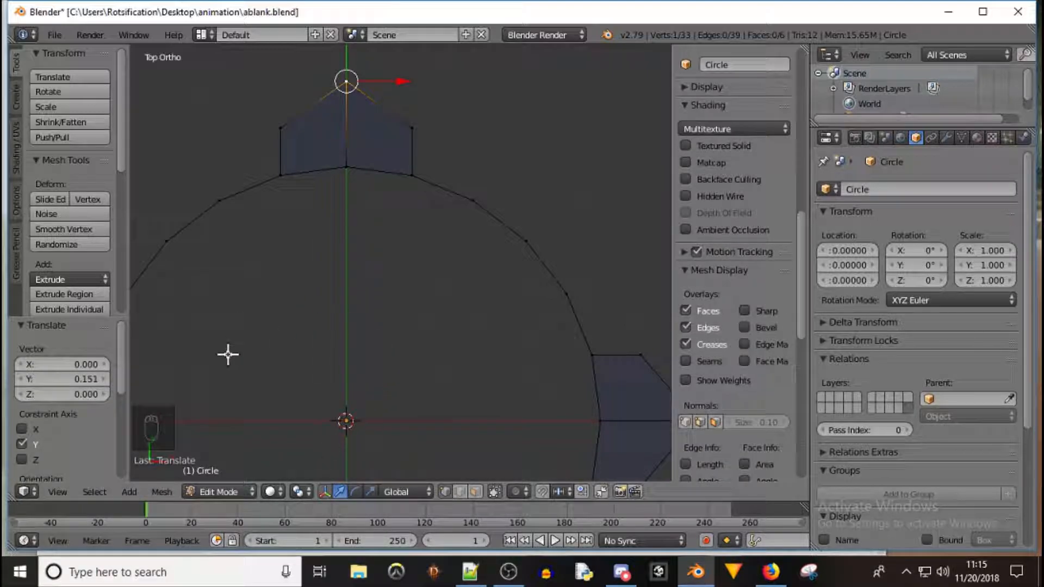
Select the two edges on the circle's left side and extrude them outward about 0.202 along X
middle_click_drag(259, 332, 452, 275, "shift")
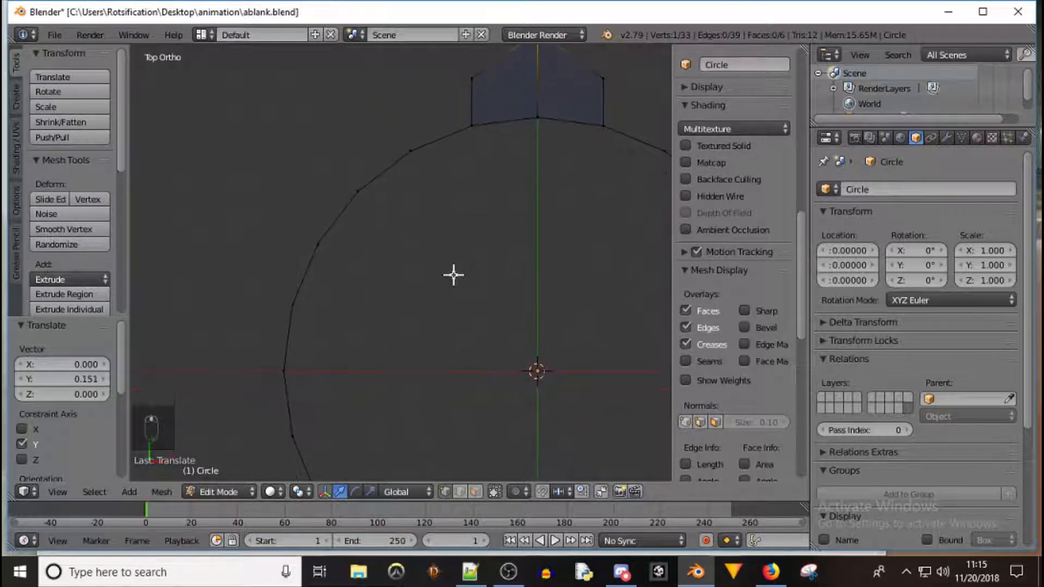
left_click(459, 492)
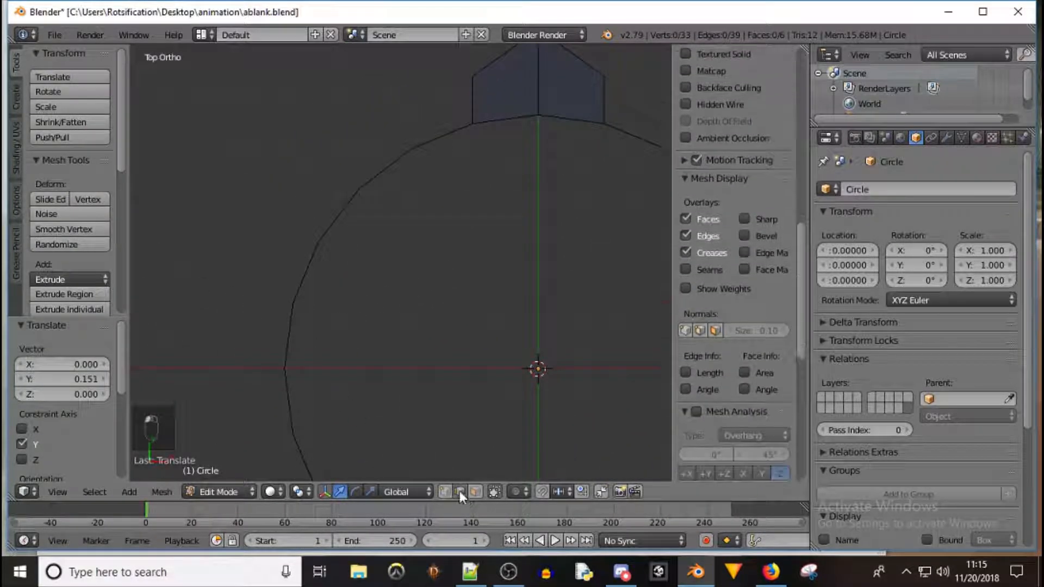
right_click(289, 343)
right_click(291, 408, "shift")
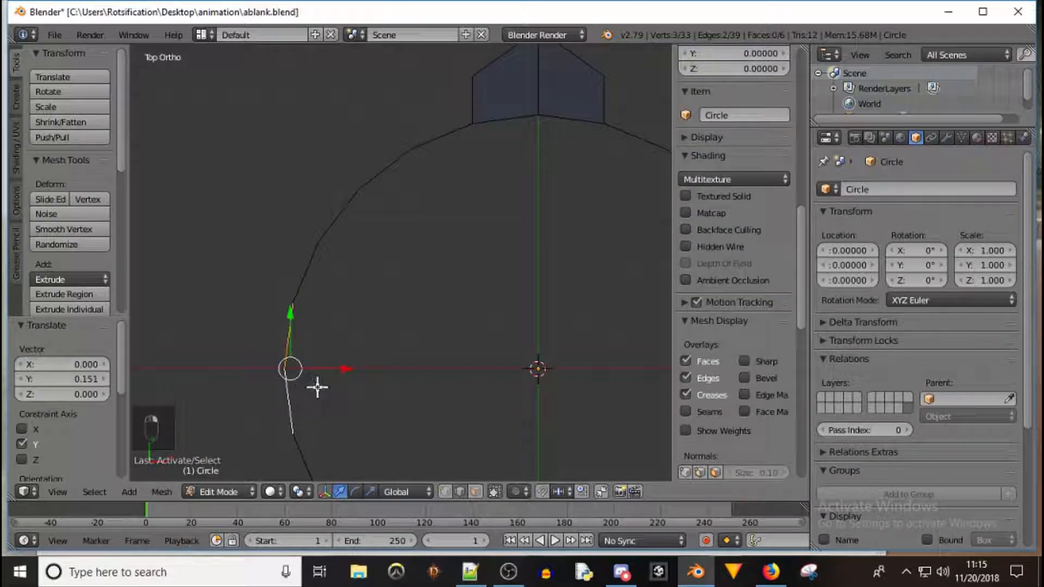
key("e")
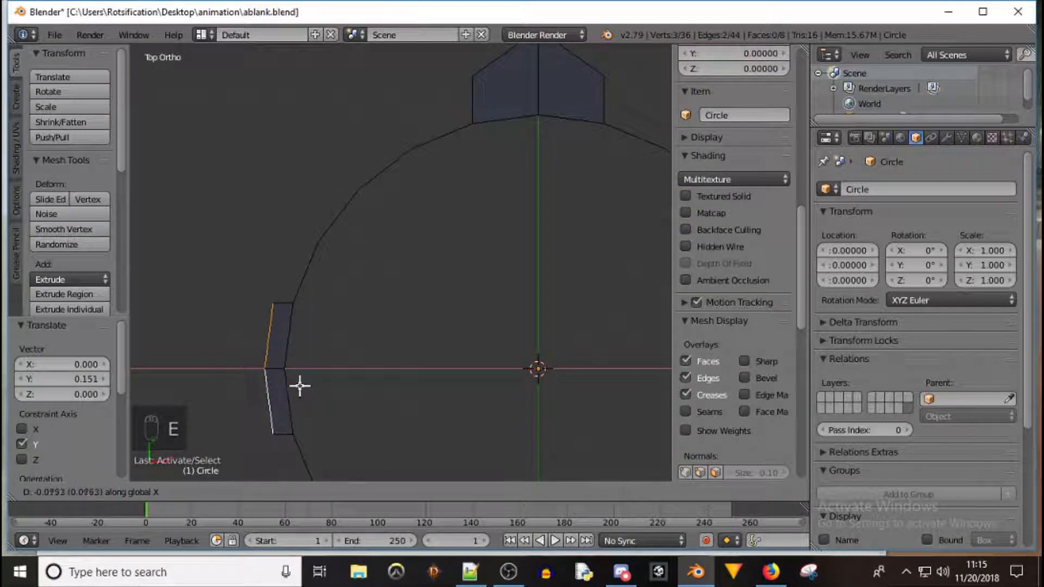
left_click(267, 385)
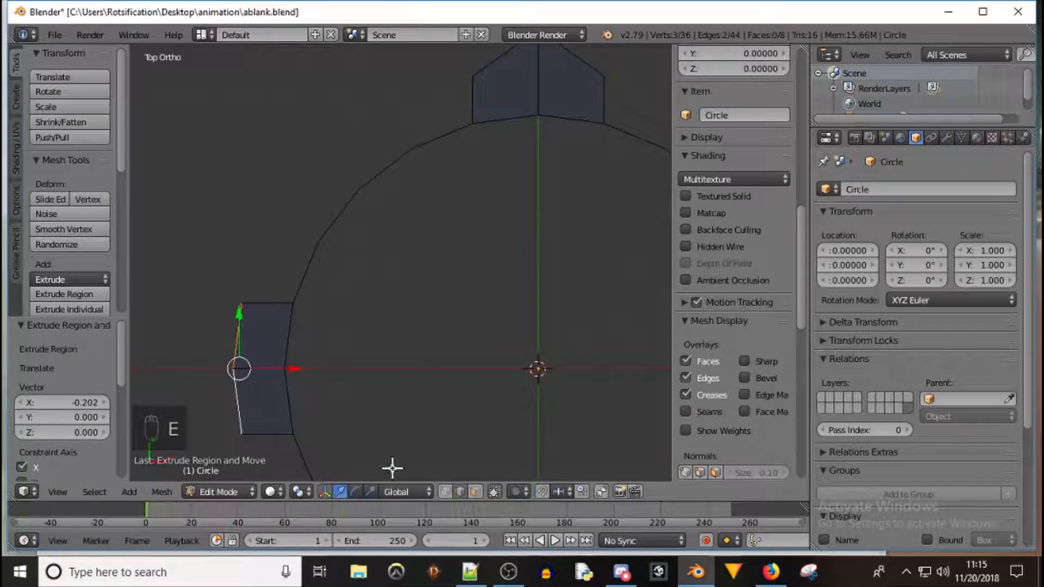
Move the middle vertex of the left extrusion about 0.154 outward along X to form a point
left_click(445, 491)
right_click(235, 370)
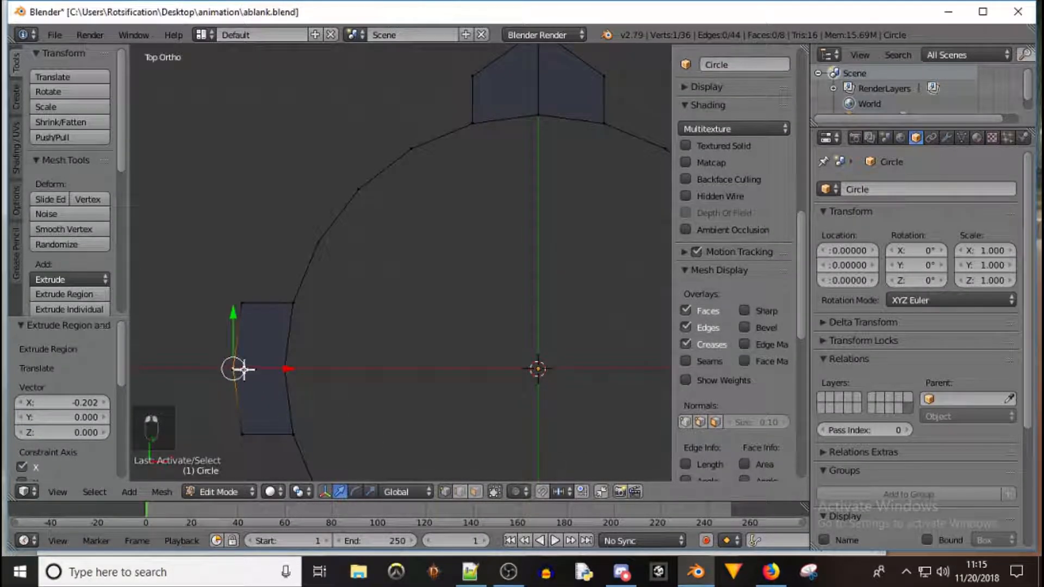
key("g")
key("x")
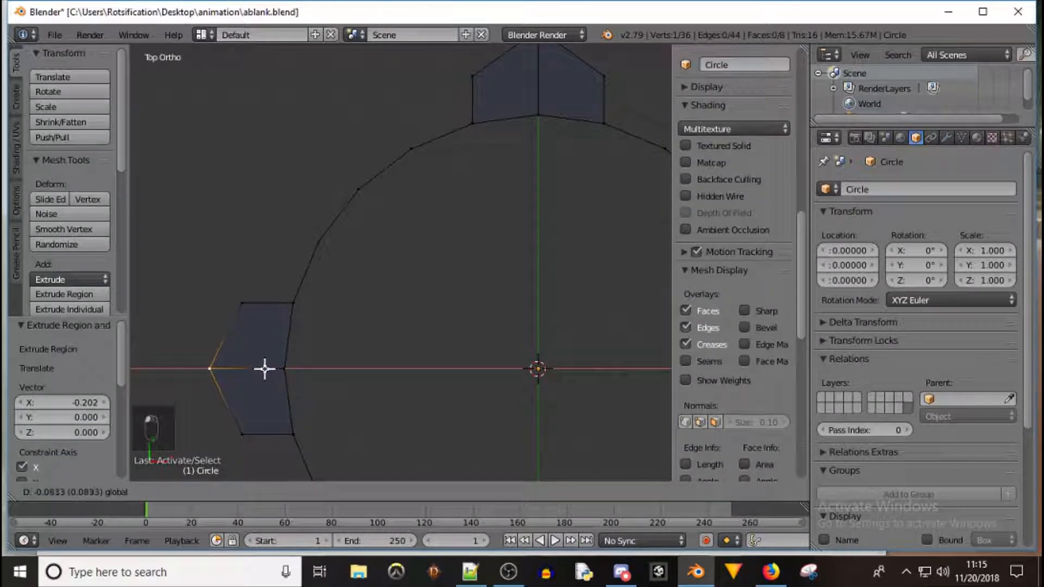
left_click(249, 370)
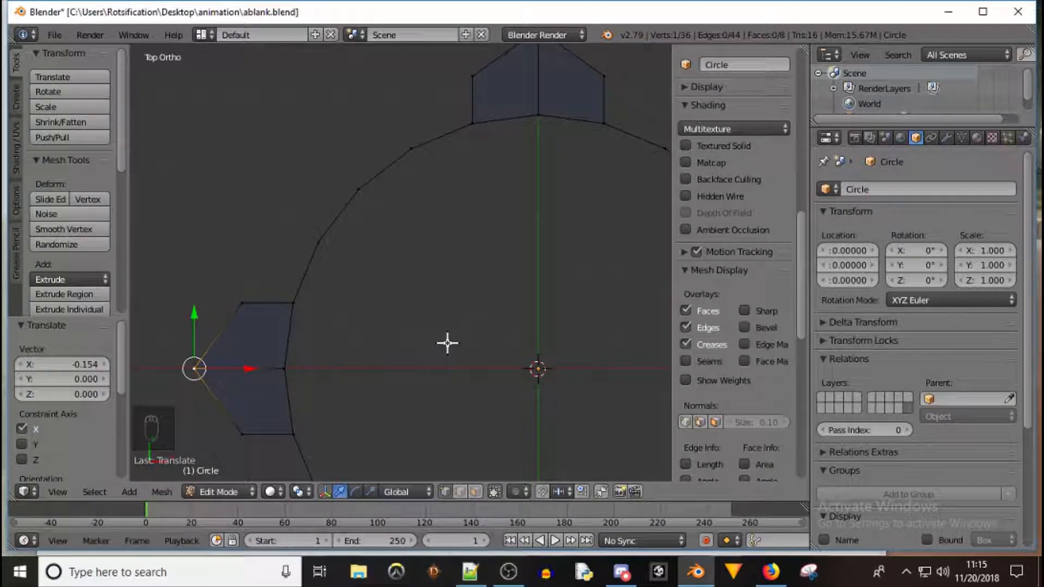
Select all the remaining outer edges of the circle between the four pointed extrusions
middle_click_drag(522, 361, 587, 321)
middle_click_drag(586, 279, 440, 258, "shift")
middle_click_drag(388, 189, 351, 181)
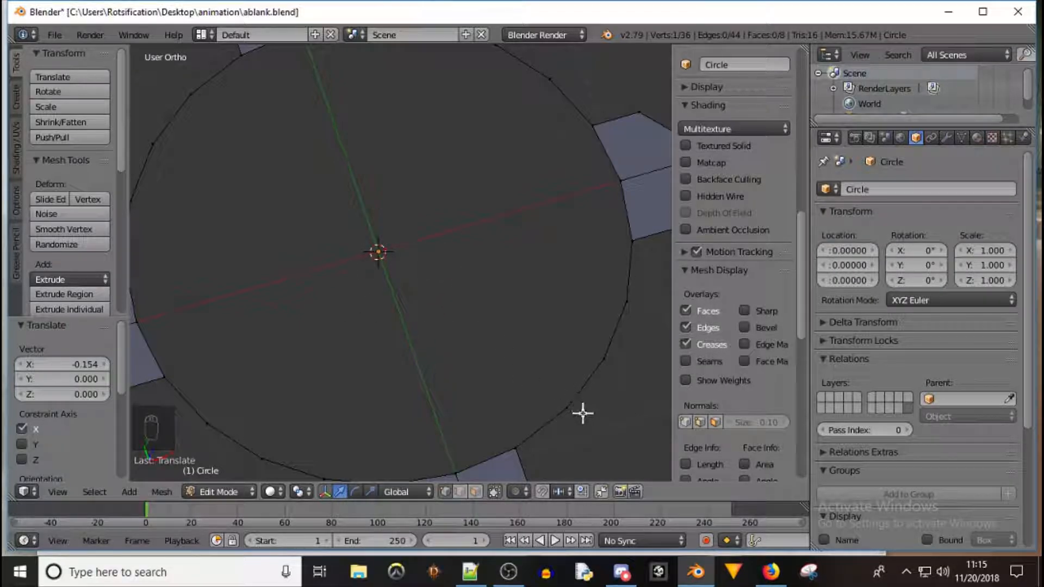
right_click(553, 418)
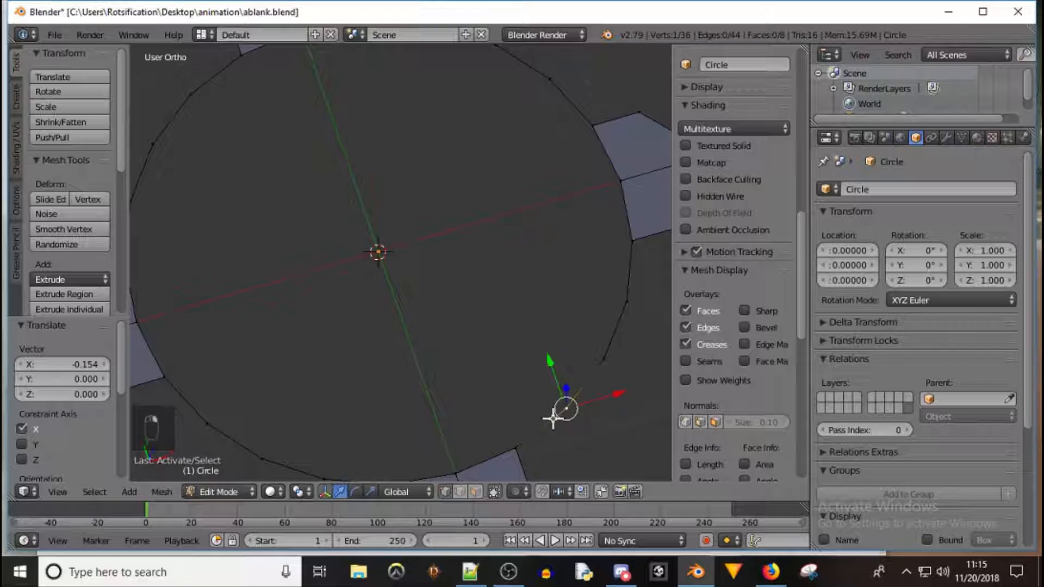
left_click(463, 494)
right_click(540, 429, "alt")
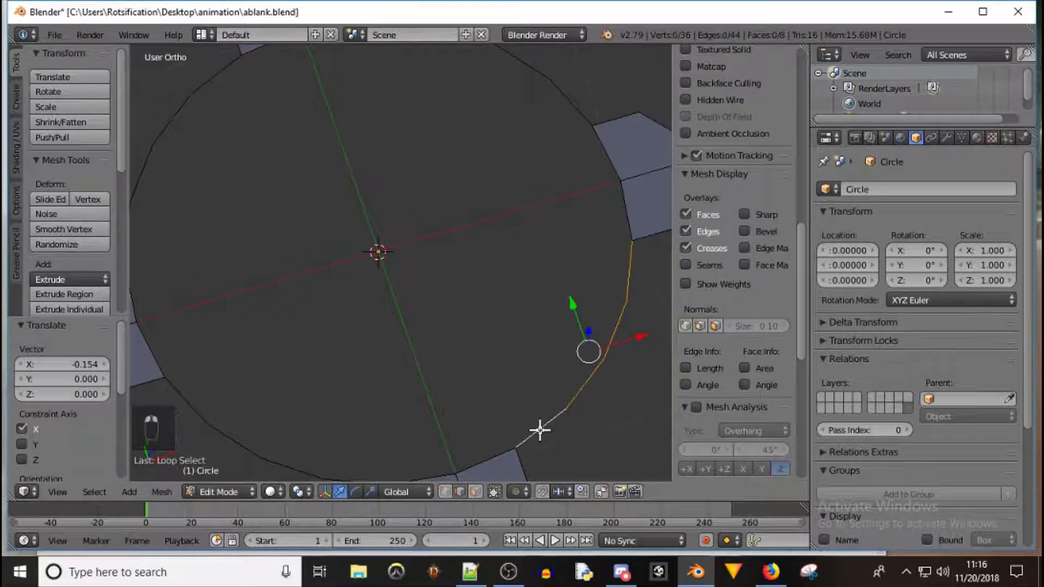
right_click(496, 455, "alt")
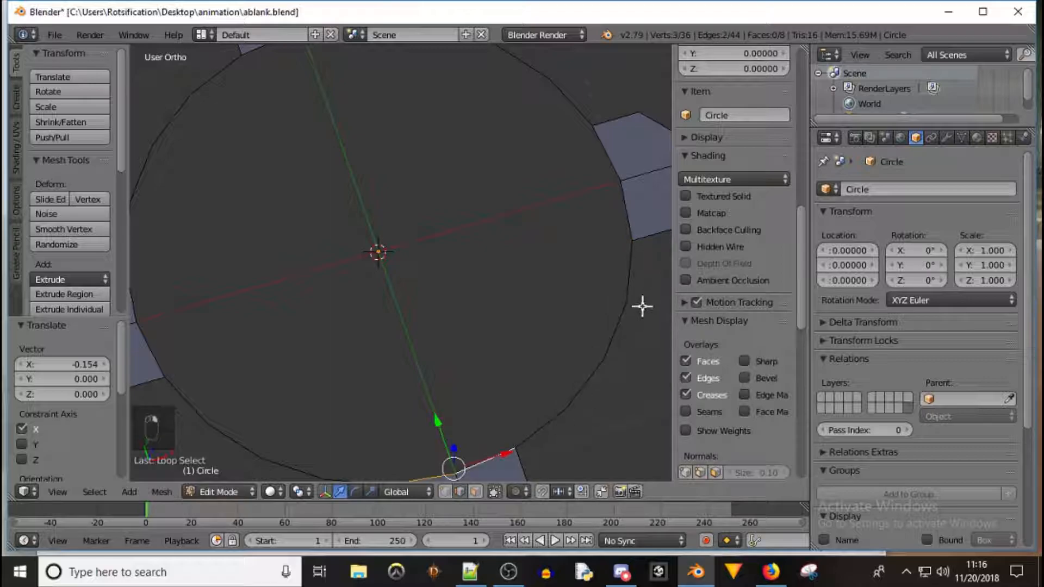
right_click(549, 422, "alt+shift")
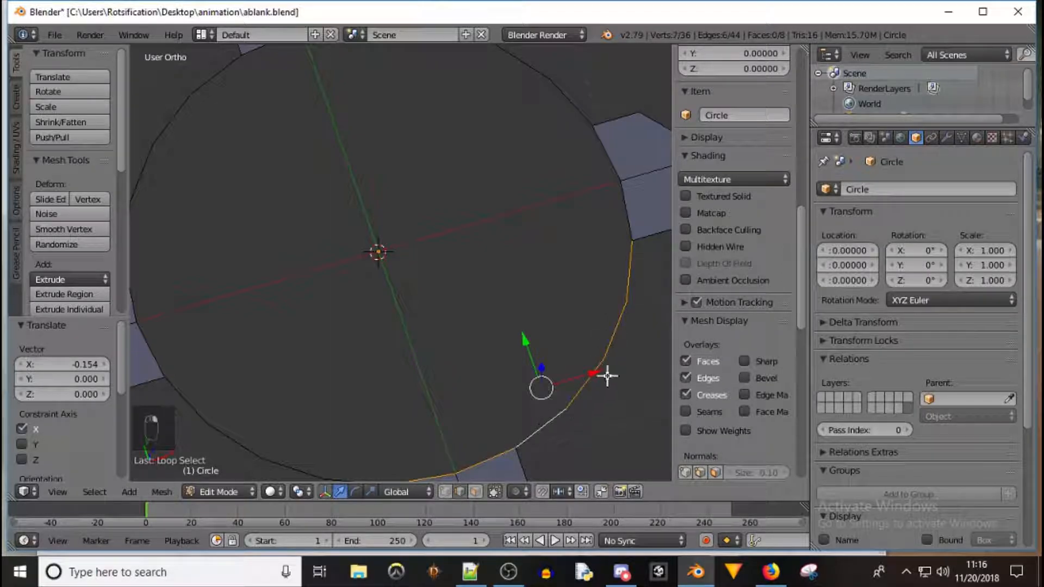
right_click(629, 224, "alt+shift")
right_click(559, 93, "alt+shift")
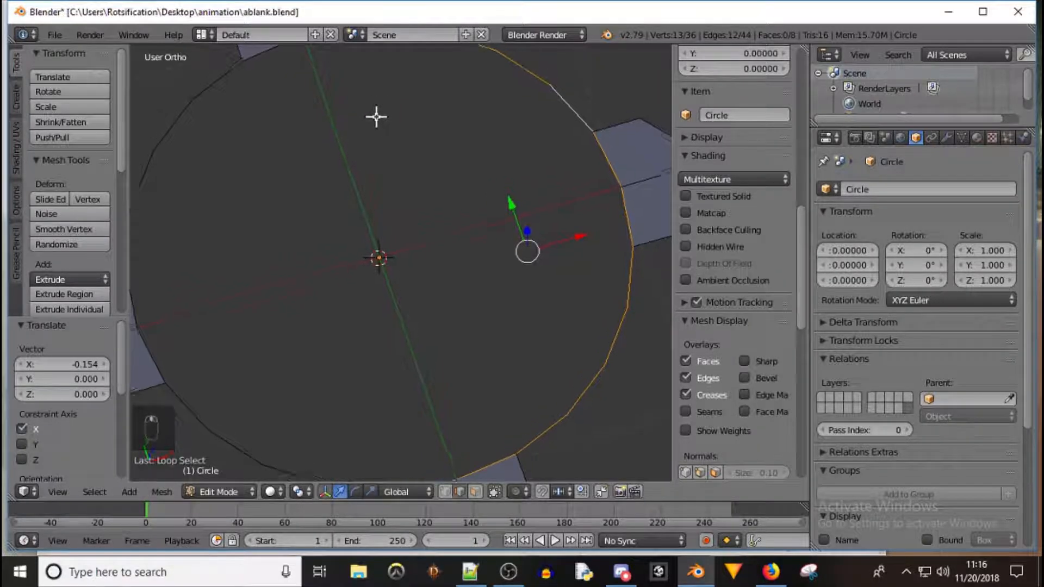
middle_click_drag(373, 112, 401, 177, "shift")
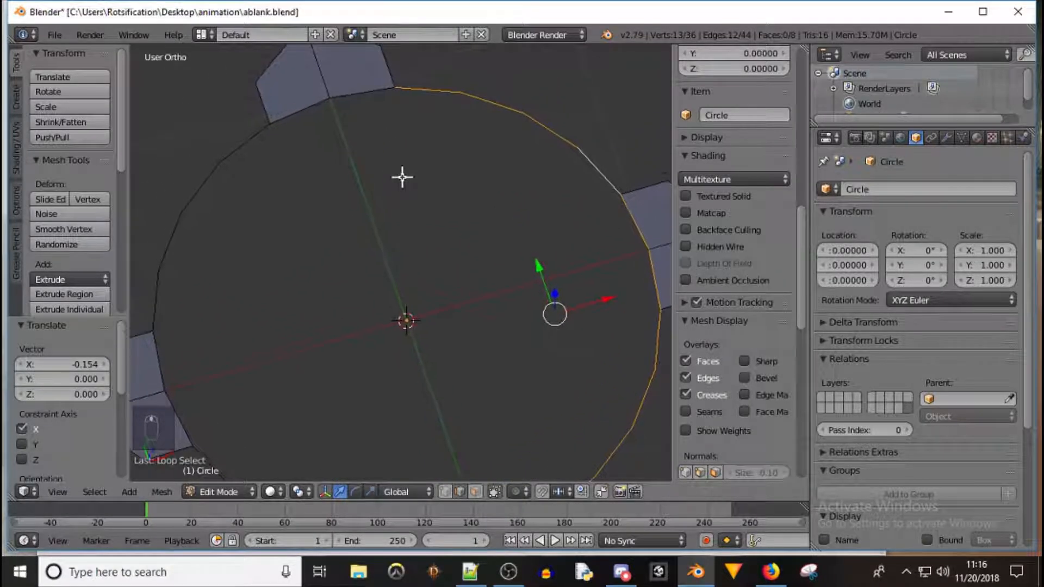
right_click(370, 91, "alt+shift")
right_click(260, 132, "alt+shift")
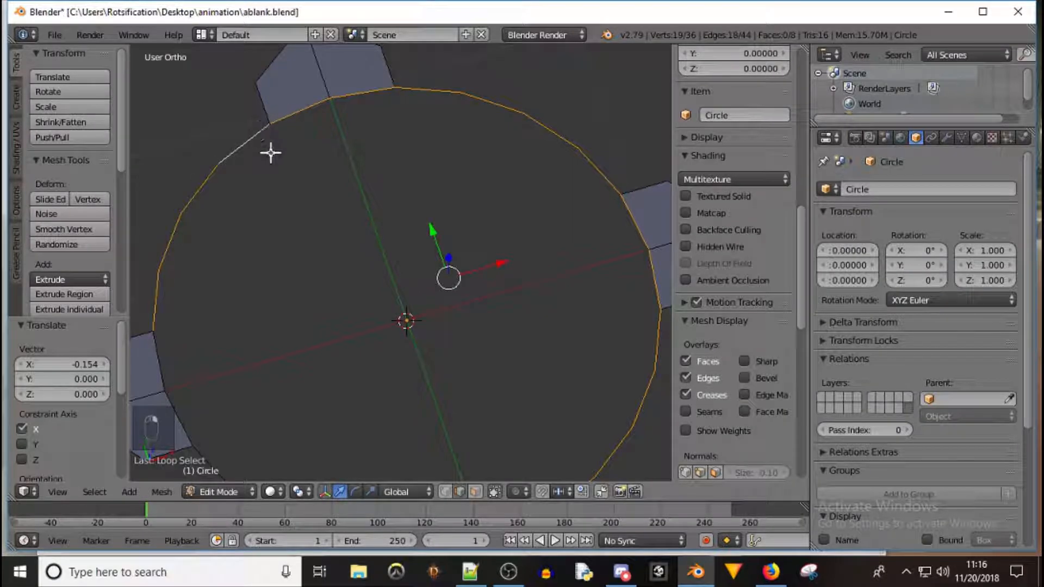
right_click(163, 355, "alt+shift")
right_click(164, 355, "alt+shift")
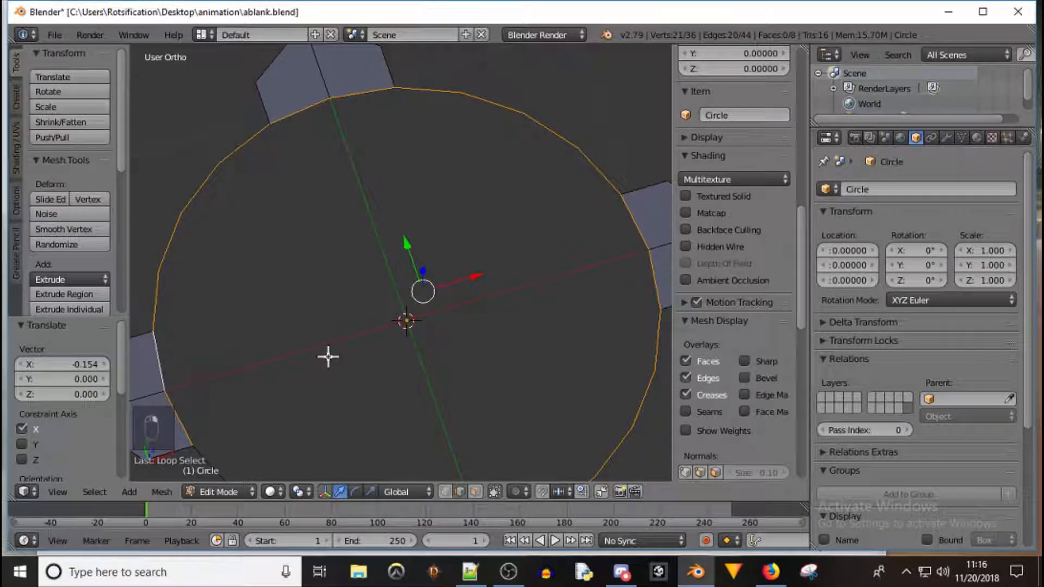
middle_click_drag(328, 357, 345, 226, "shift")
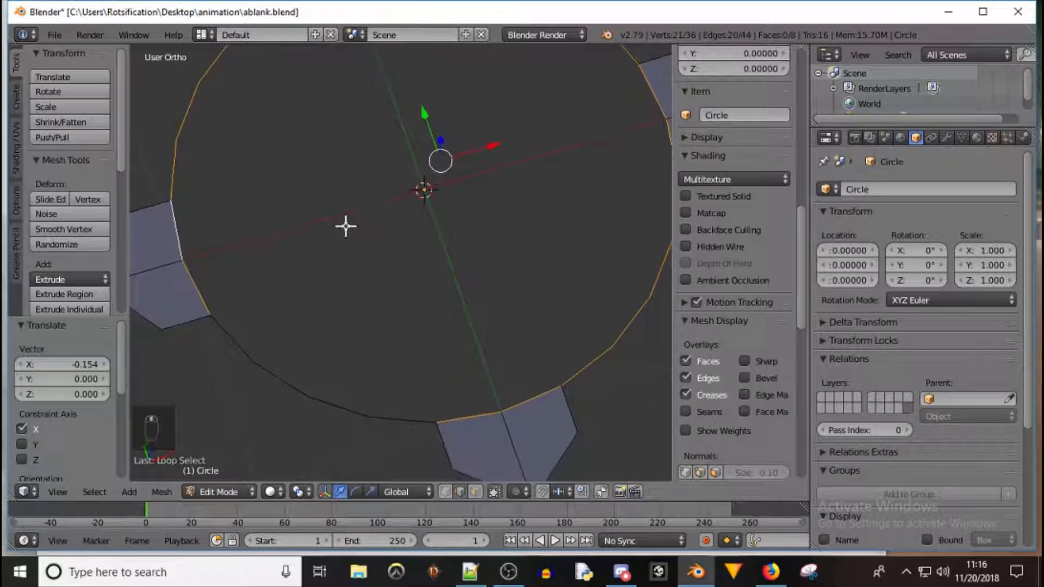
right_click(259, 364, "alt+shift")
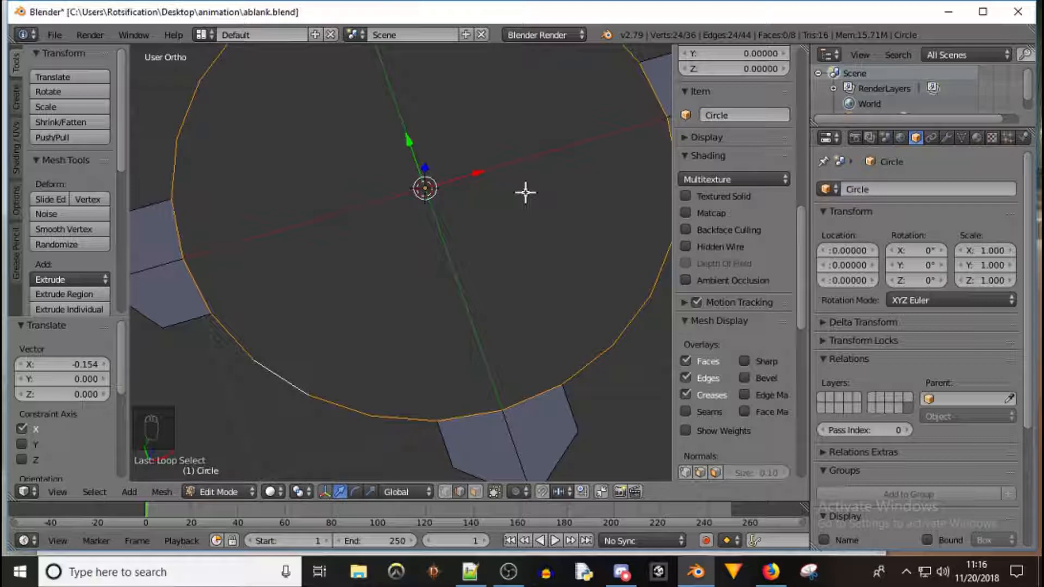
Extrude the selected circle edges and scale them inward to about 0.885 to form a ring
key("e")
key("s")
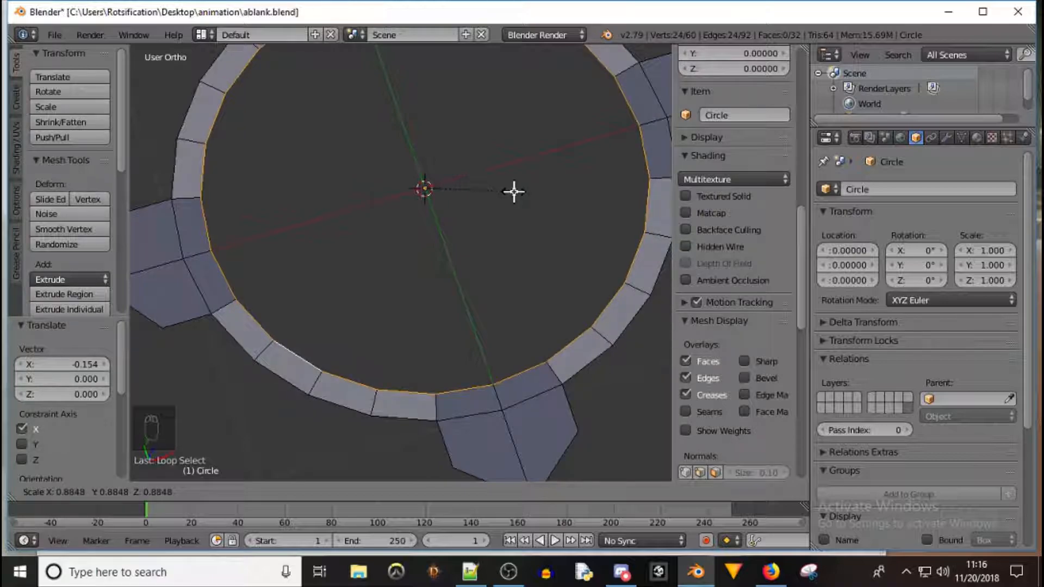
left_click(513, 191)
Select the whole mesh and extrude it along Z about 0.031 to give it thickness
middle_click_drag(557, 289, 528, 184)
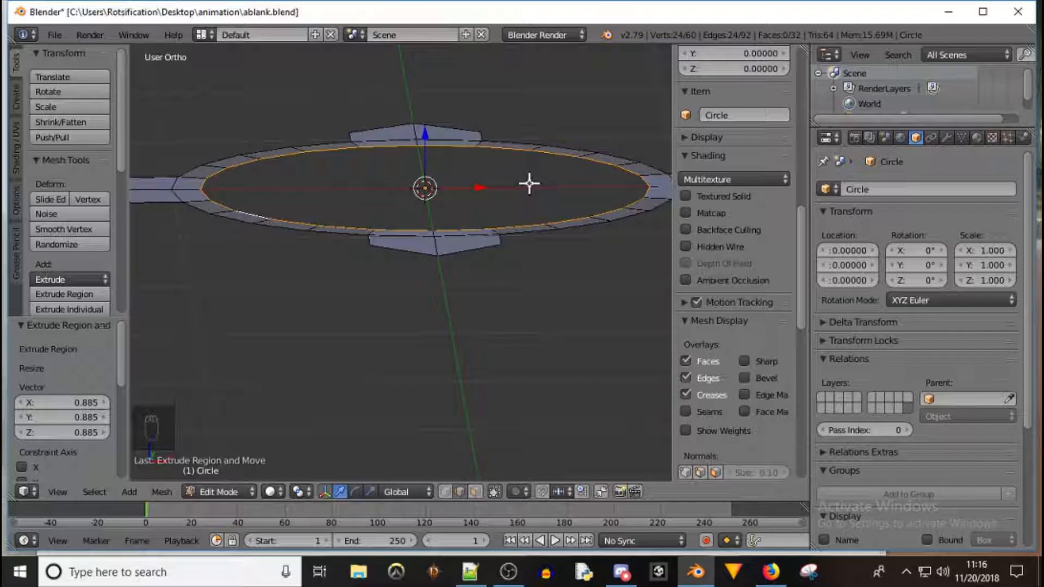
key("a")
key("a")
key("a")
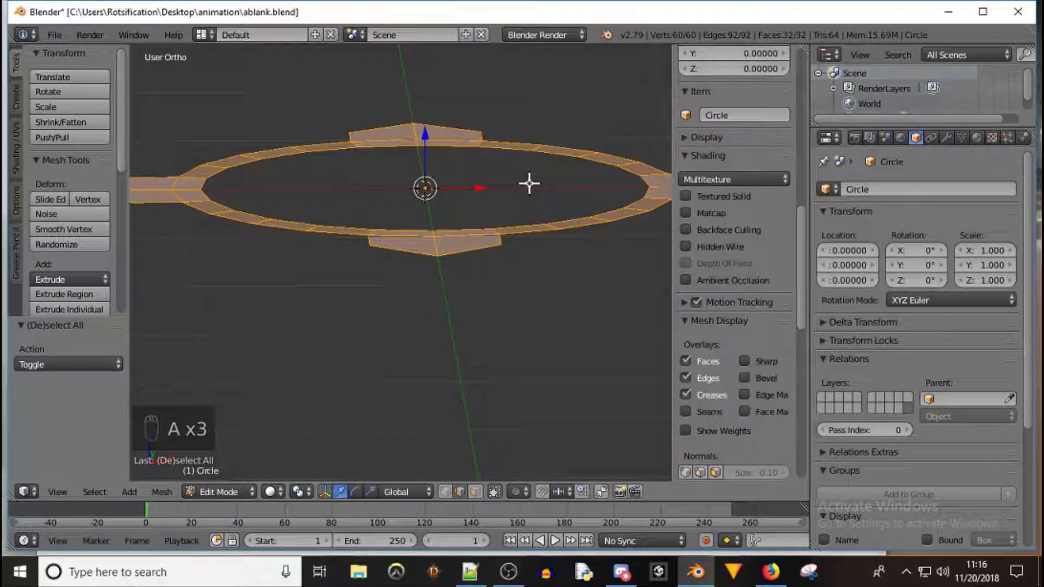
key("e")
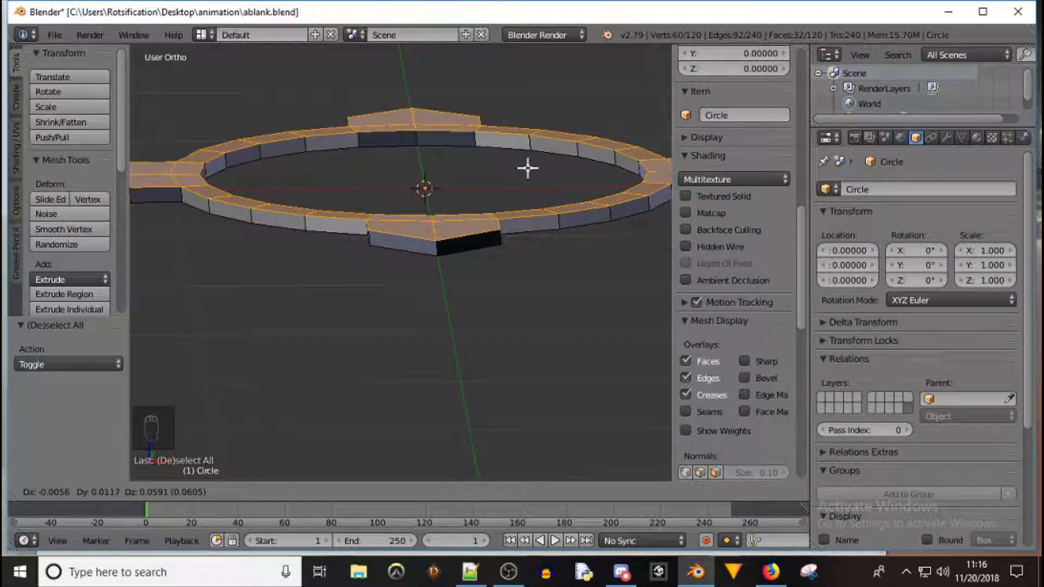
key("z")
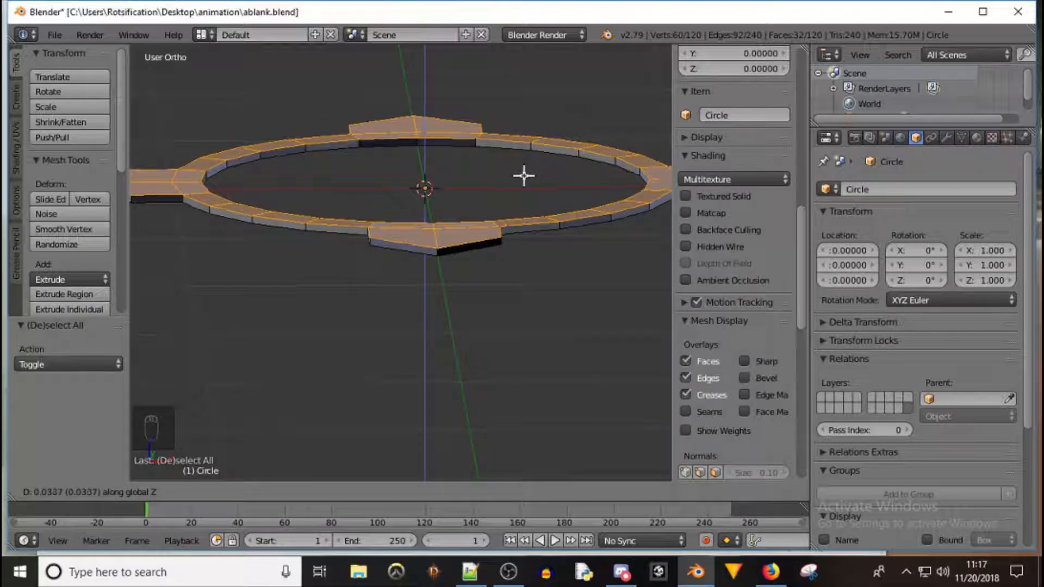
left_click(524, 175)
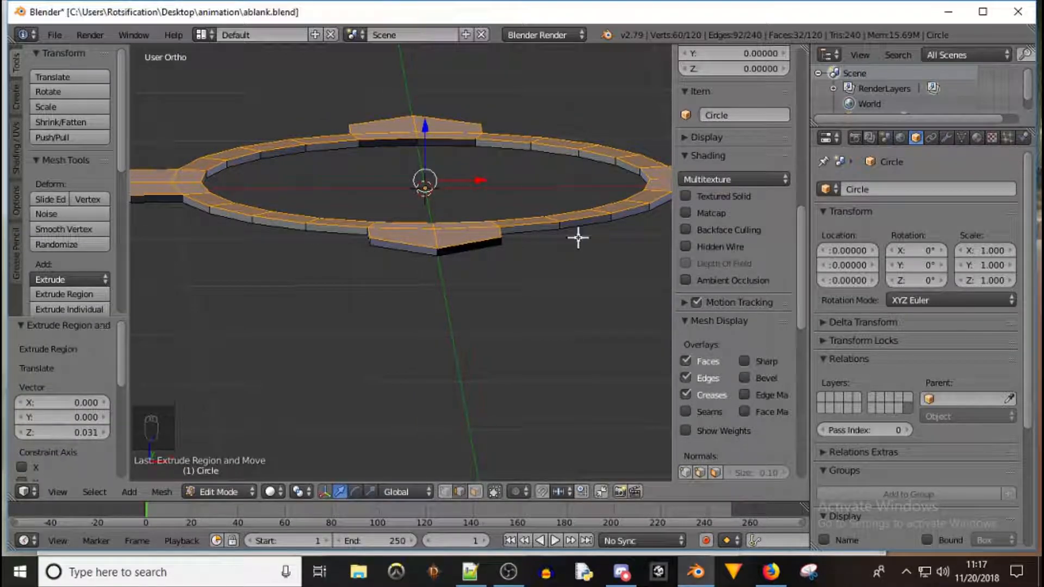
mouse_move(566, 147)
middle_mouse_down()
mouse_move(489, 223)
mouse_move(546, 219)
mouse_move(547, 156)
mouse_move(557, 154)
middle_mouse_up()
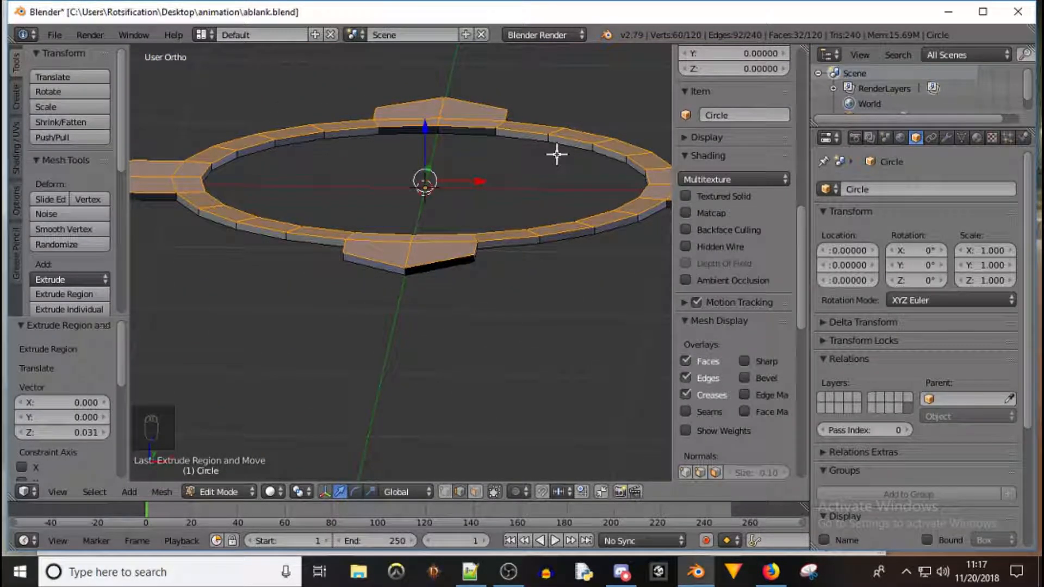
middle_click_drag(562, 146, 426, 155)
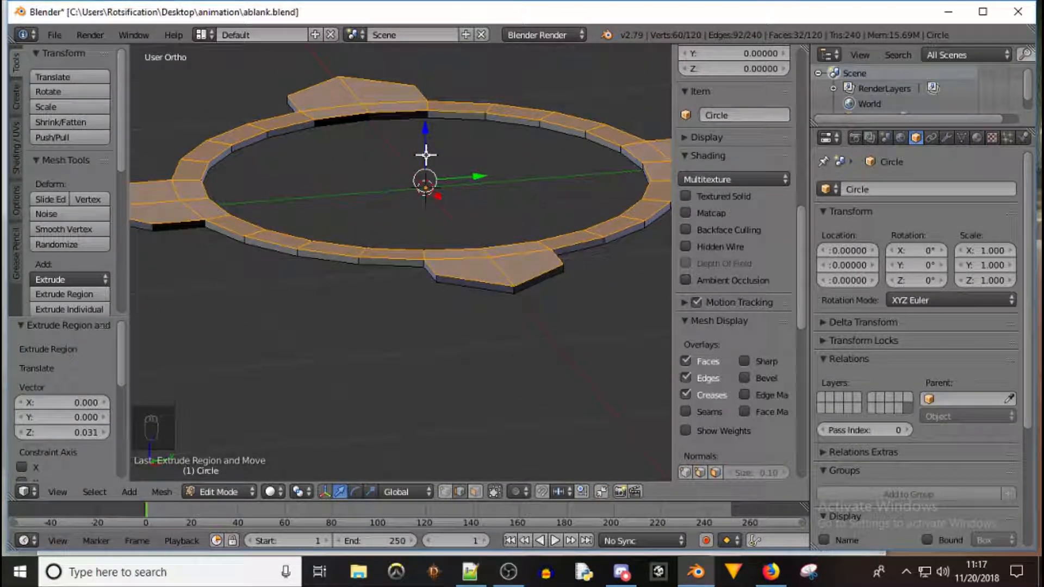
type("rx90")
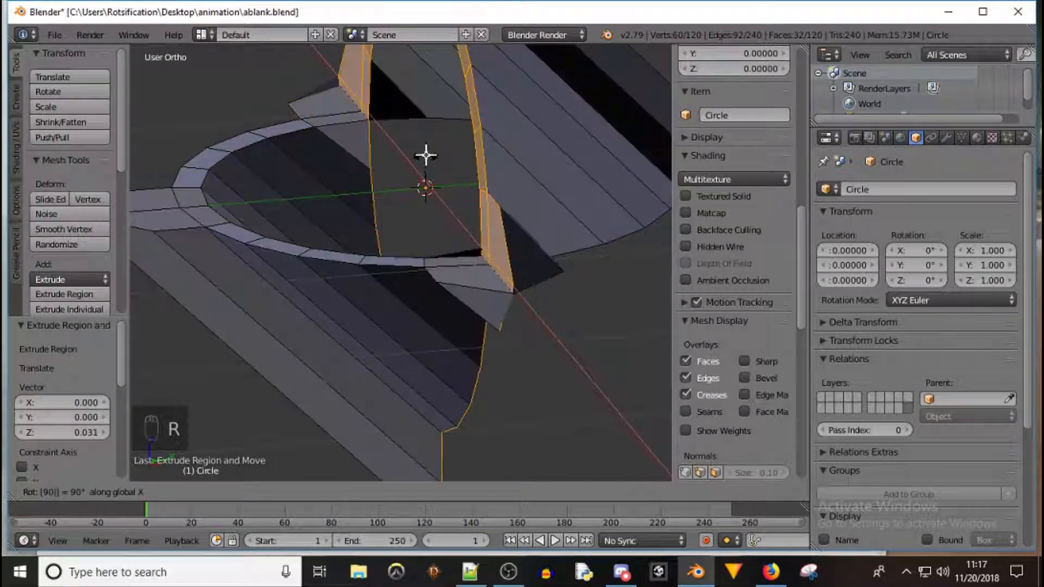
right_click(425, 155)
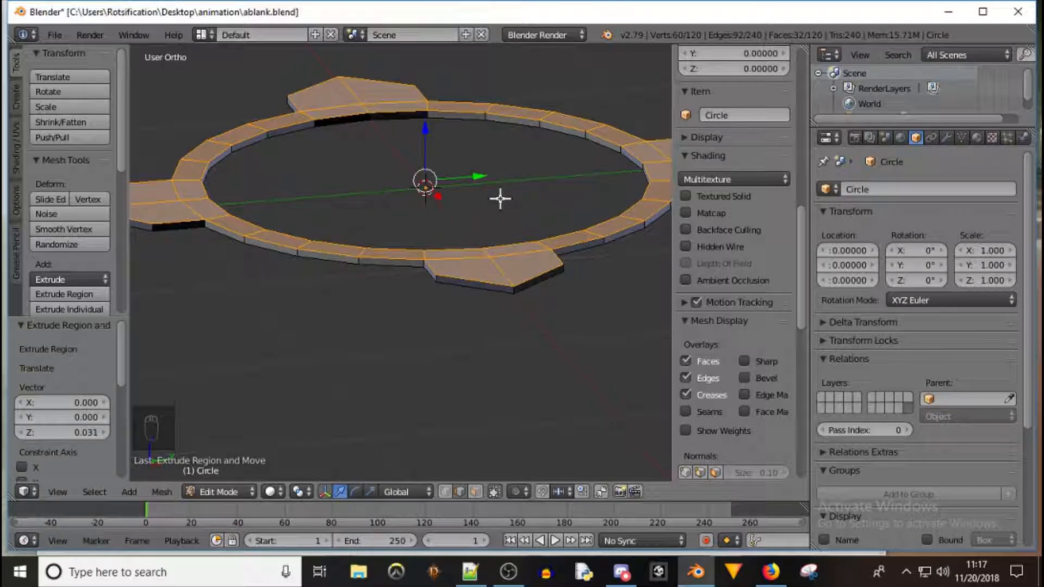
Select the whole mesh and rotate it 90° about the X axis
key("a")
key("a")
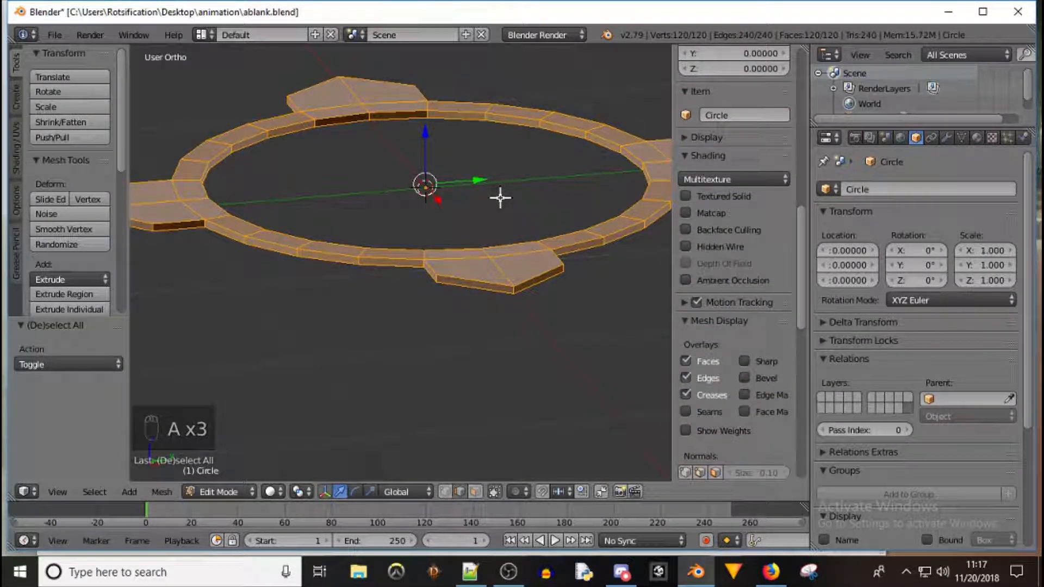
key("r")
key("x")
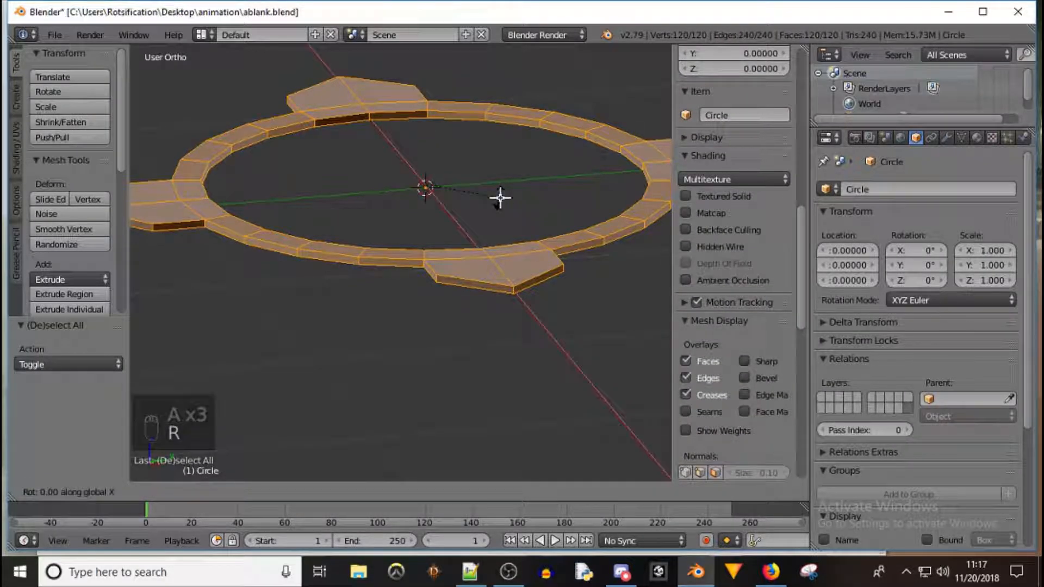
key("9")
key("0")
left_click(499, 197)
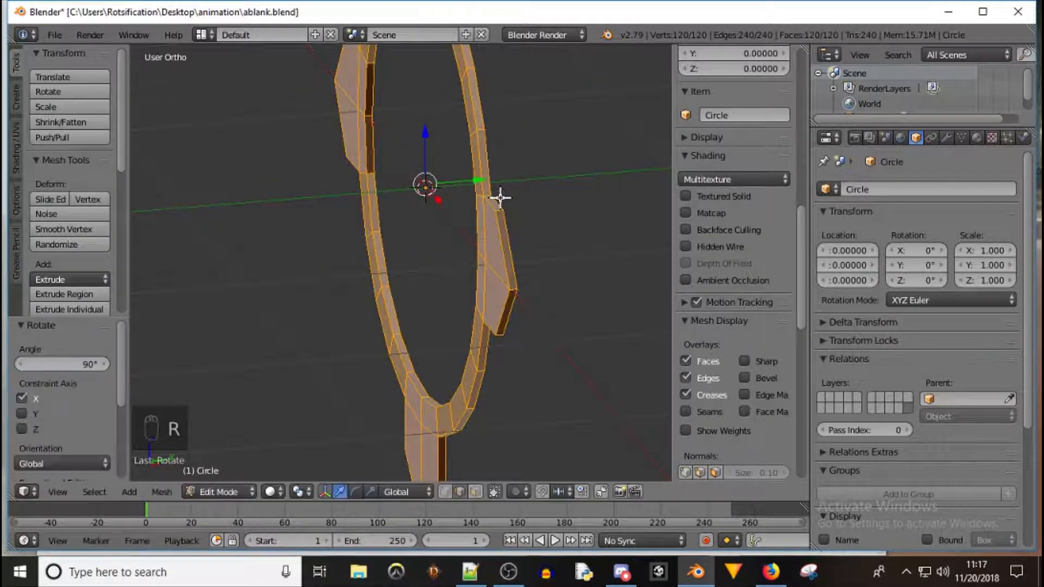
Return to object mode, deselect everything and add a single-bone armature at the origin
key("Tab")
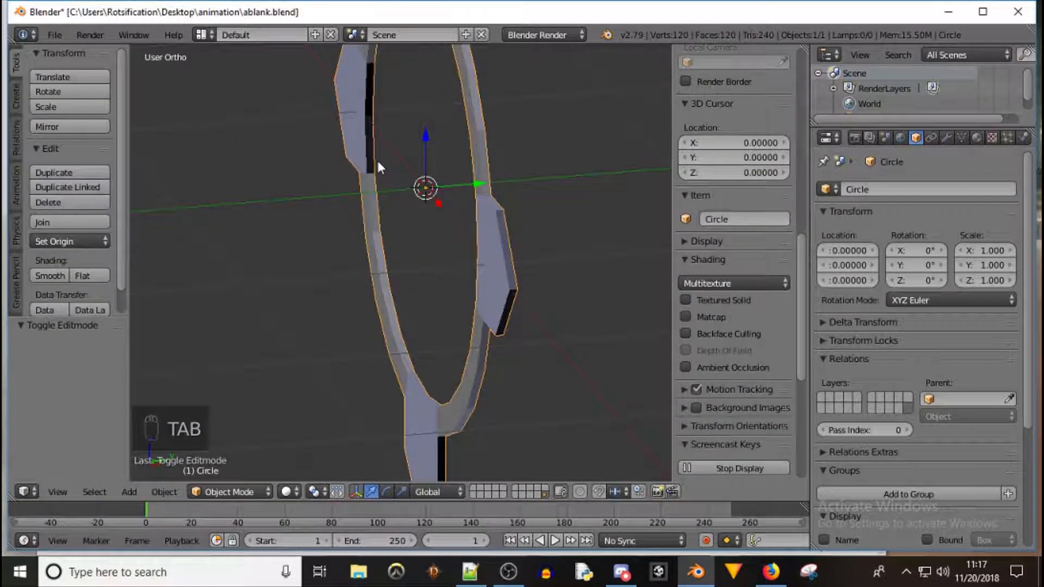
middle_click_drag(376, 160, 479, 154)
middle_click_drag(506, 266, 464, 190)
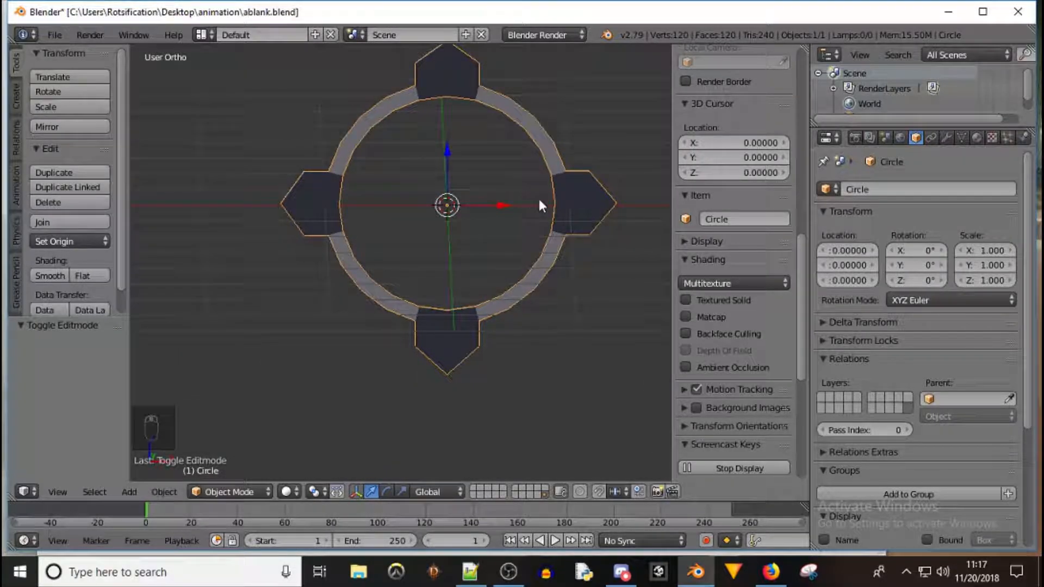
key("a")
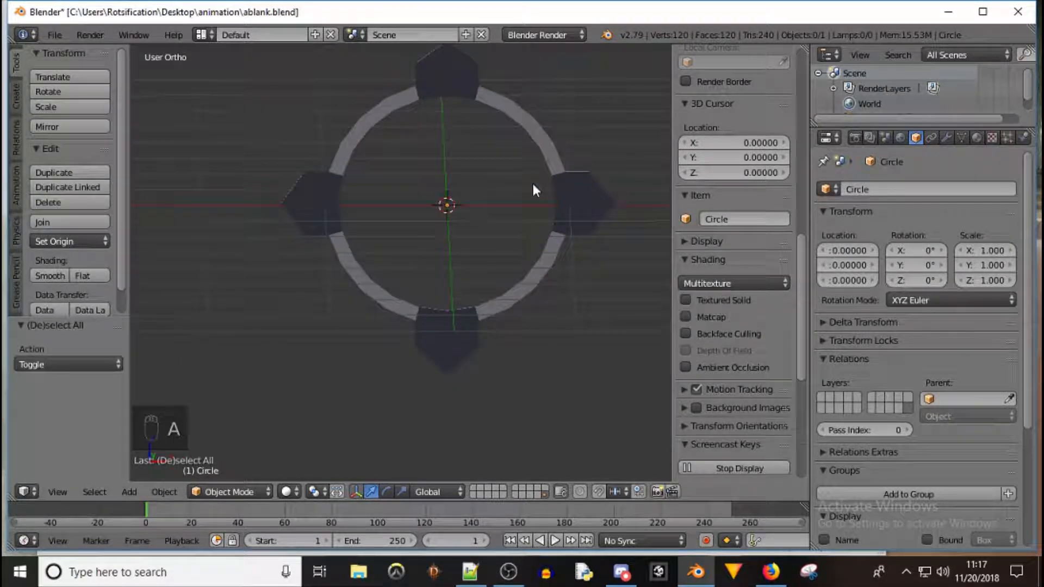
key("shift+a")
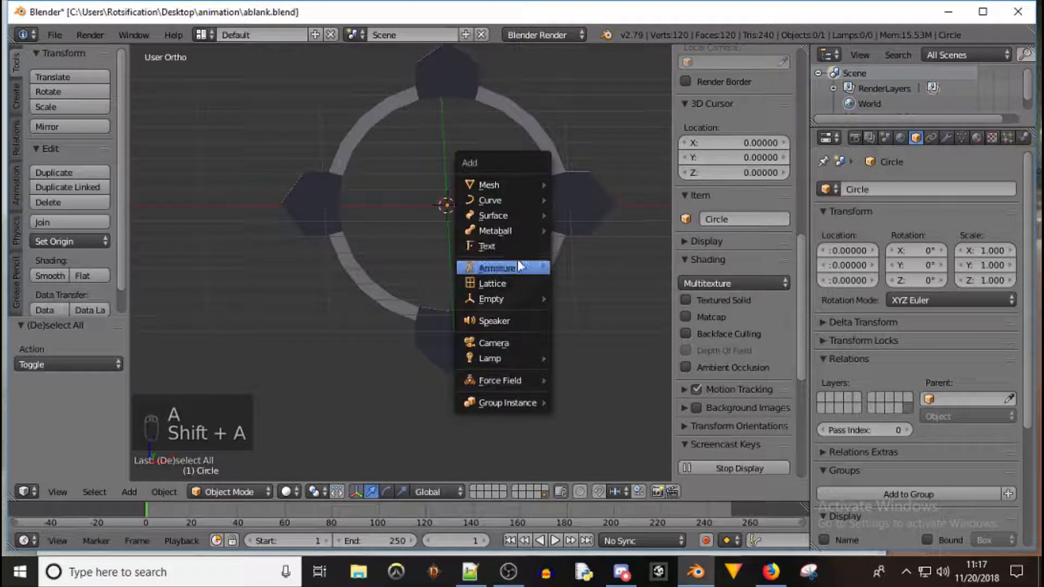
mouse_move(524, 266)
left_click(594, 266)
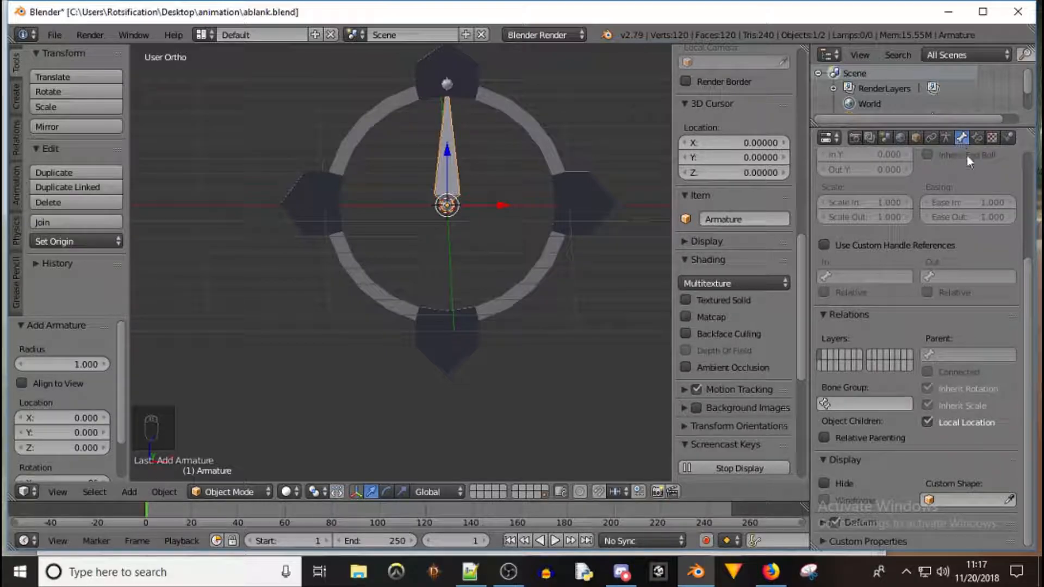
Rename the armature's bone as MetaBase
scroll(967, 290, "up", 6)
left_click(889, 188)
type("MetaBase")
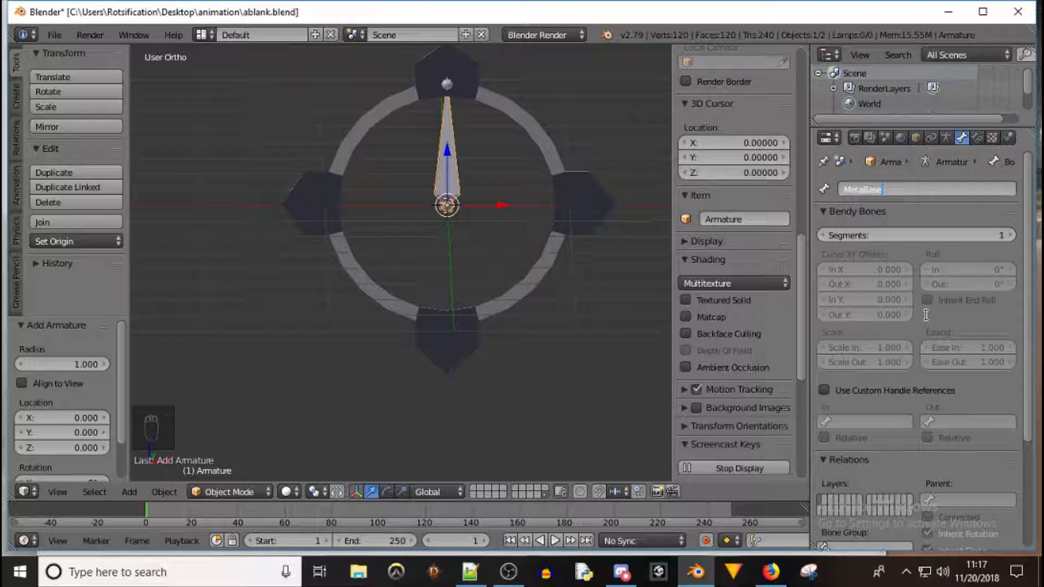
key("Return")
Set the bone's custom display shape to the Circle object
scroll(923, 228, "down", 5)
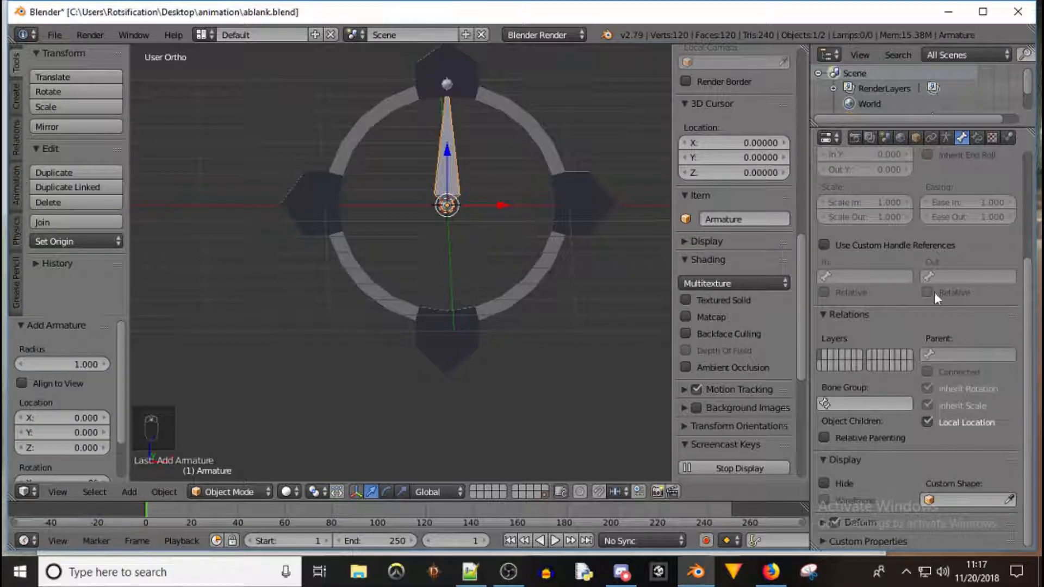
left_click(965, 500)
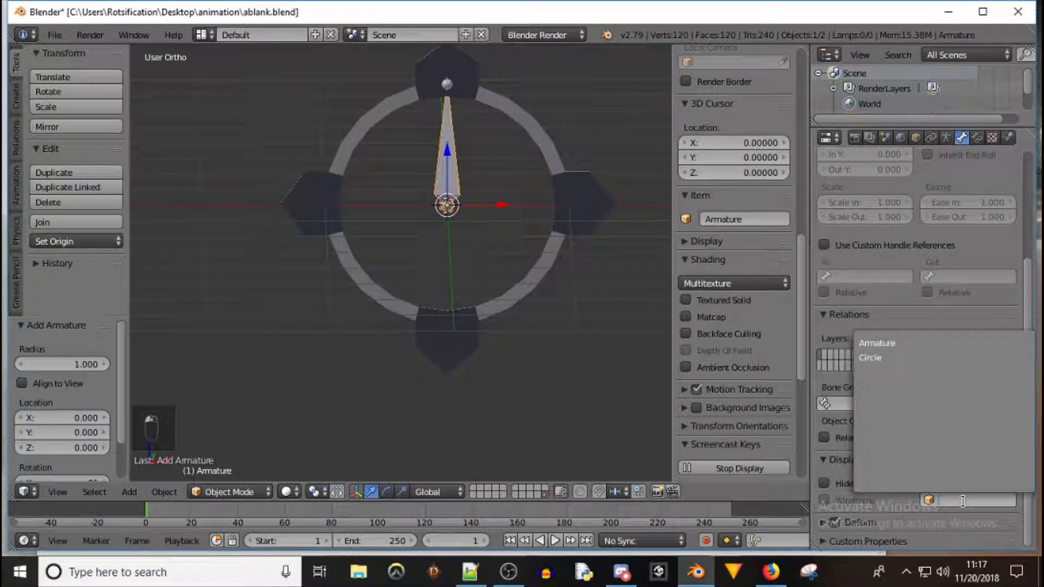
left_click(886, 357)
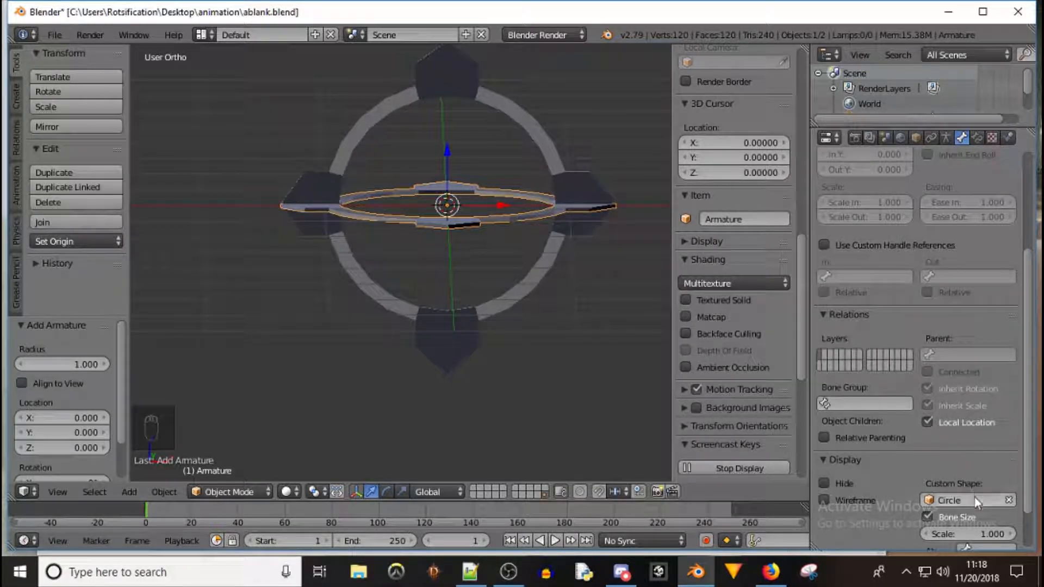
In the armature's edit mode, rotate the MetaBase bone 90° about the X axis
key("Tab")
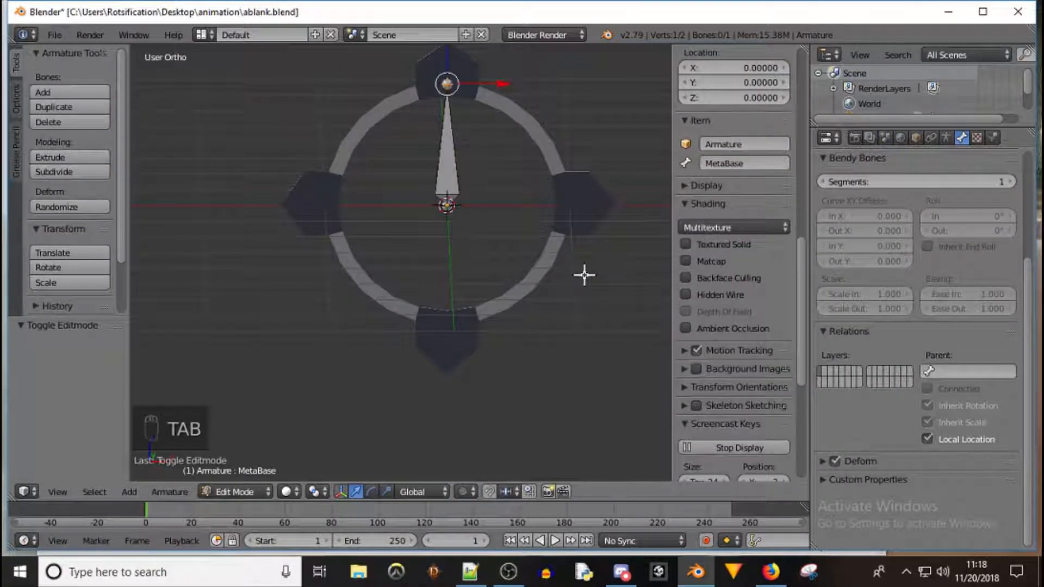
middle_click_drag(608, 163, 478, 163)
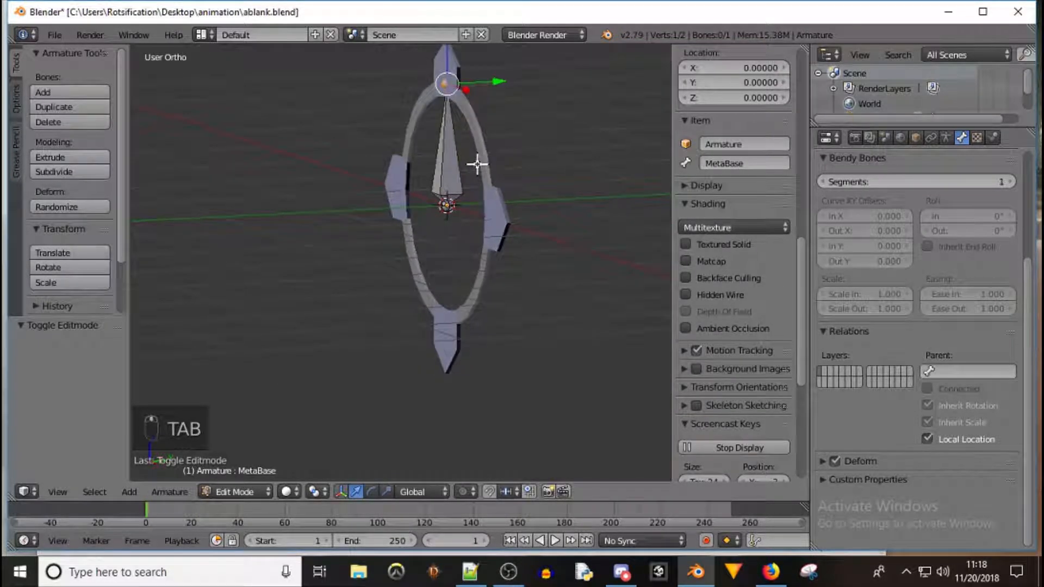
key("r")
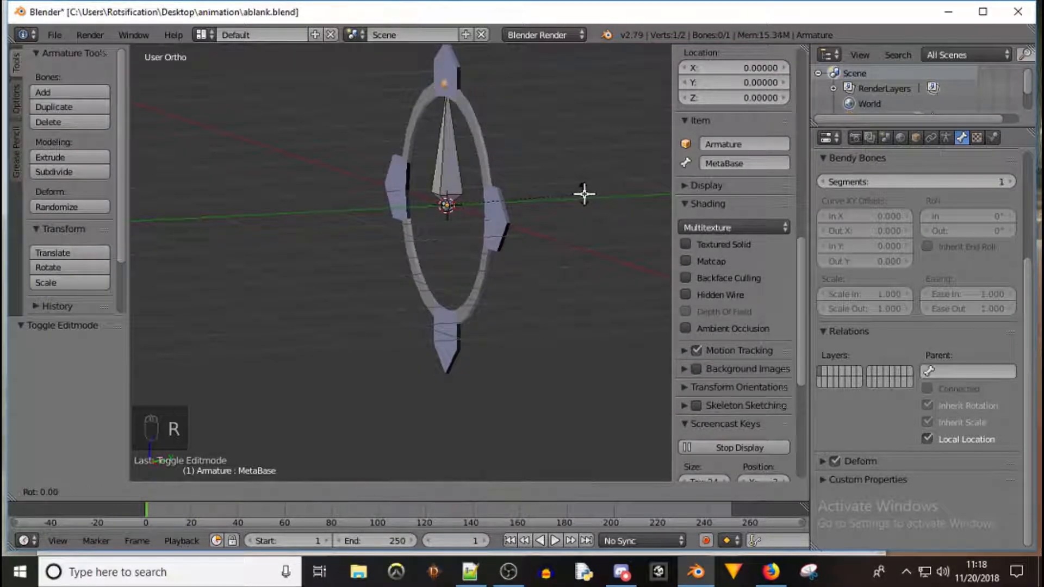
type("x")
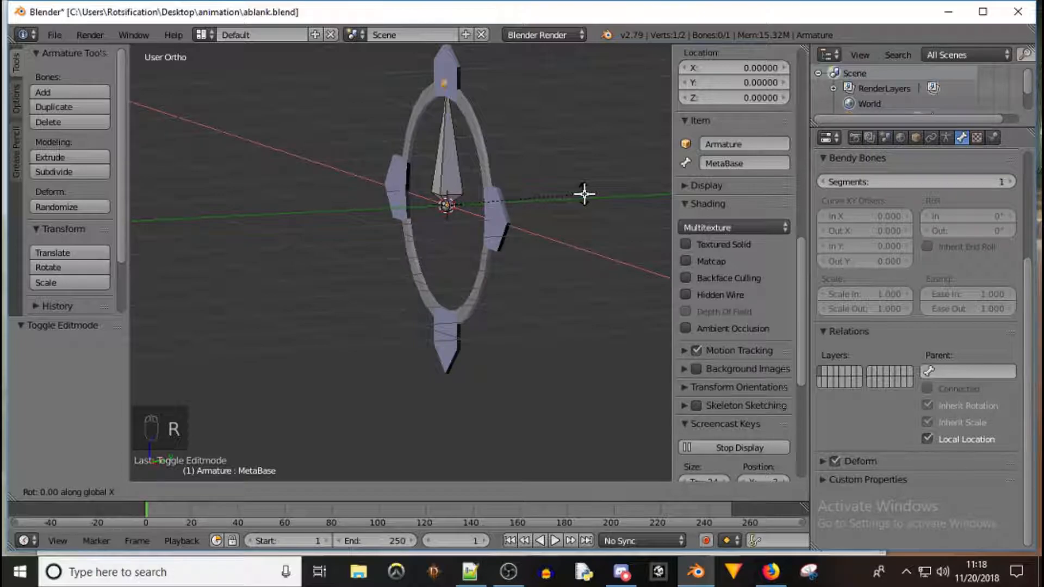
type("90")
key("Return")
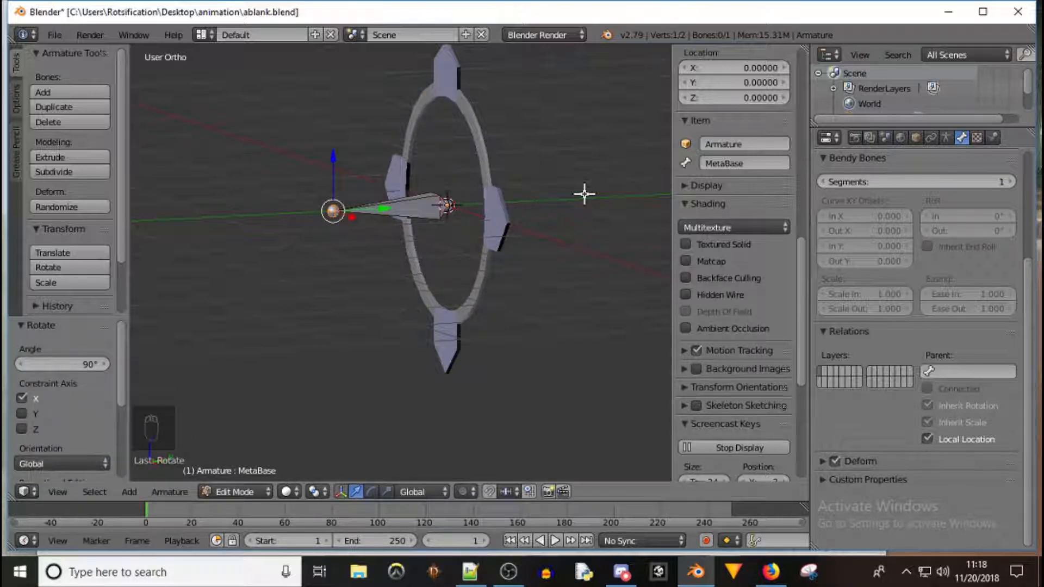
key("Tab")
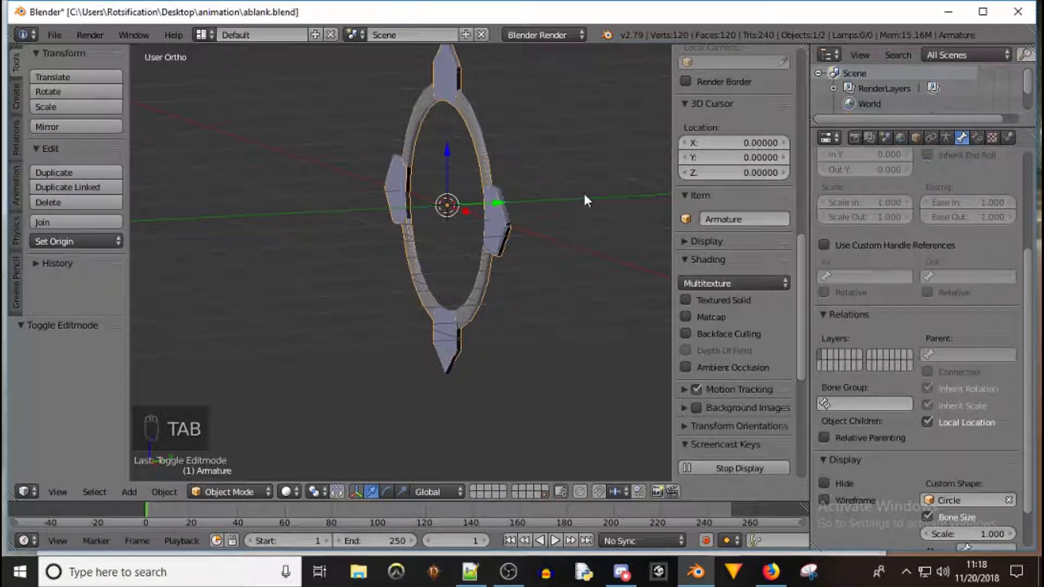
key("Tab")
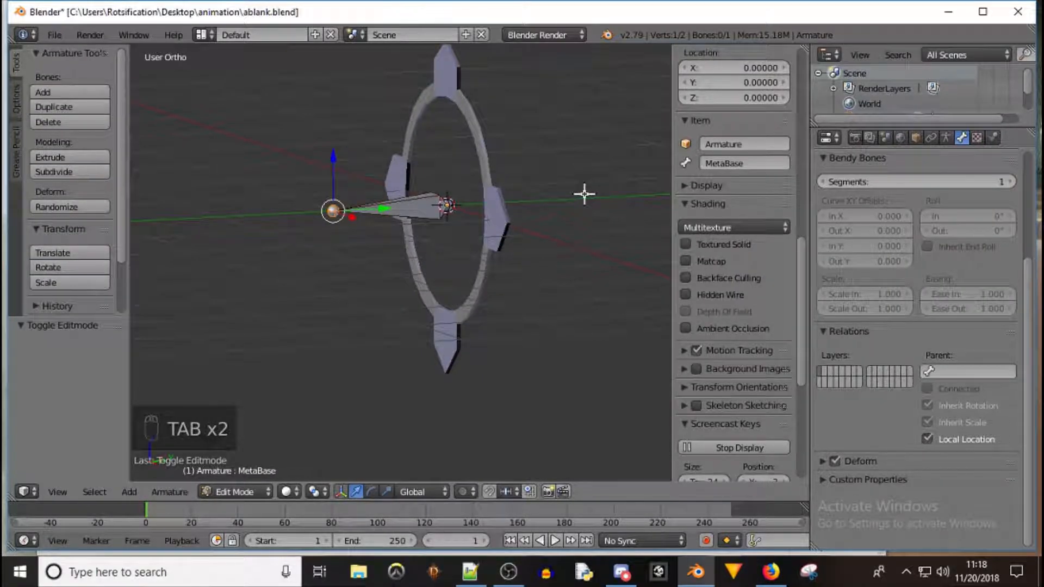
key("Tab")
Select the Circle object and clear its rotation
right_click(483, 152)
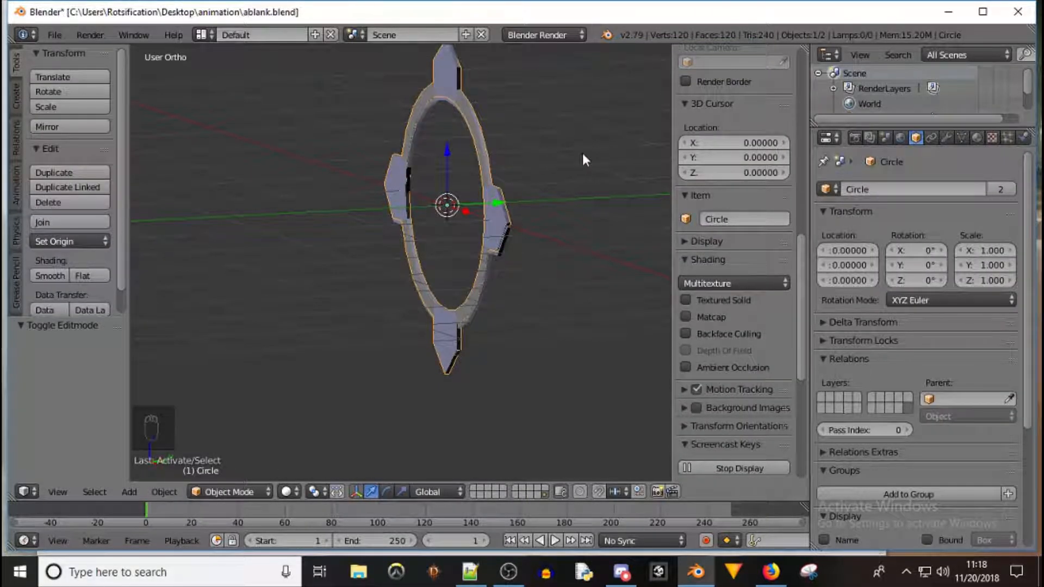
key("alt+r")
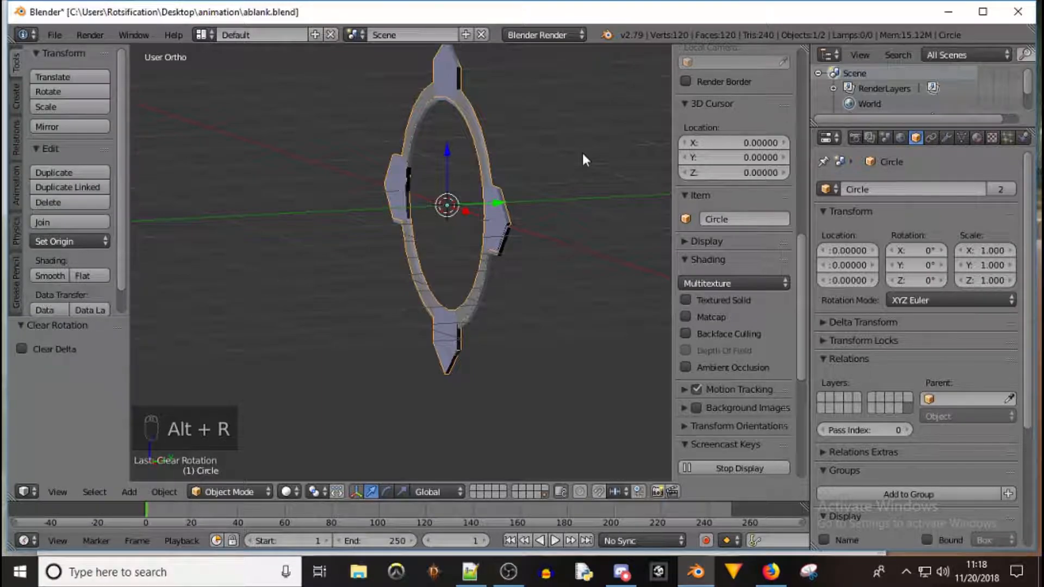
type("r")
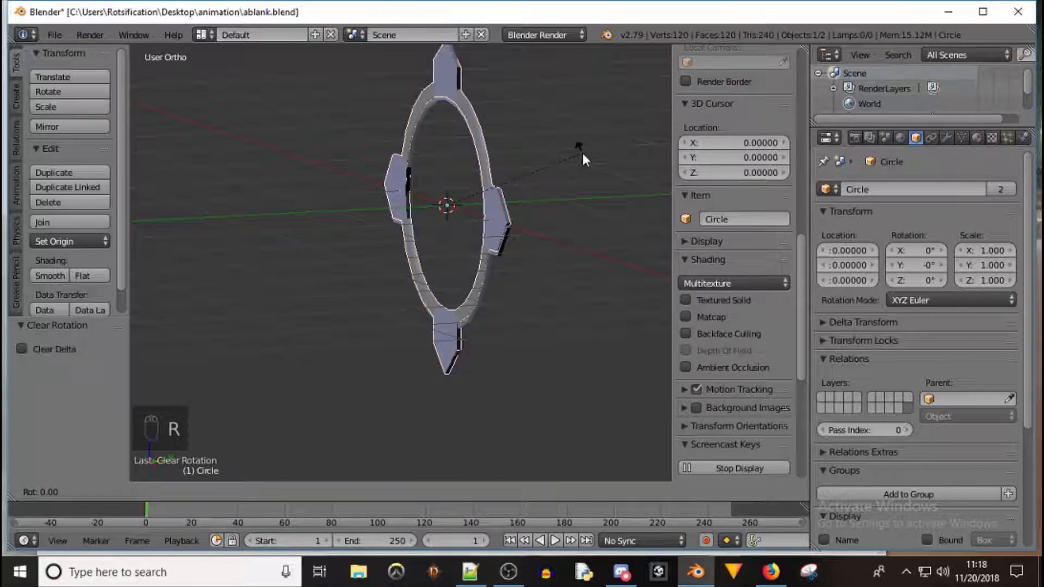
type("90")
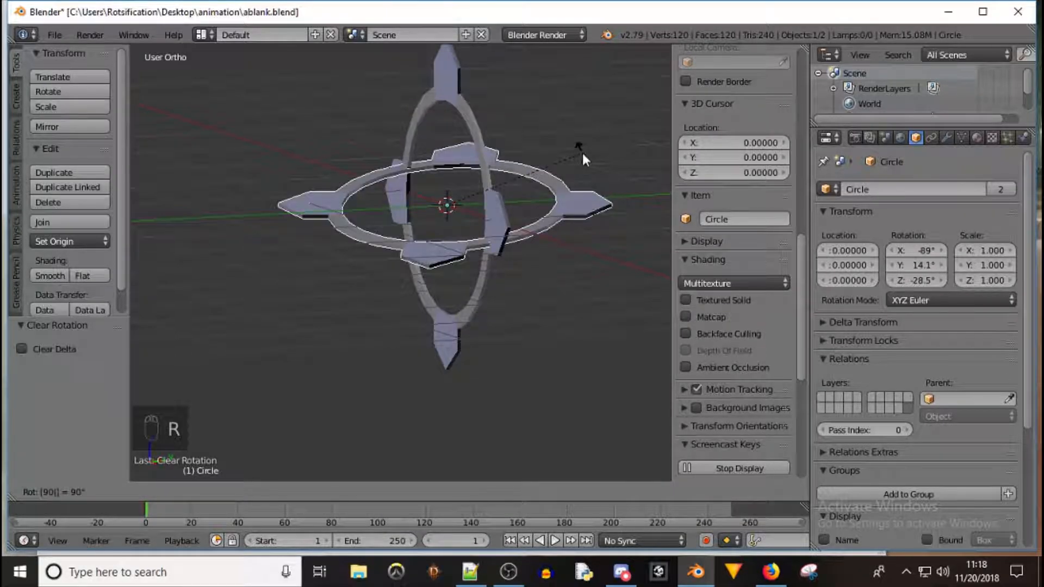
left_click(582, 152)
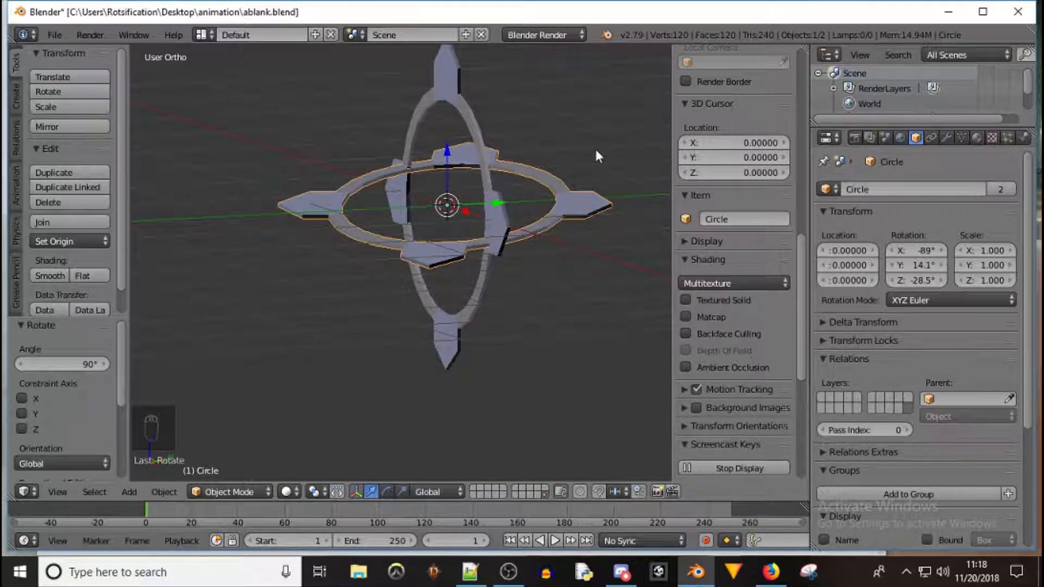
key("ctrl+z")
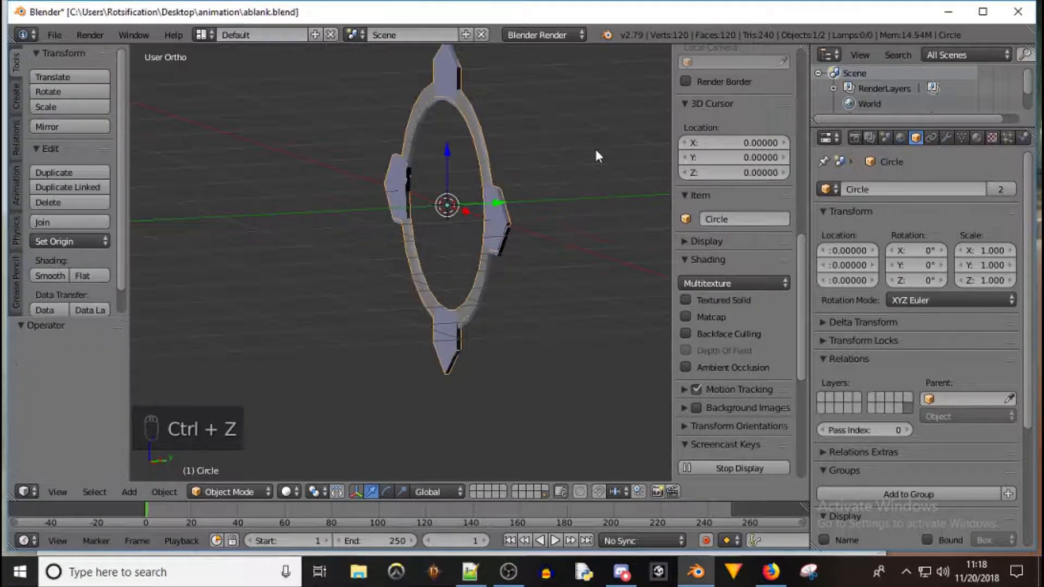
Rotate the Circle object 90° about the X axis
type("rx90")
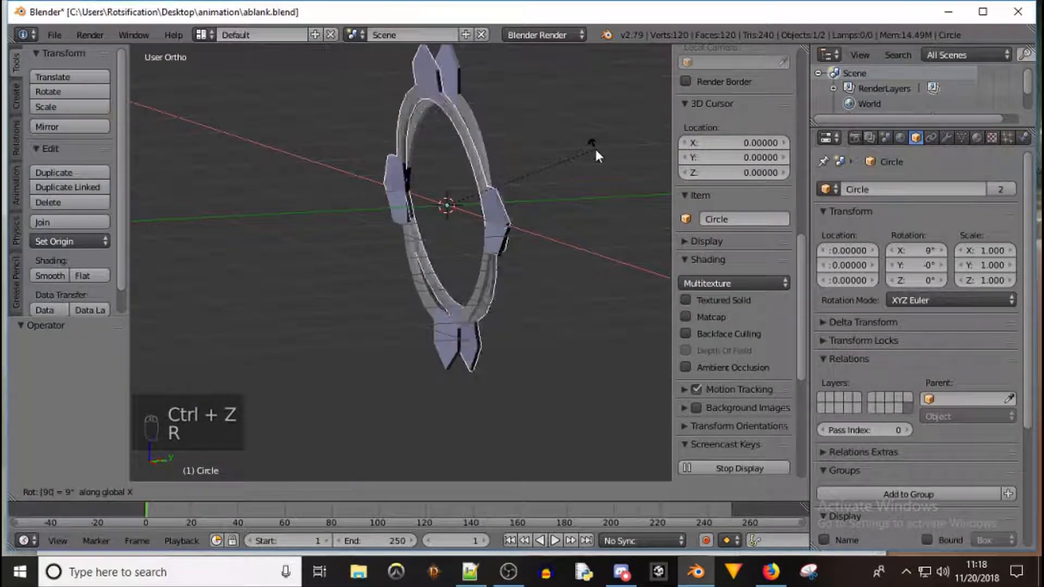
left_click(596, 152)
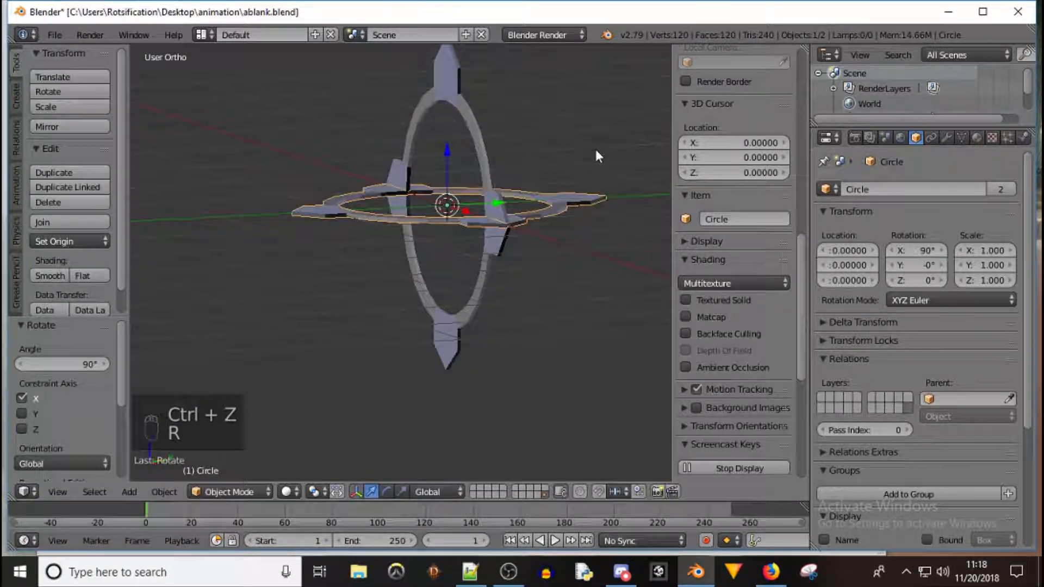
In the armature's edit mode, clear the bone's roll and rotate the bone -90° about the X axis
right_click(478, 141)
key("Tab")
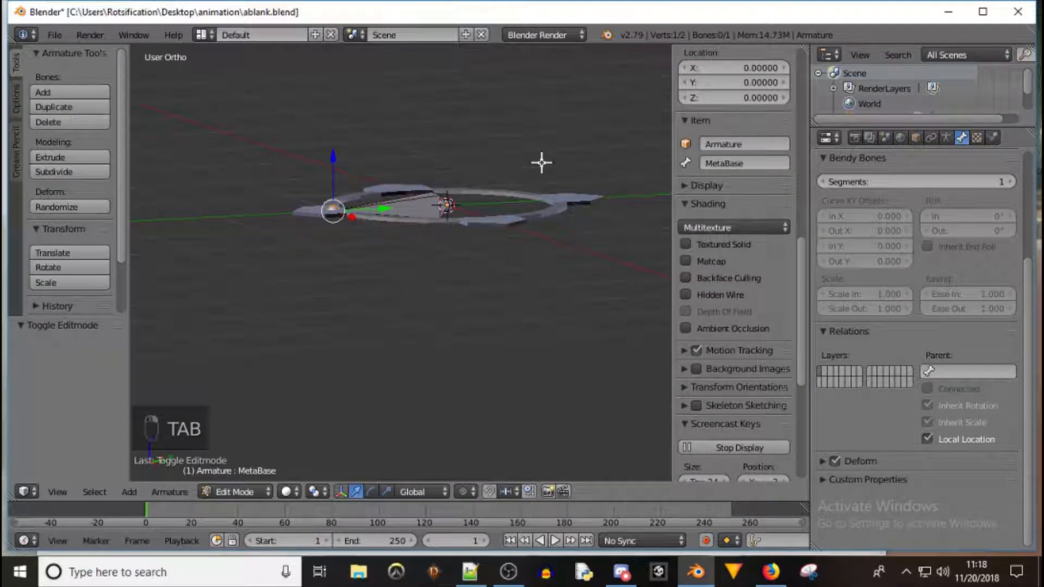
key("alt+r")
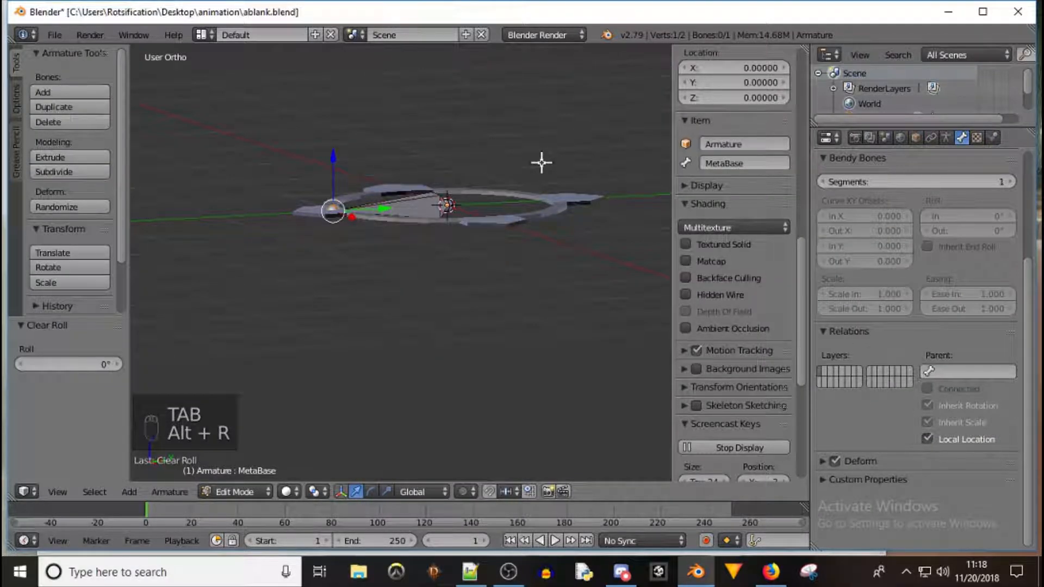
type("r")
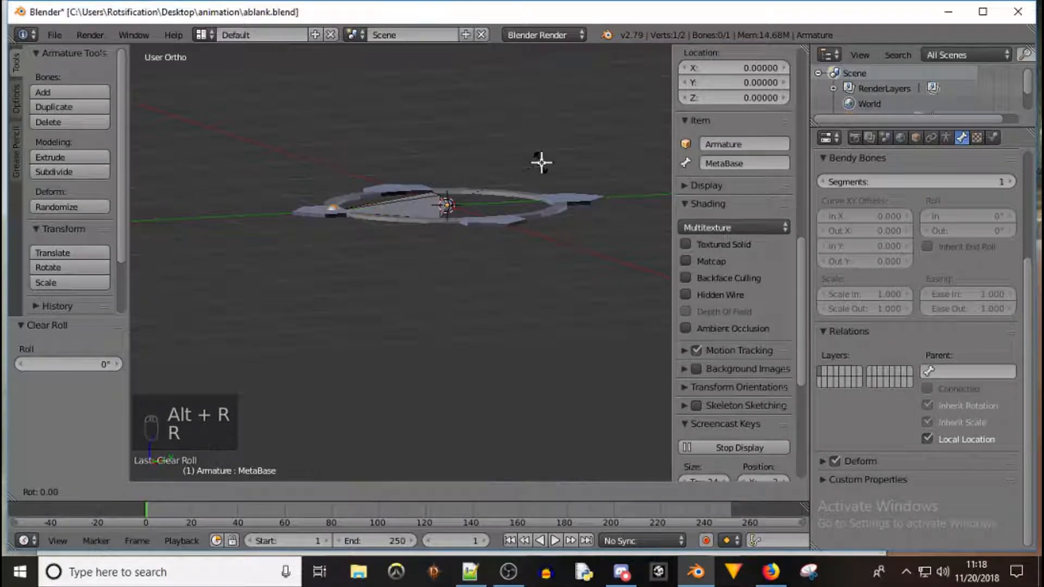
type("-90")
key("BackSpace")
key("BackSpace")
type("90")
key("BackSpace")
key("BackSpace")
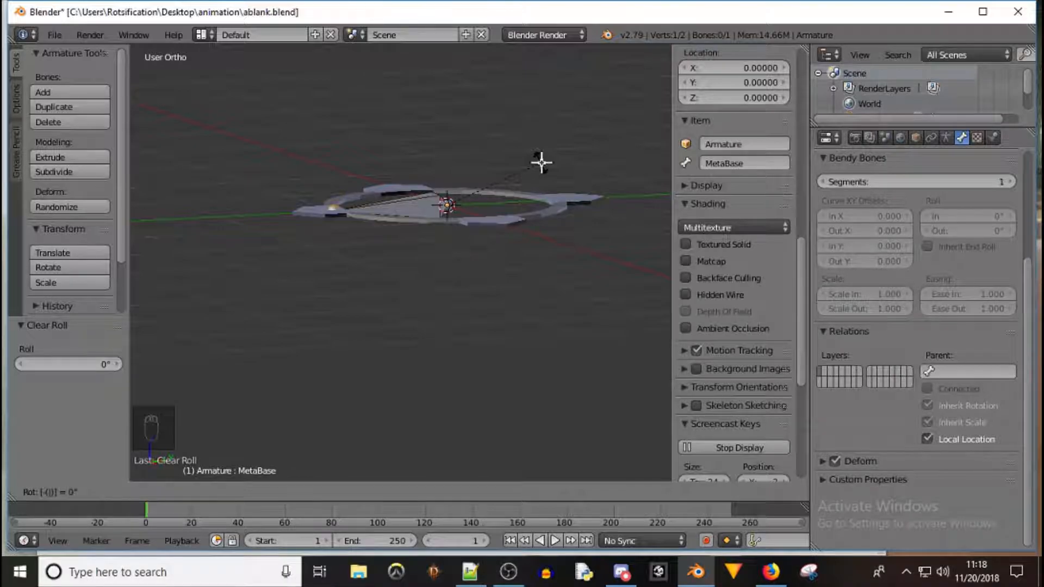
type("90")
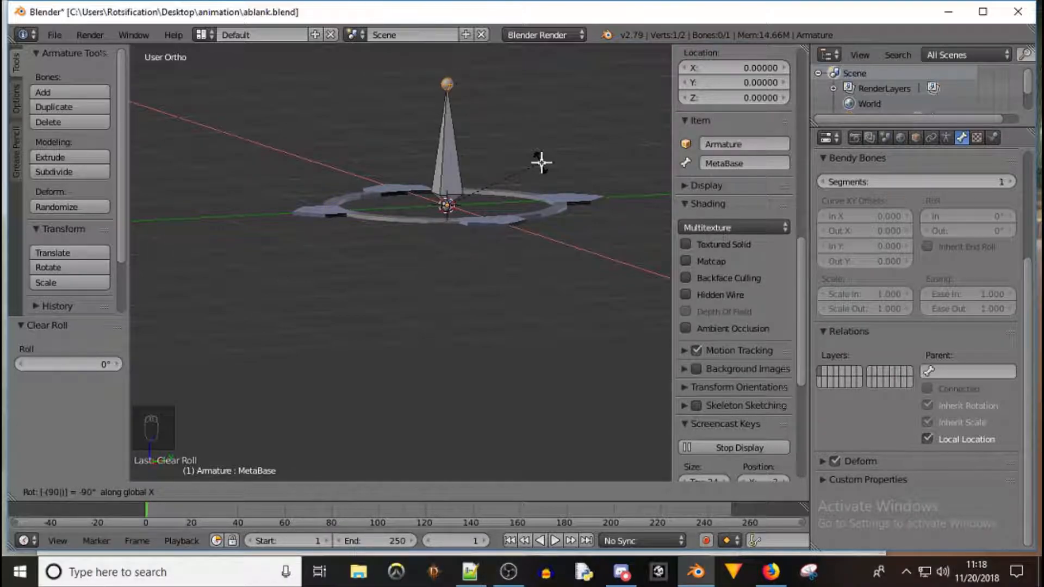
key("Return")
Return to object mode and move the Circle object to a separate layer
key("Tab")
middle_click_drag(545, 161, 604, 195)
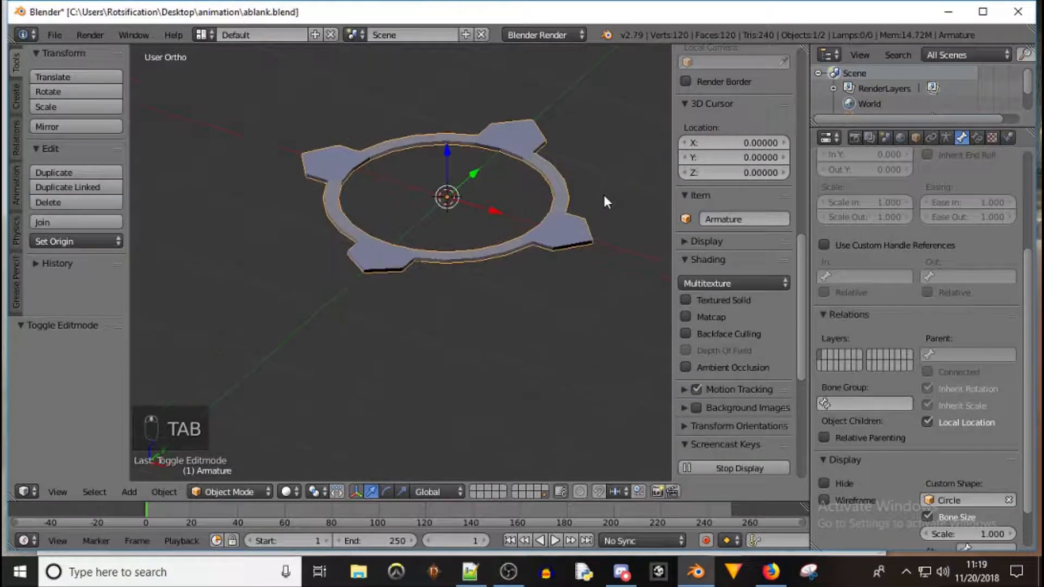
right_click(566, 223)
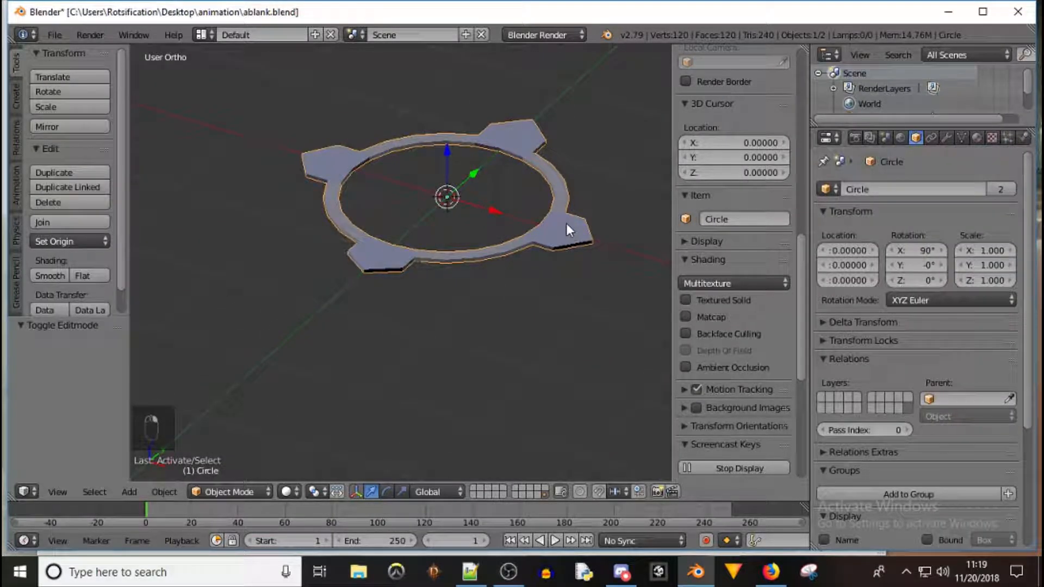
right_click(566, 222)
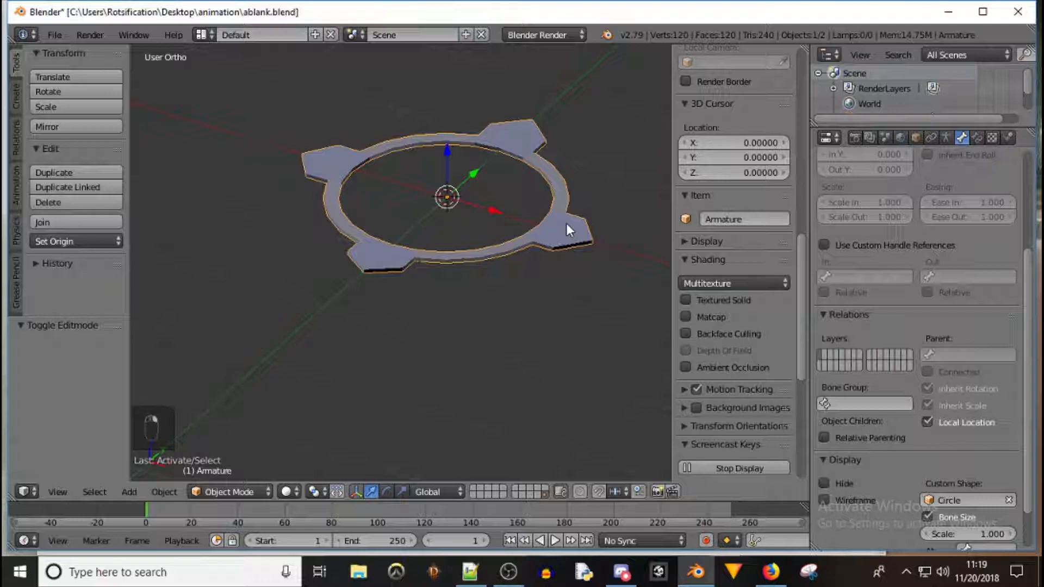
right_click(565, 222)
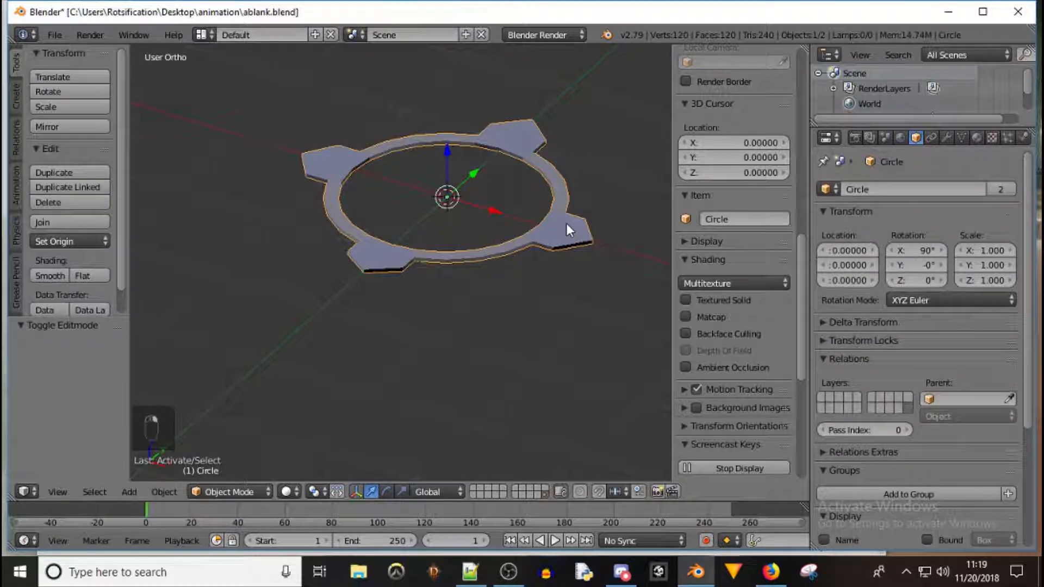
key("m")
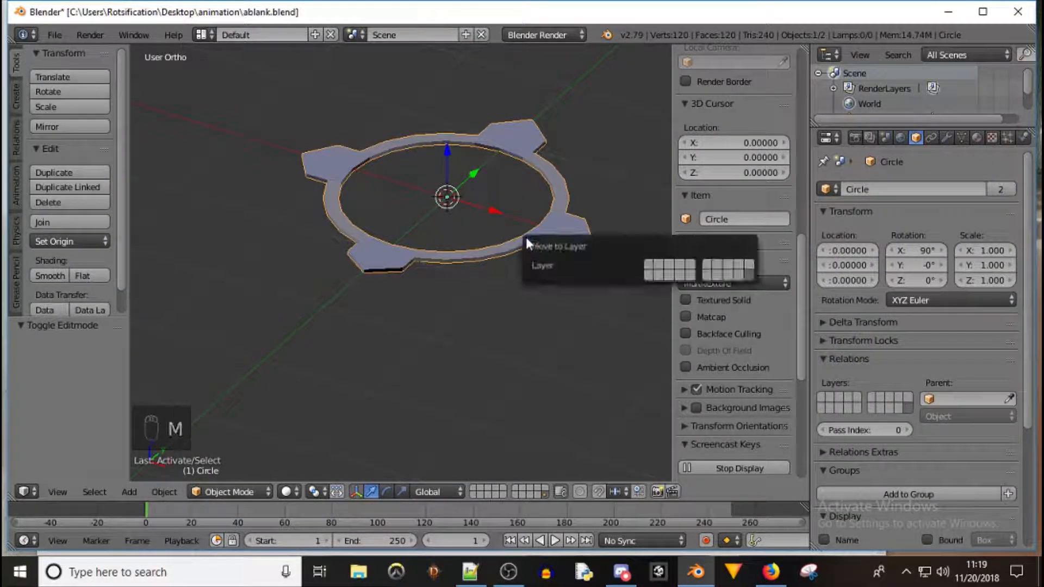
left_click(749, 268)
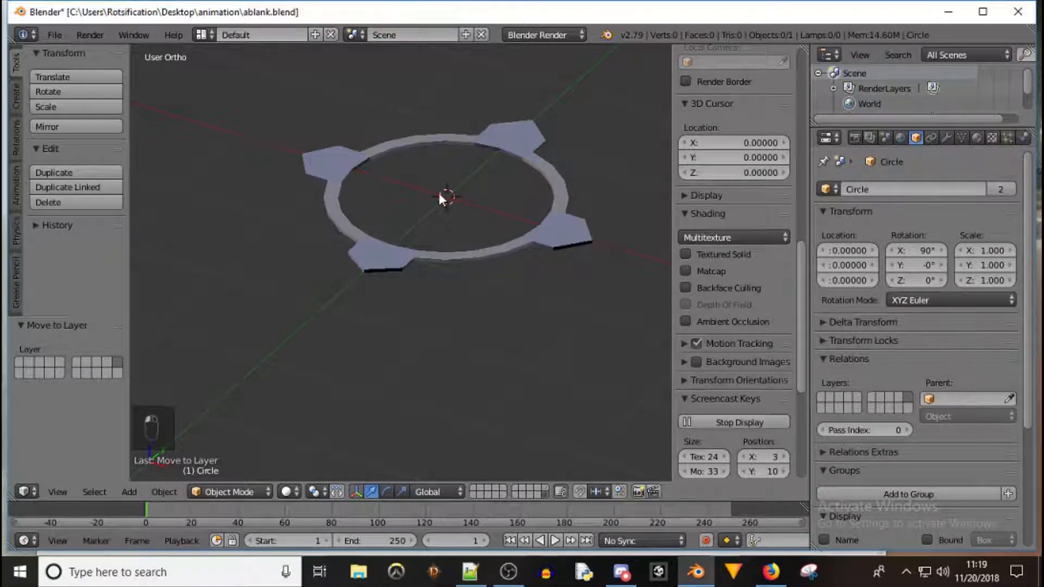
Select the armature and inspect its bone in edit mode before returning to object mode
right_click(449, 256)
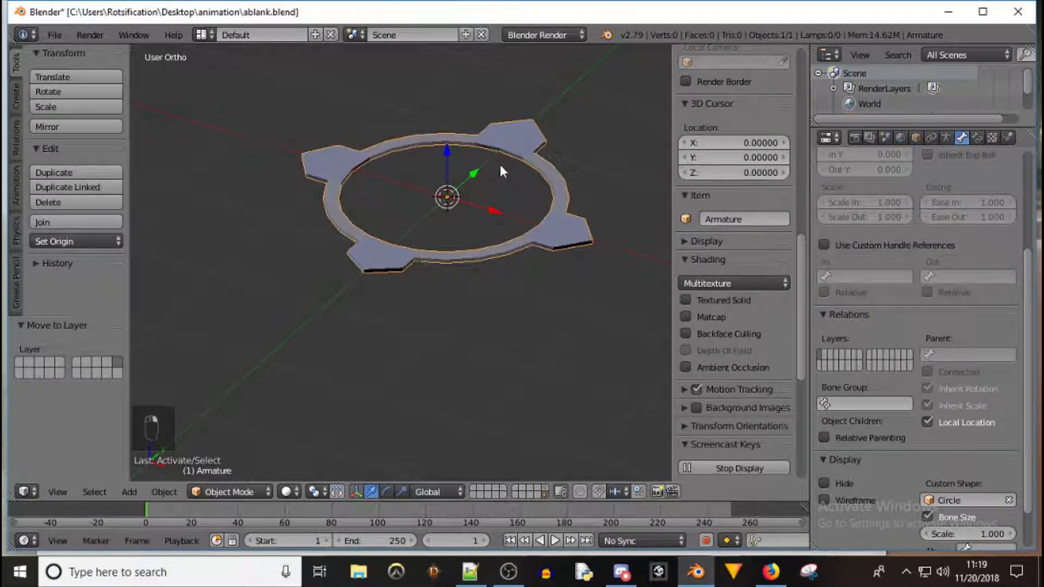
middle_click_drag(527, 165, 575, 135)
key("Tab")
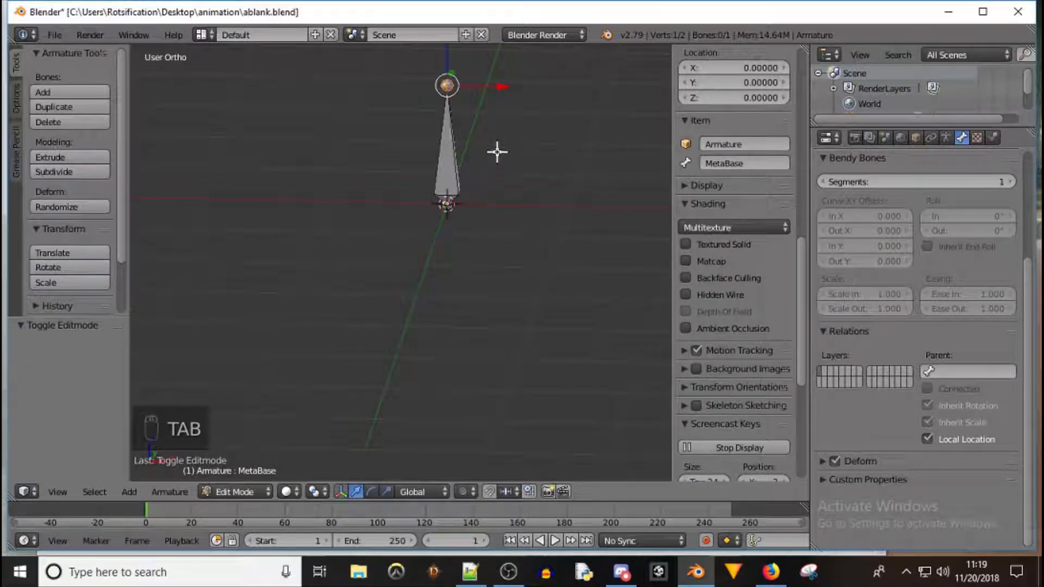
mouse_move(496, 133)
middle_mouse_down()
mouse_move(284, 121)
mouse_move(497, 131)
middle_mouse_up()
key("Tab")
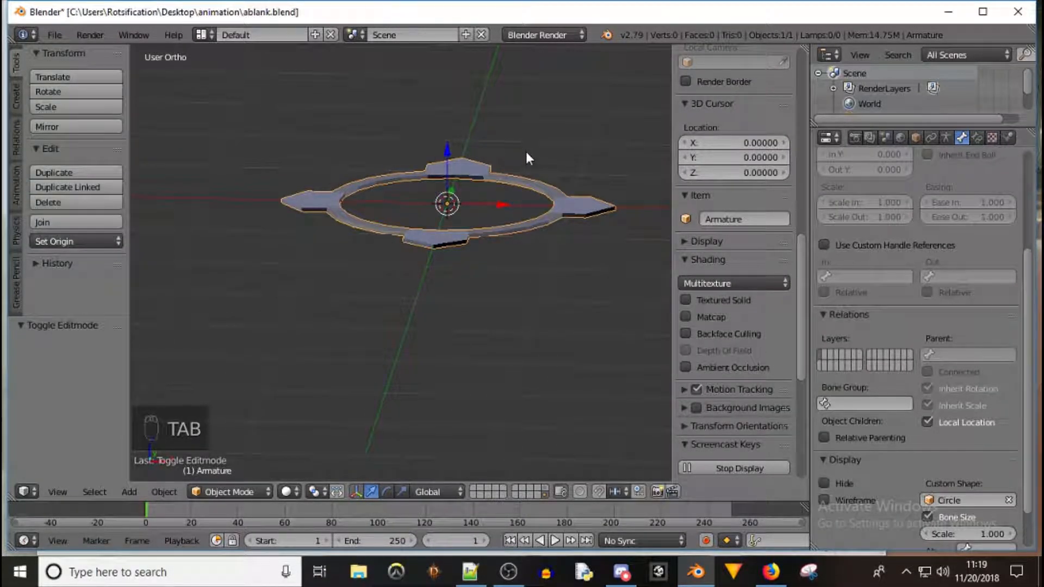
Deselect everything and add a Basic Human meta-rig at the origin
key("a")
key("a")
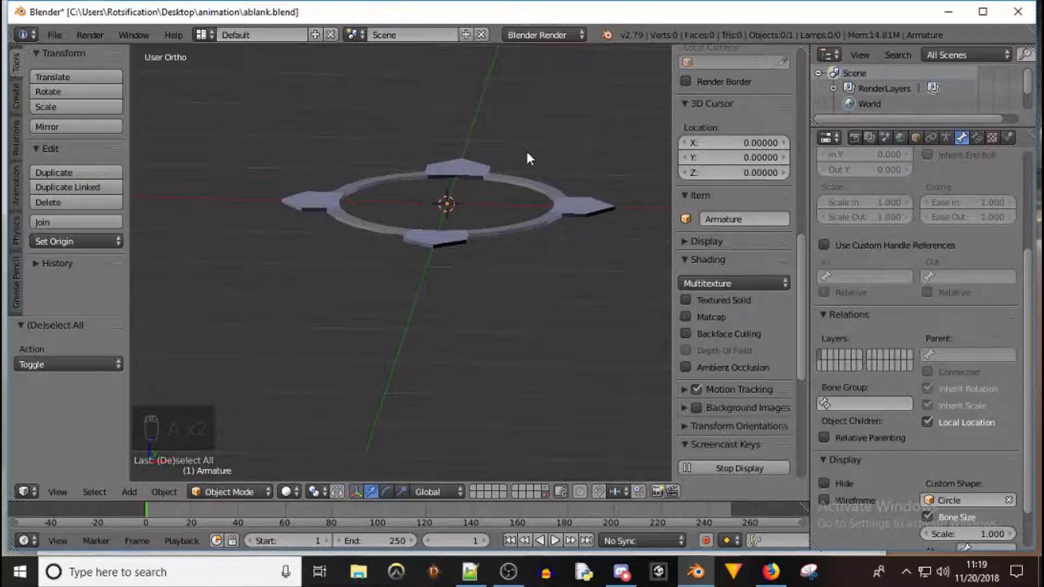
right_click(493, 234)
key("a")
key("shift+a")
mouse_move(499, 187)
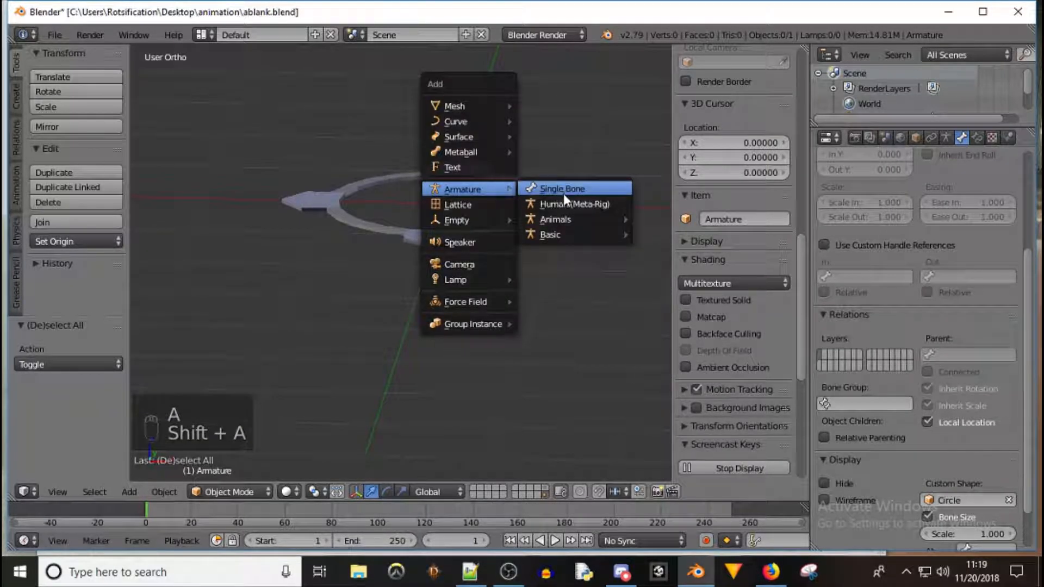
mouse_move(566, 223)
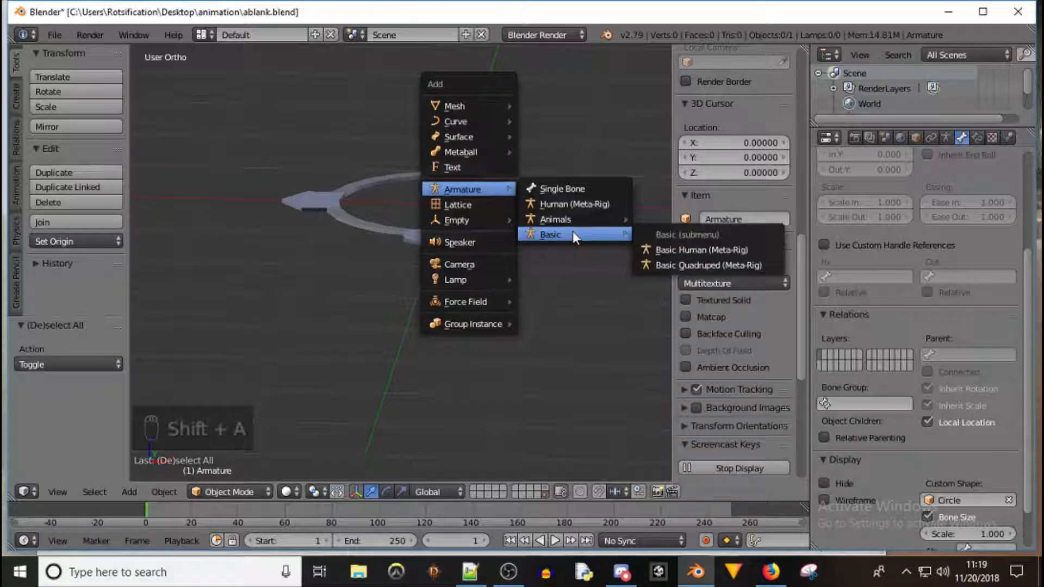
left_click(679, 249)
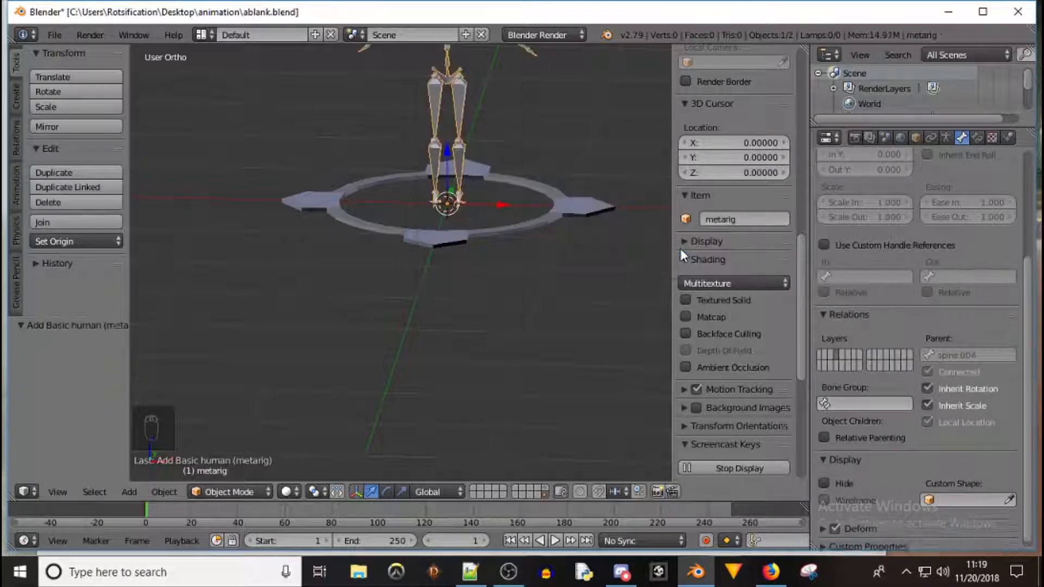
scroll(516, 146, "down", 3)
middle_click_drag(549, 107, 491, 239, "shift")
scroll(430, 285, "up", 4)
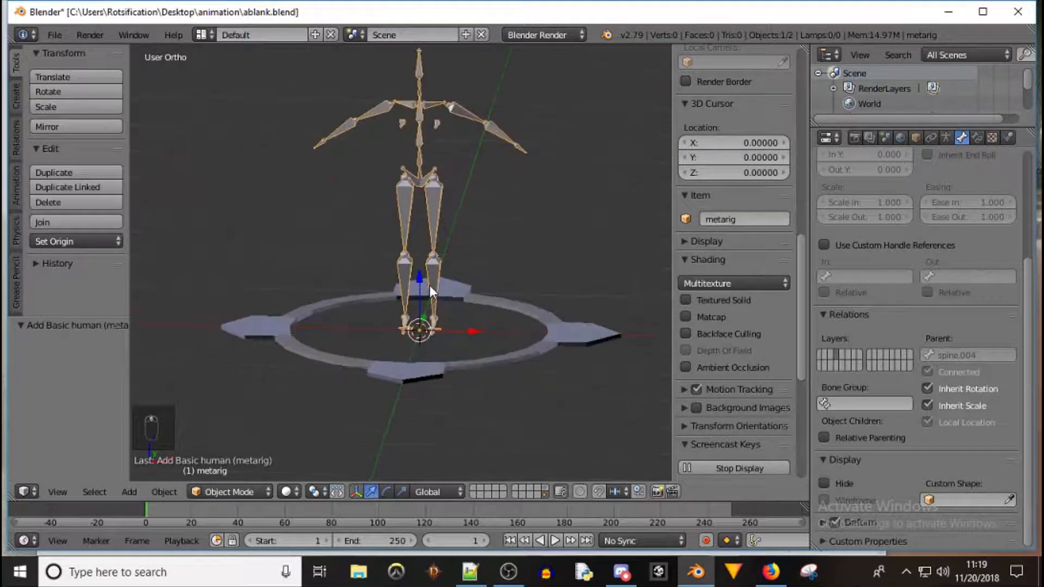
key("KP_1")
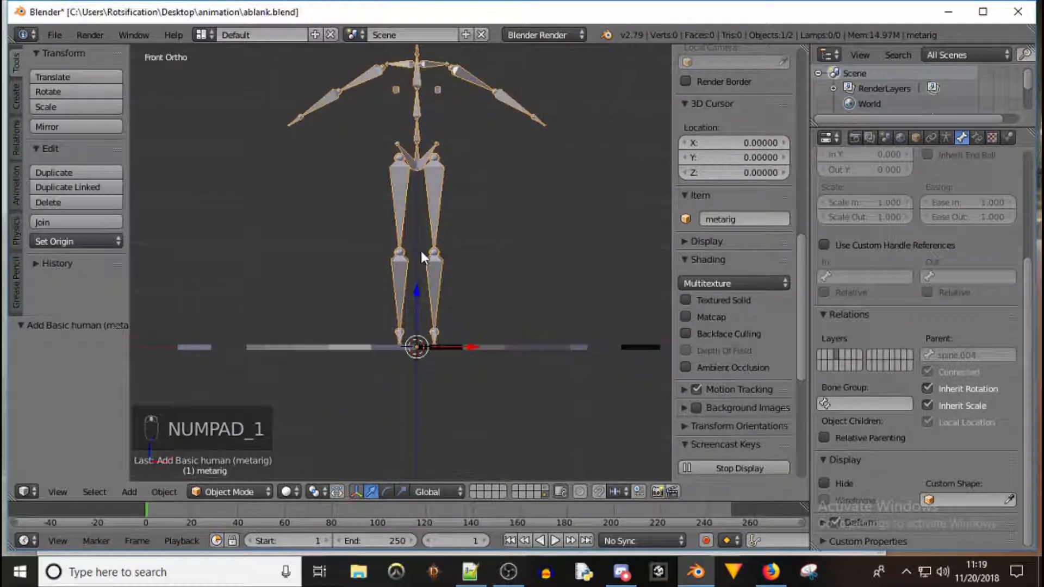
Select the armature's base bone in edit mode, duplicate it and move the copy up along Z about 1.09, then return to object mode
middle_click_drag(442, 200, 422, 252, "shift")
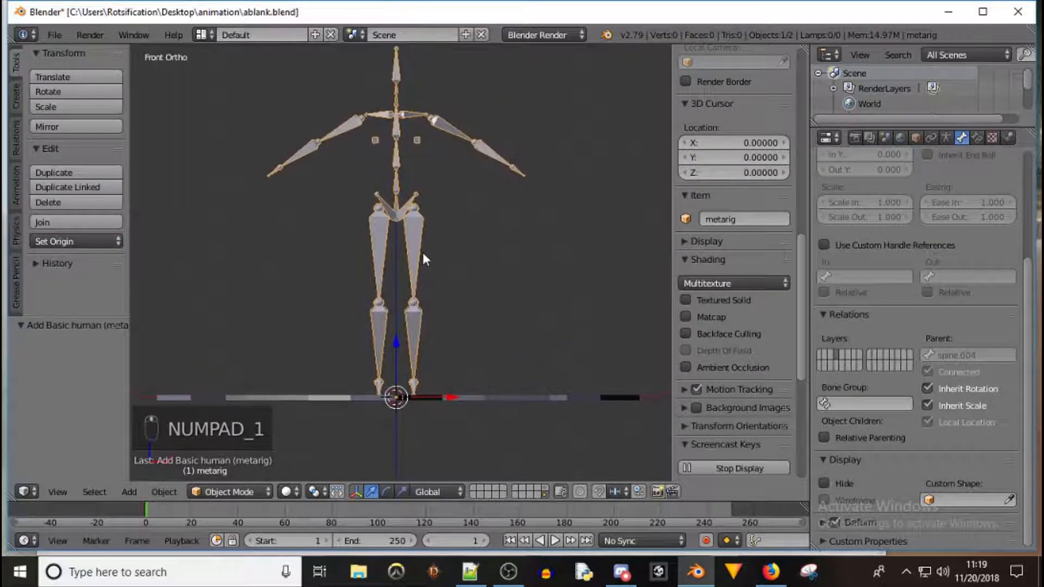
right_click(500, 401)
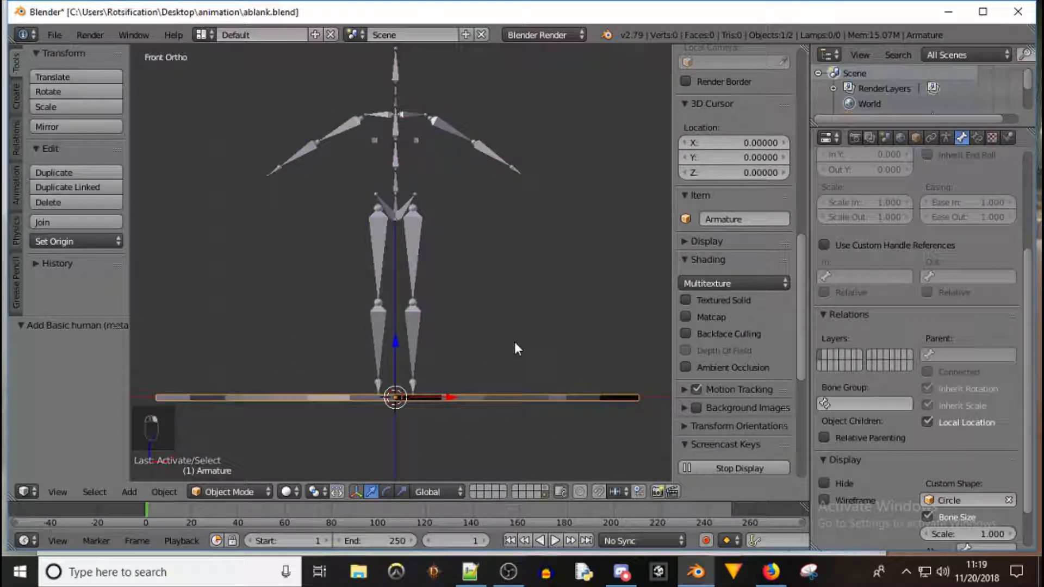
key("Tab")
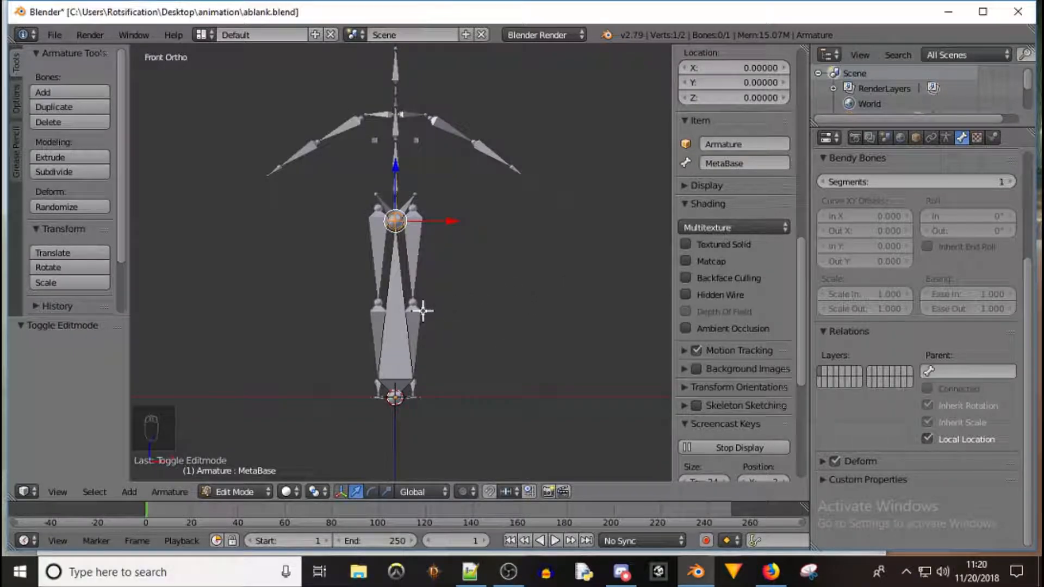
right_click(394, 334)
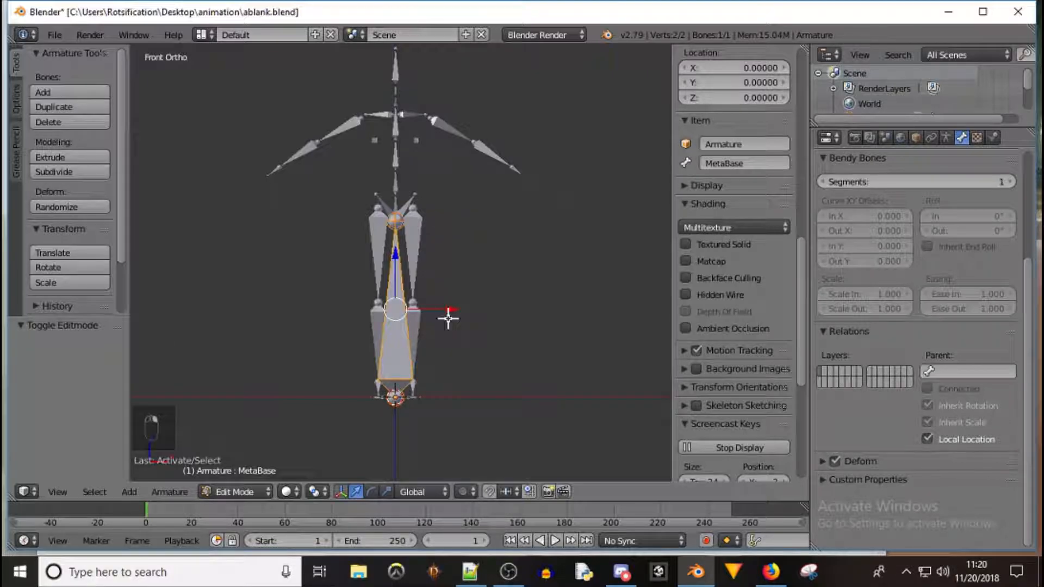
key("shift+d")
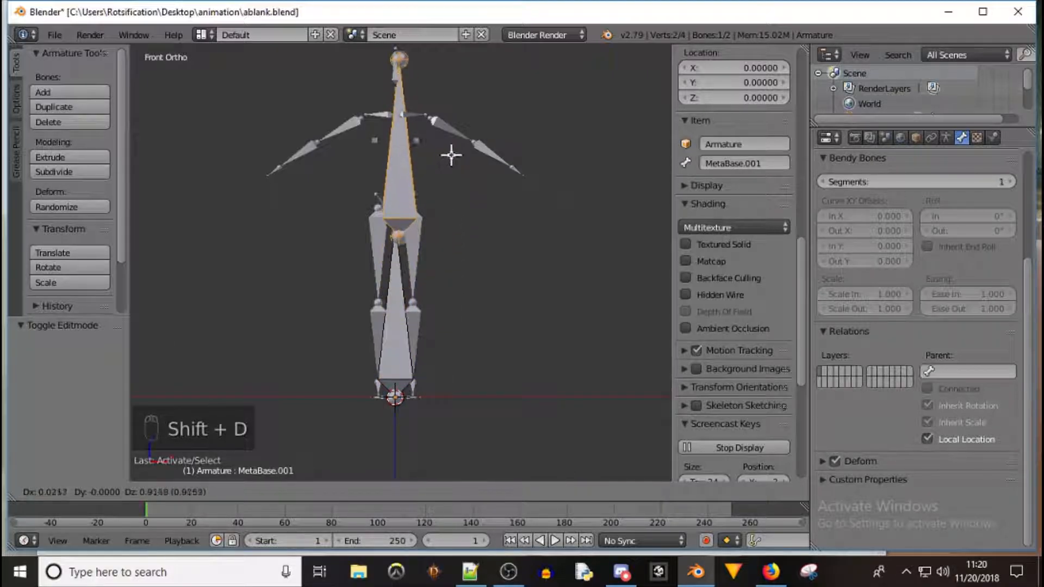
key("z")
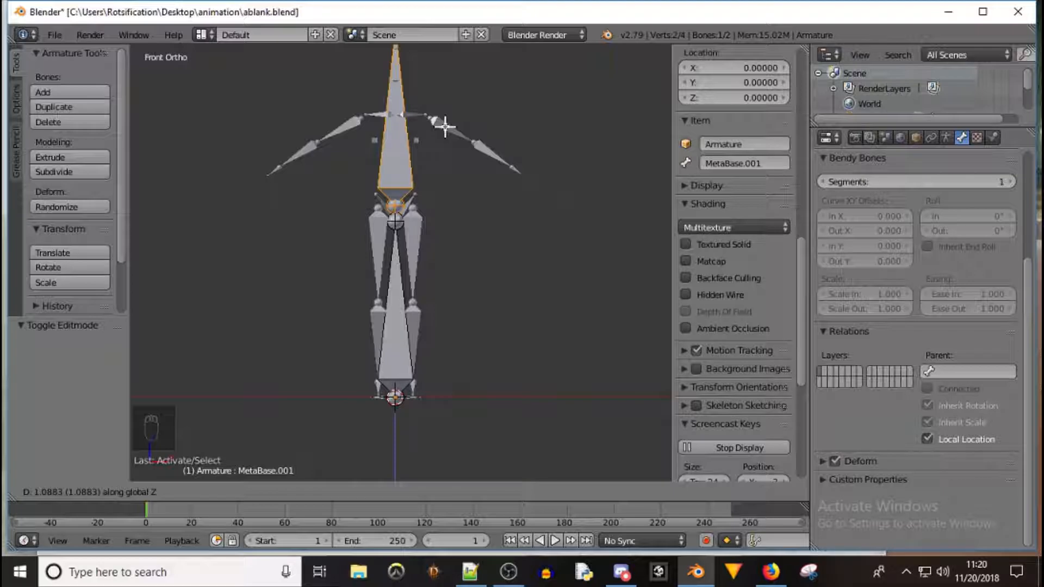
left_click(445, 126)
key("Tab")
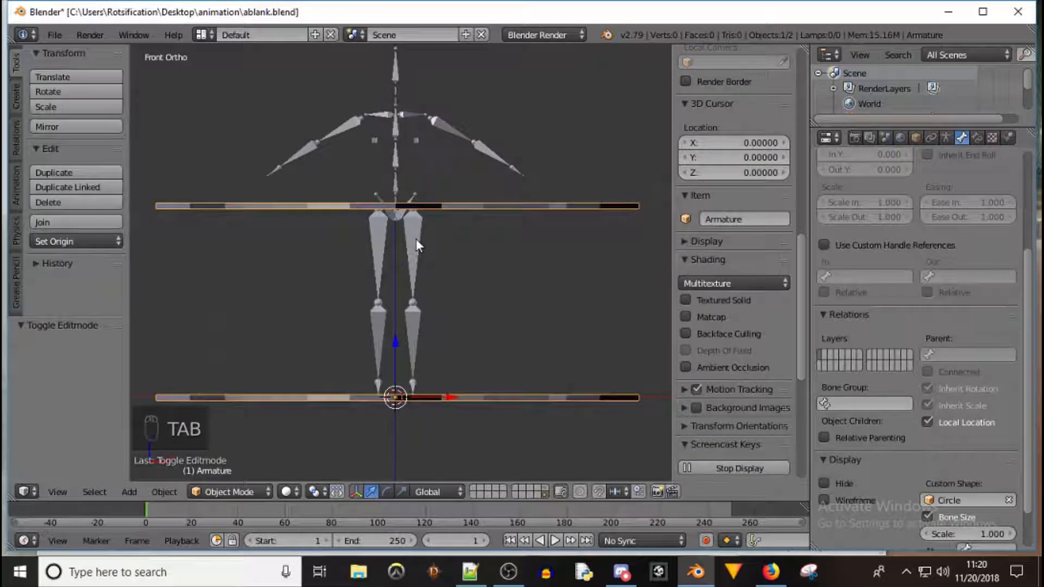
Scale the metarig up uniformly by about 3.18
right_click(416, 239)
scroll(471, 198, "down", 5)
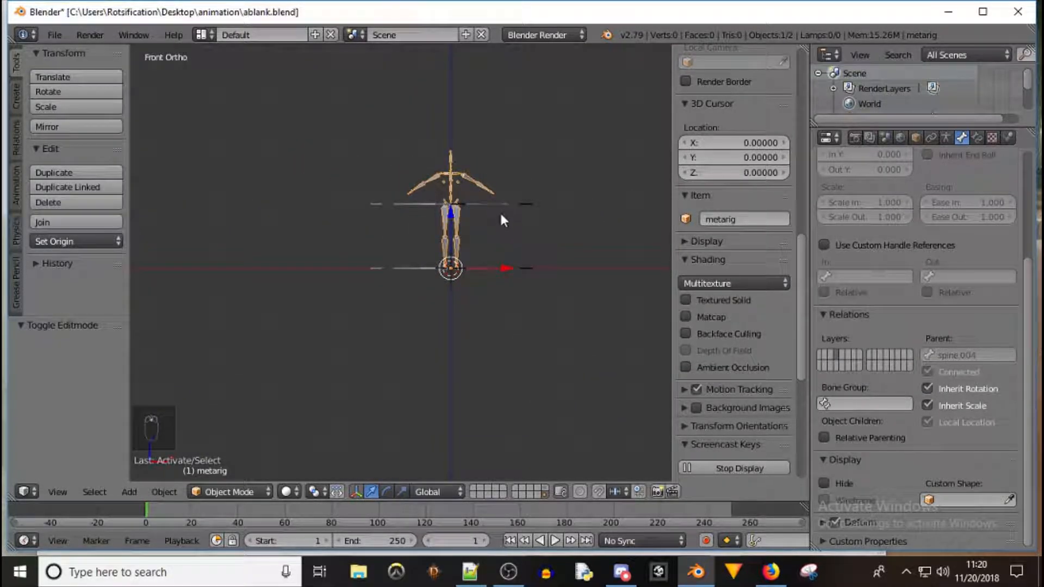
key("s")
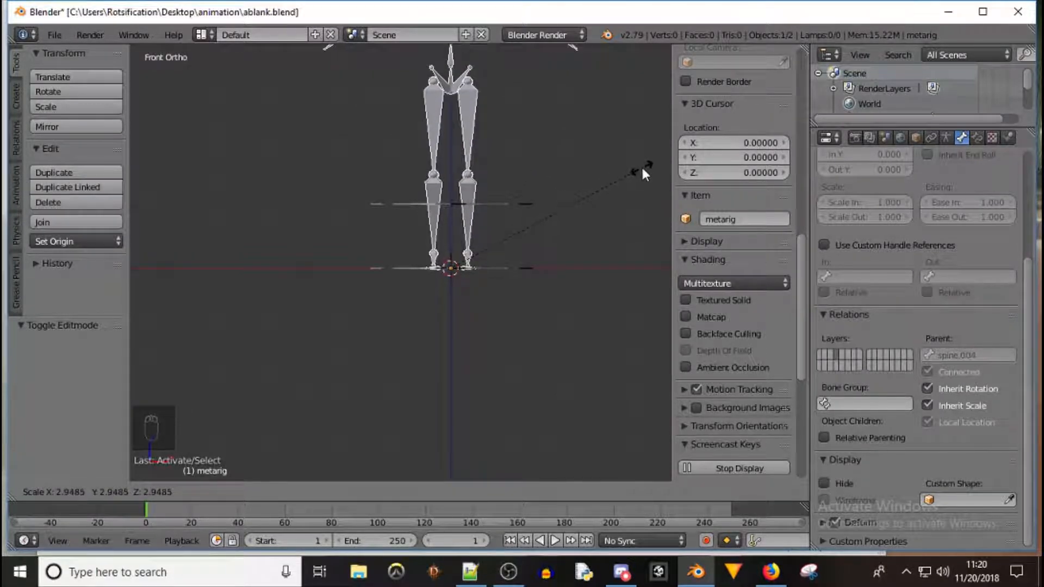
left_click(655, 155)
middle_click_drag(563, 122, 430, 322, "shift")
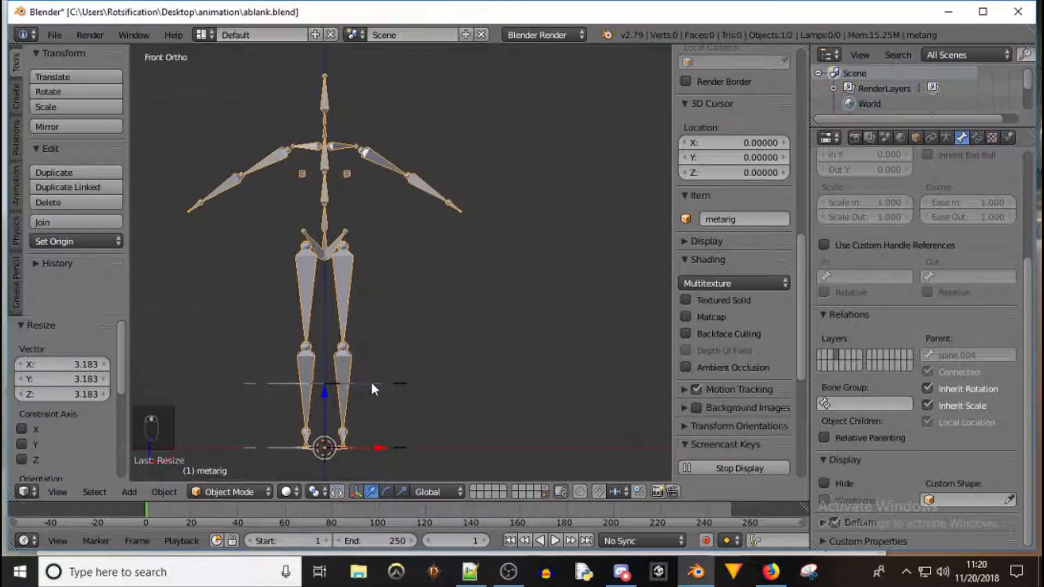
In the armature's edit mode, move the duplicated bone 2.291 up Z to the hips, then duplicate it 1.256 higher
key("Tab")
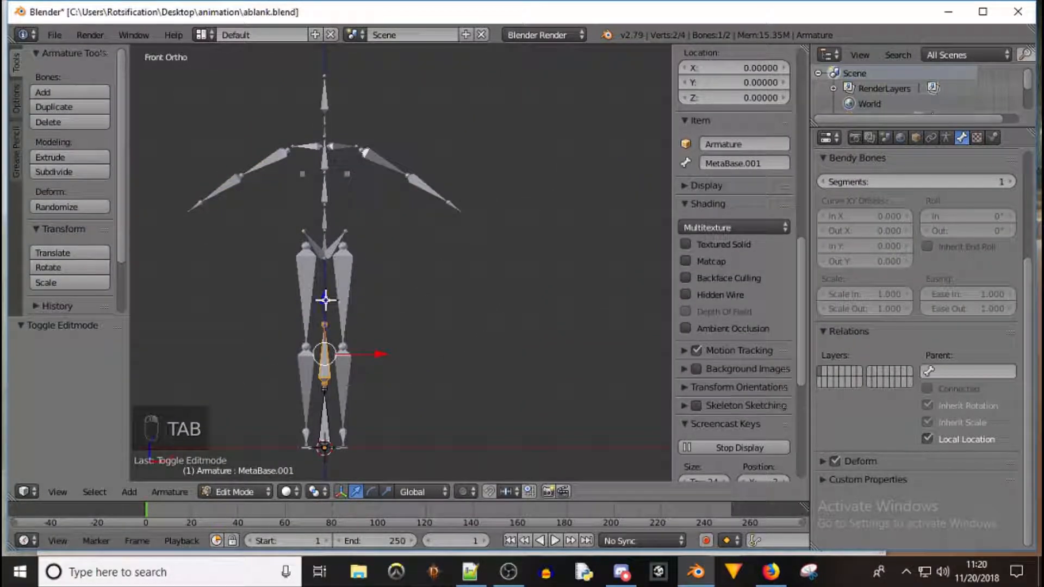
key("g")
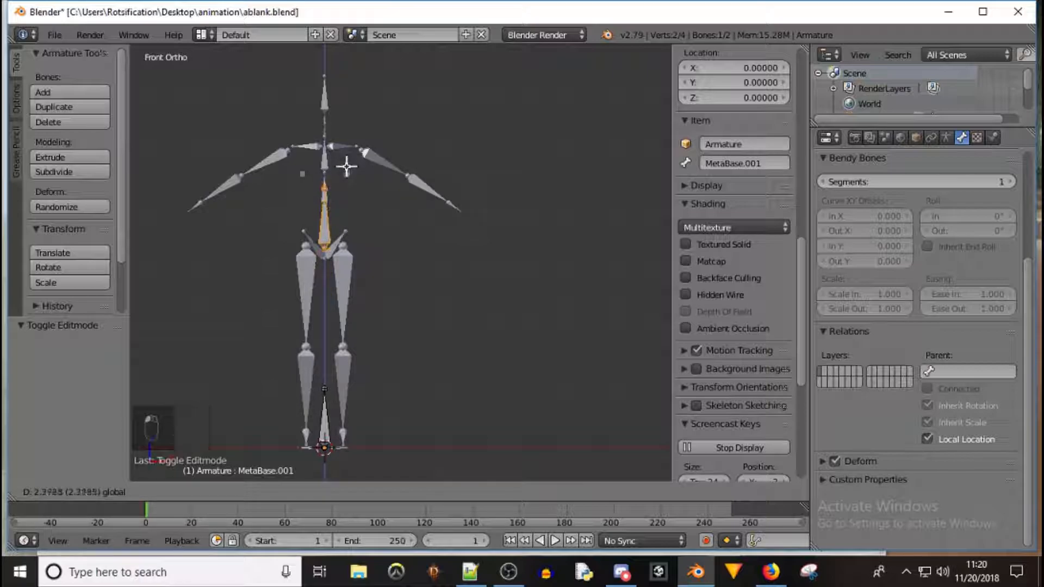
left_click(348, 167)
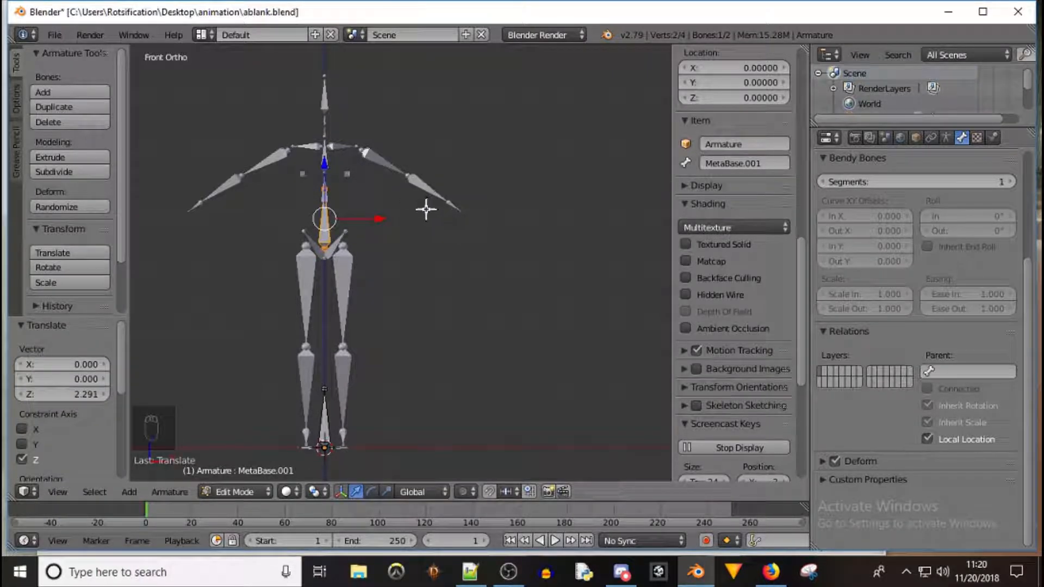
key("shift+d")
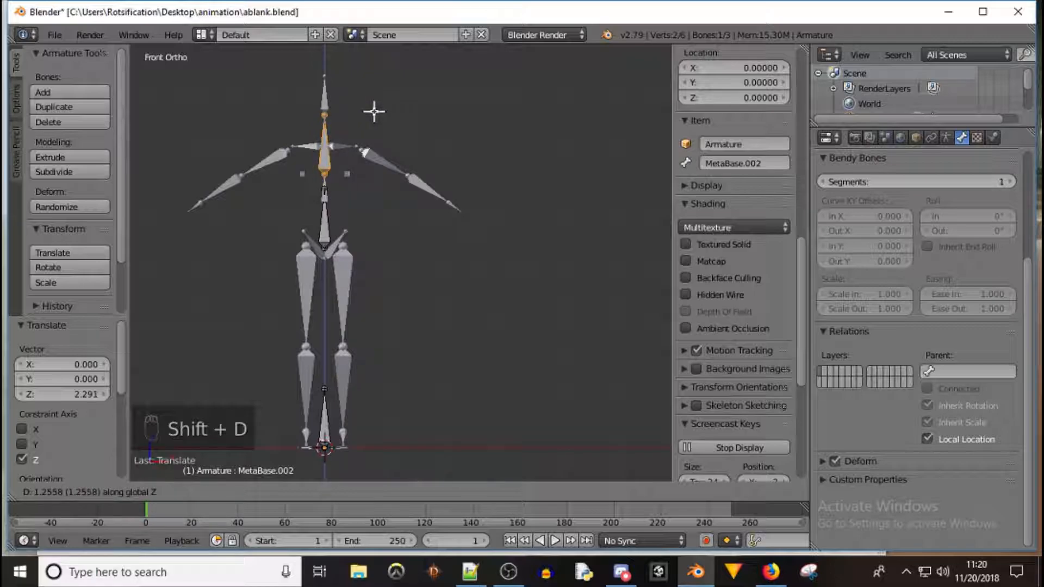
left_click(374, 112)
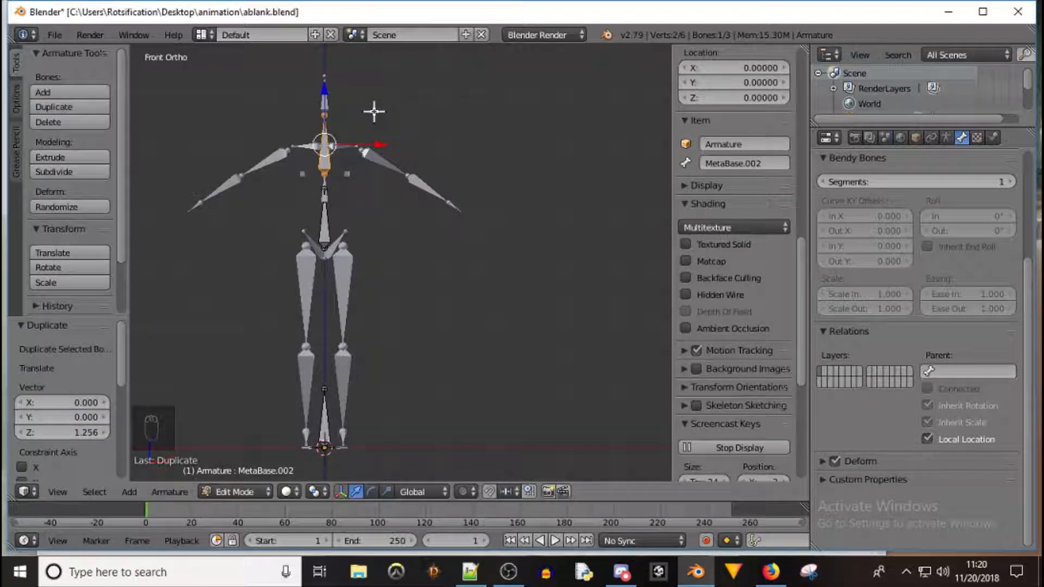
Duplicate the top bone twice along Z, offset 0.456 and then 0.790, for the neck and head
key("shift+d")
key("z")
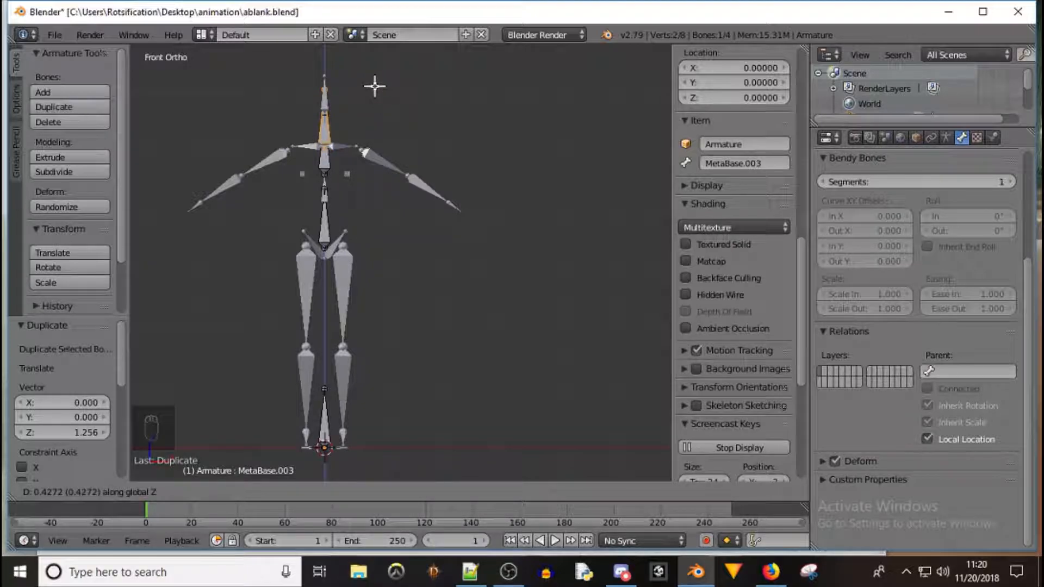
key("Return")
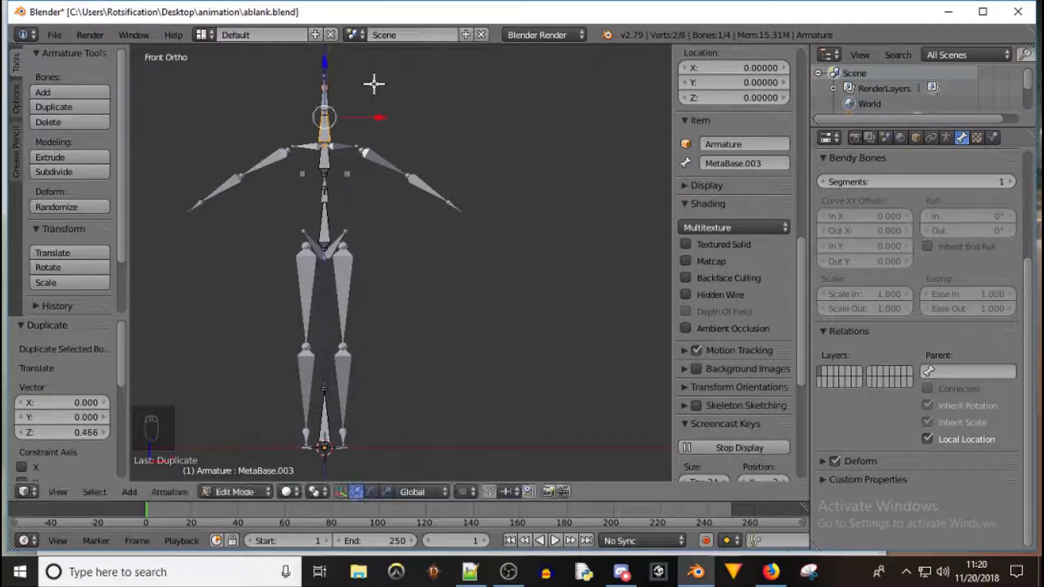
key("shift+d")
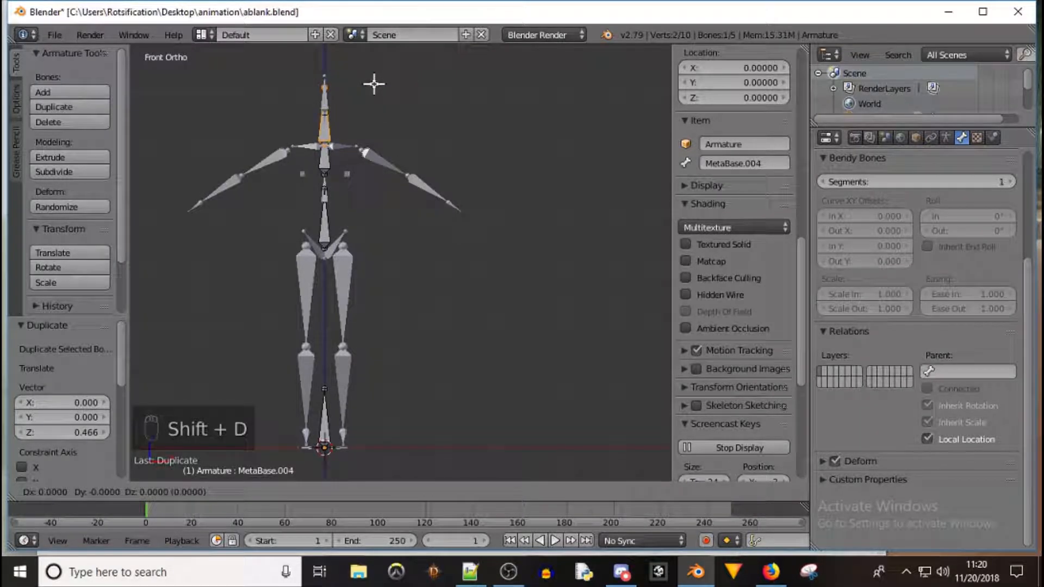
key("z")
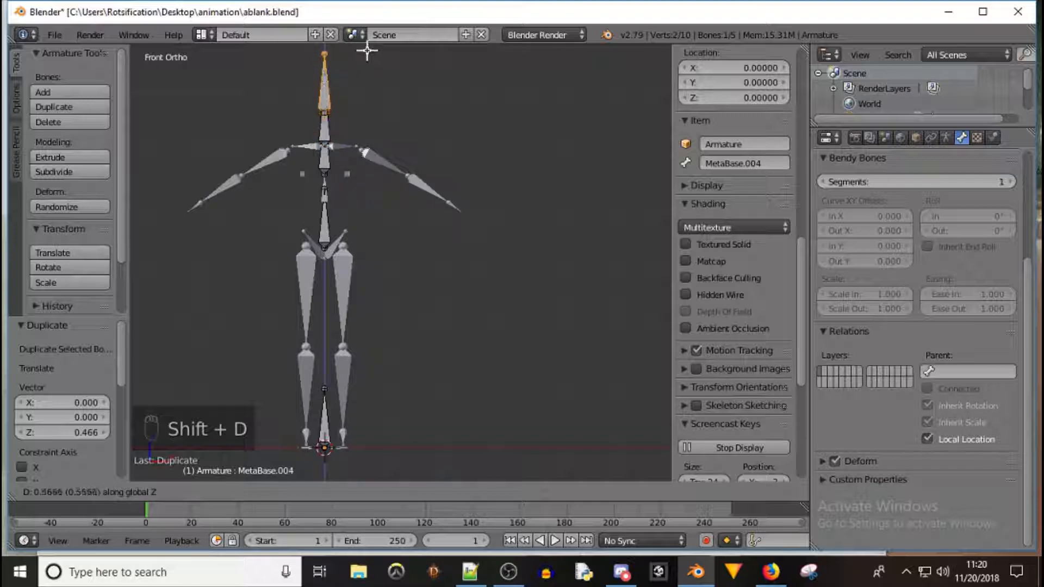
left_click(366, 470)
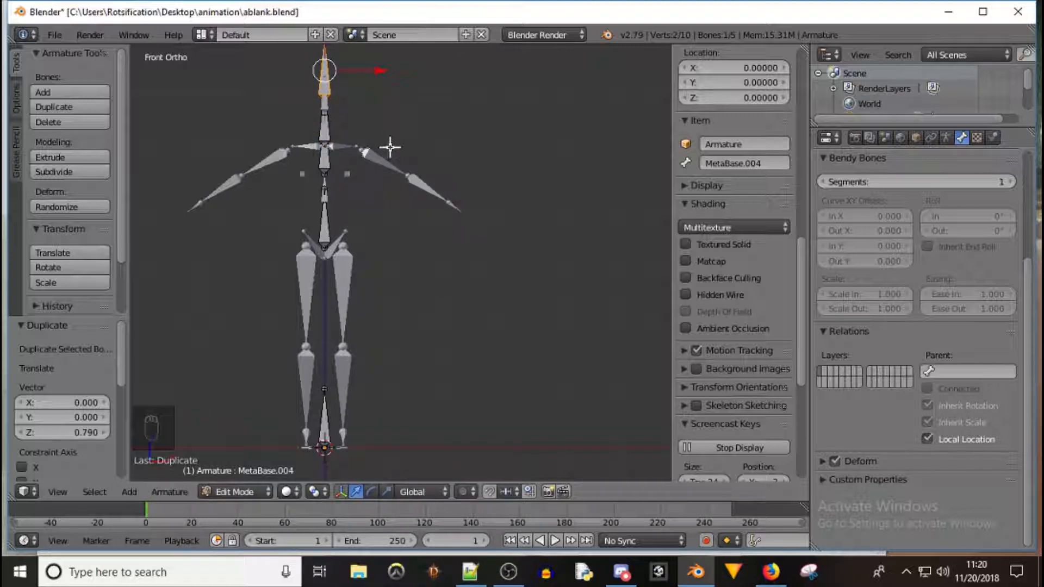
Orbit and zoom around the rig's base bone and switch to object mode to inspect its ring shape
middle_click_drag(422, 339, 324, 413)
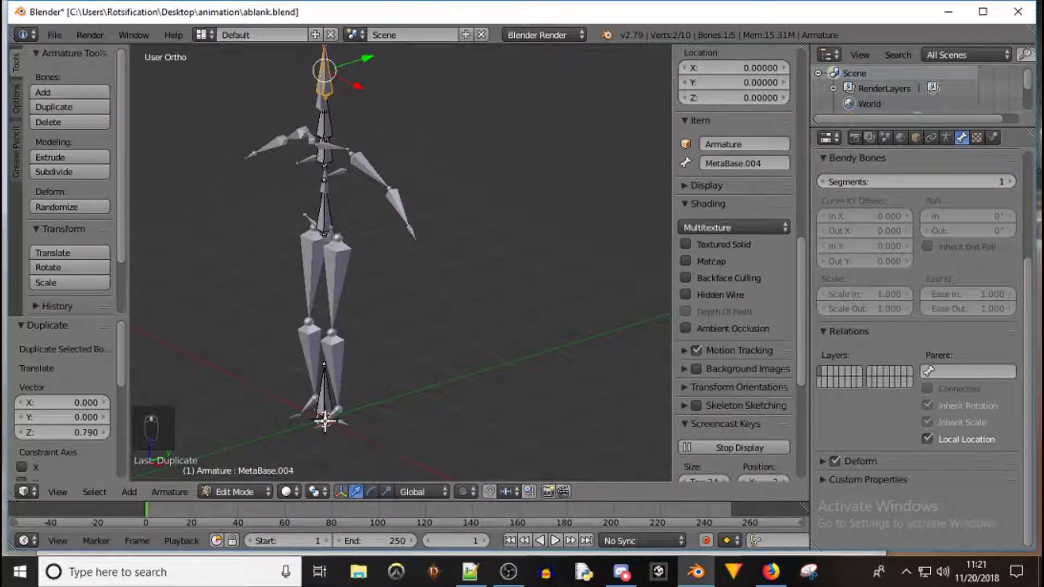
scroll(324, 415, "up", 5)
scroll(325, 416, "up", 3)
right_click(325, 410)
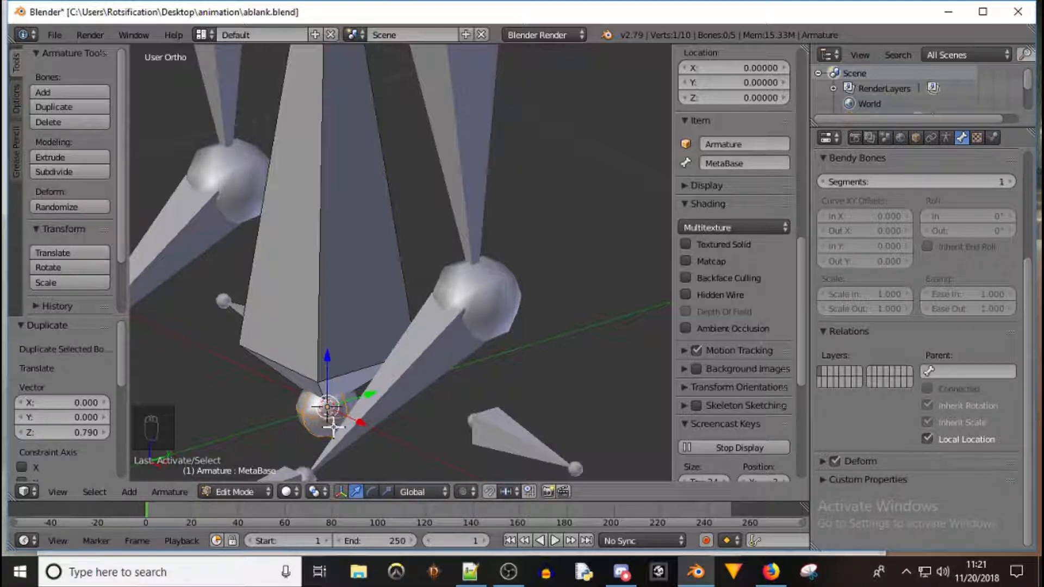
scroll(367, 343, "down", 5)
key("Tab")
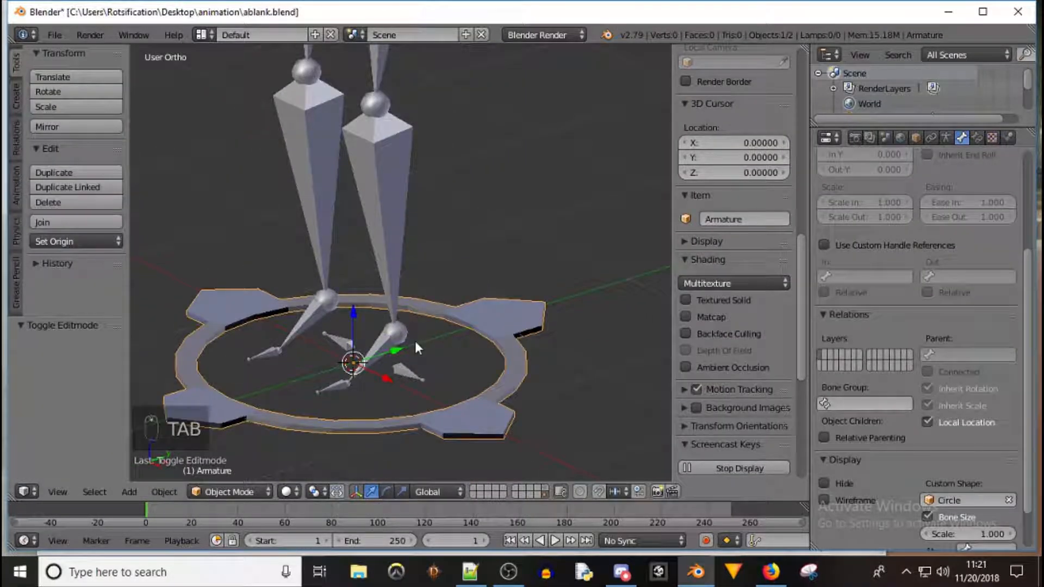
Move the base bone away from the origin and back again while checking its ring in object mode
key("Tab")
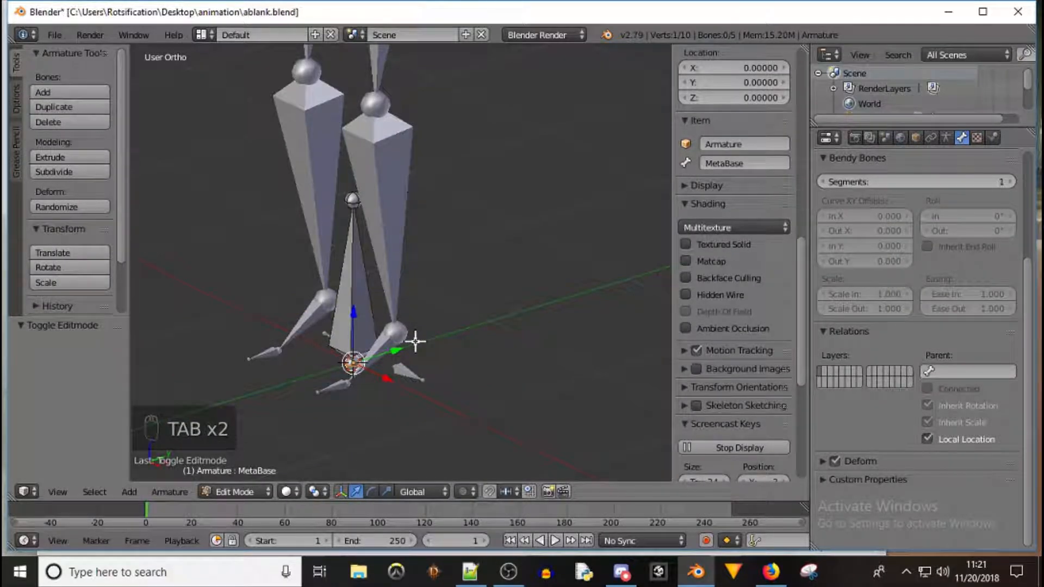
right_click(374, 318)
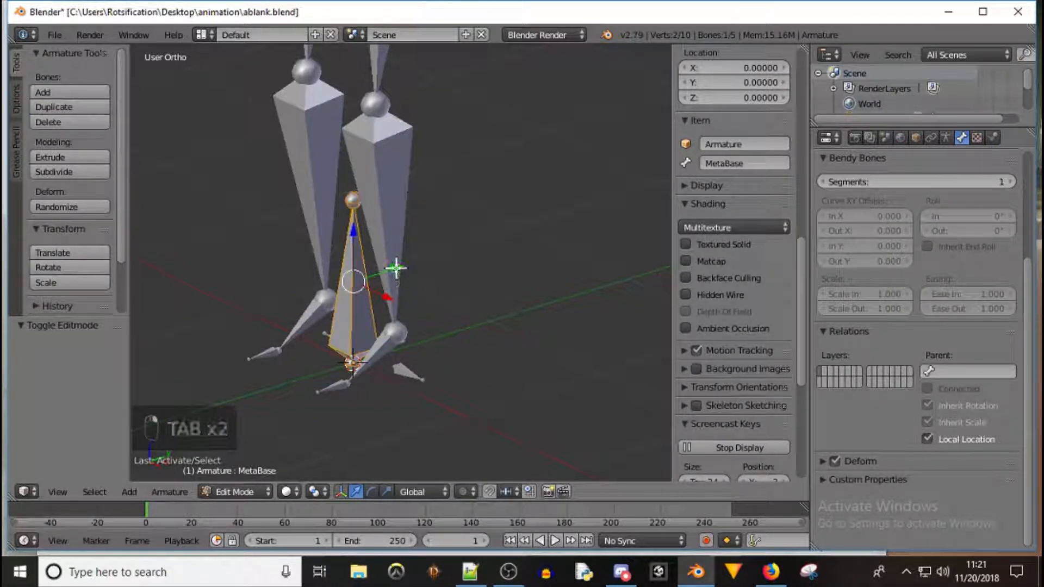
key("g")
left_click(529, 231)
key("Tab")
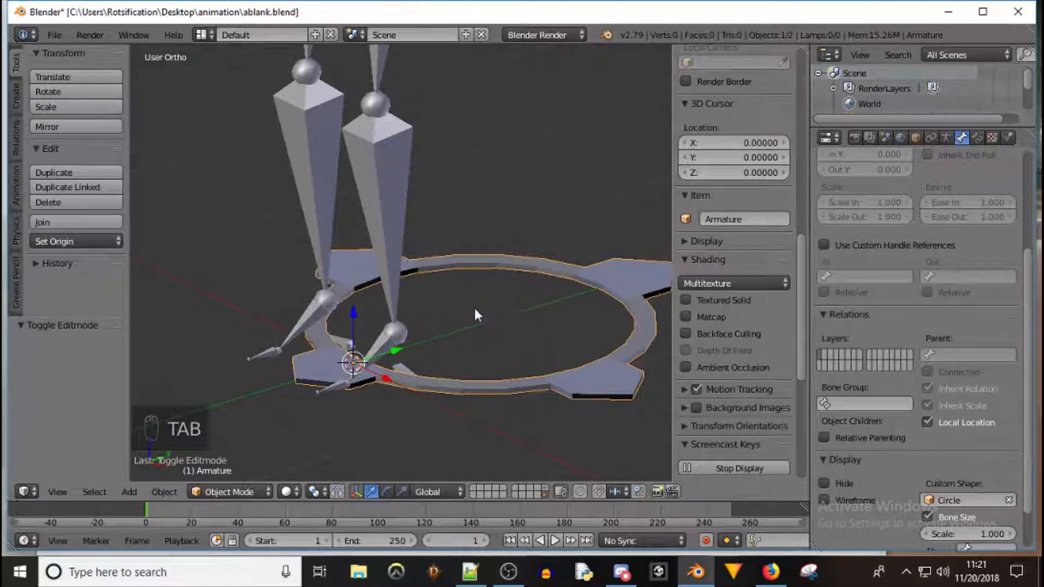
key("Tab")
key("g")
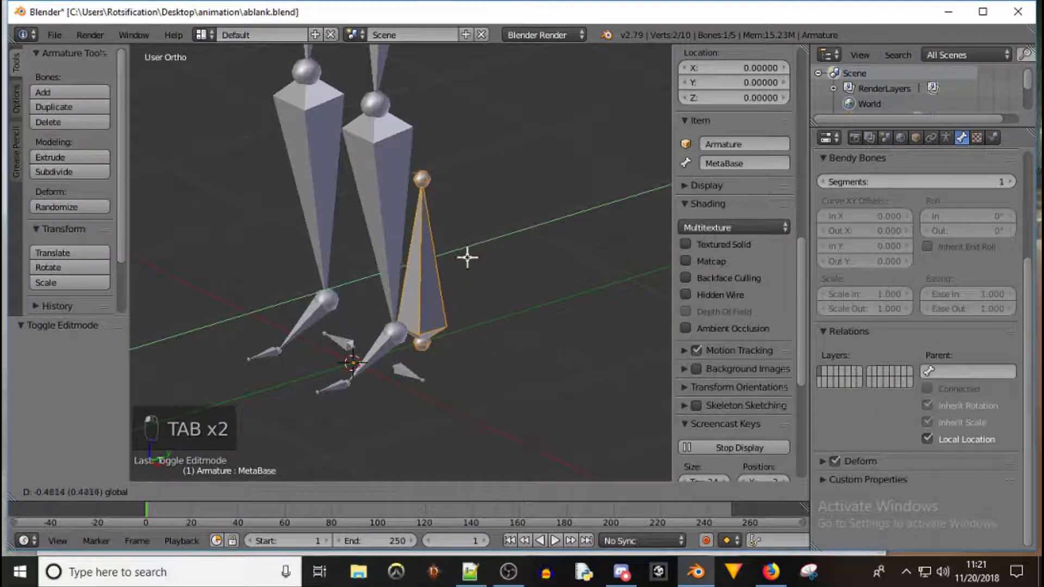
left_click(396, 270)
Return to object mode and orbit to view the whole rig with its ring-shaped bones
scroll(531, 256, "down", 5)
middle_click_drag(413, 206, 362, 129)
key("Tab")
middle_click_drag(295, 160, 330, 161)
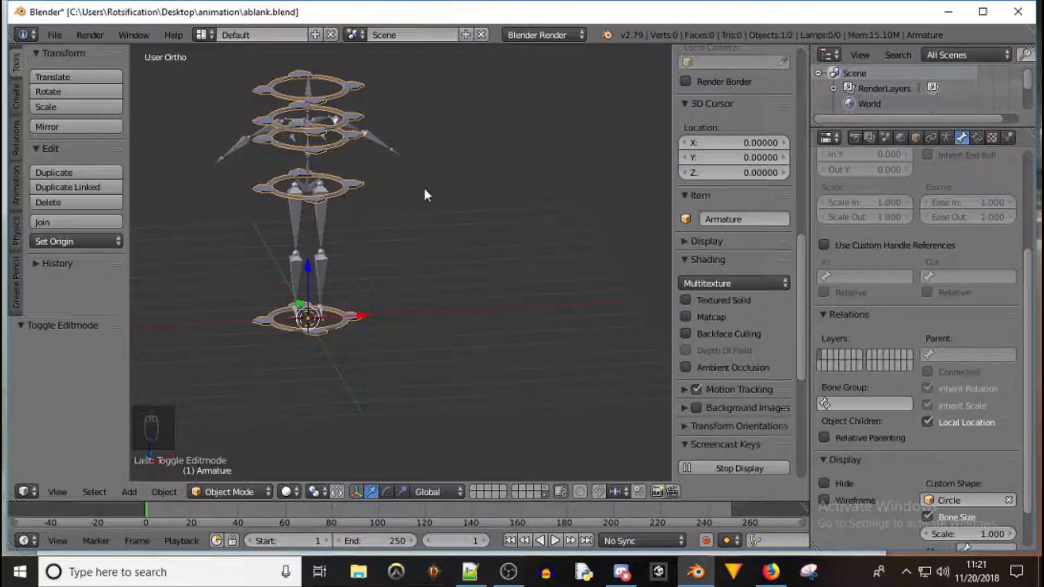
In edit mode, select the three torso and neck bones and scale them to 0.67
right_click(338, 144)
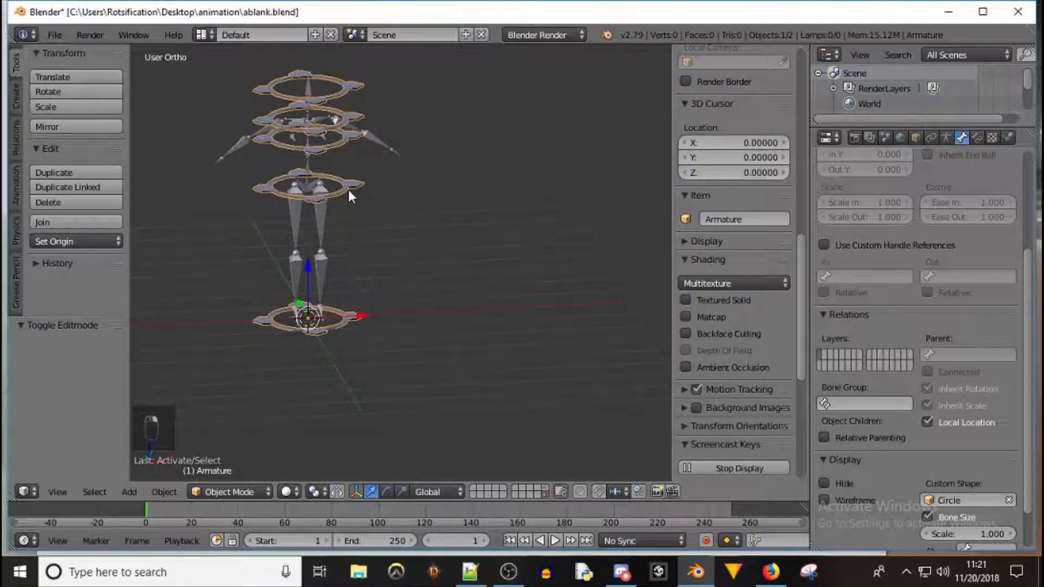
key("Tab")
right_click(308, 166)
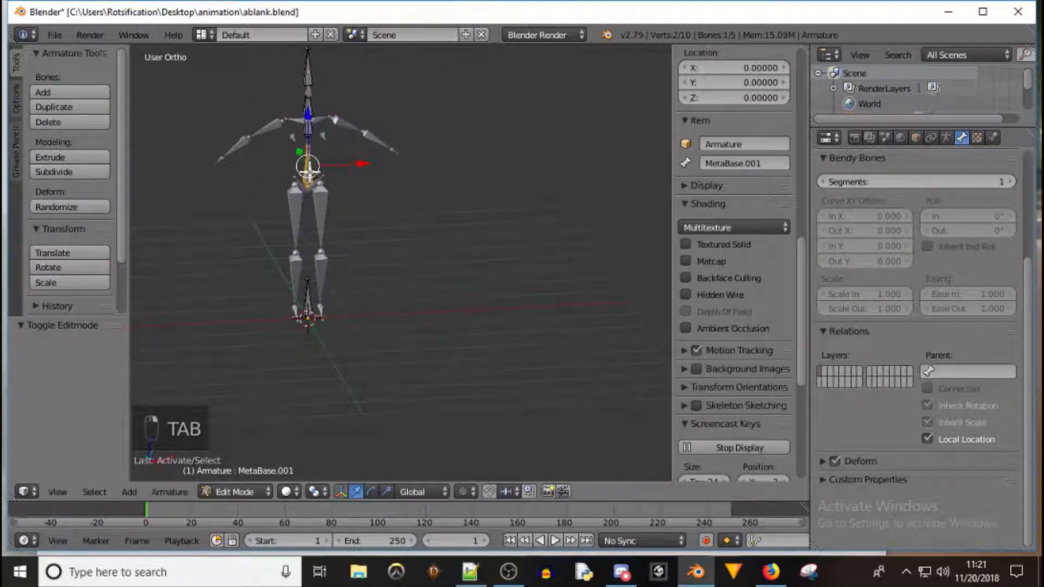
right_click(308, 129, "shift")
right_click(309, 107, "shift")
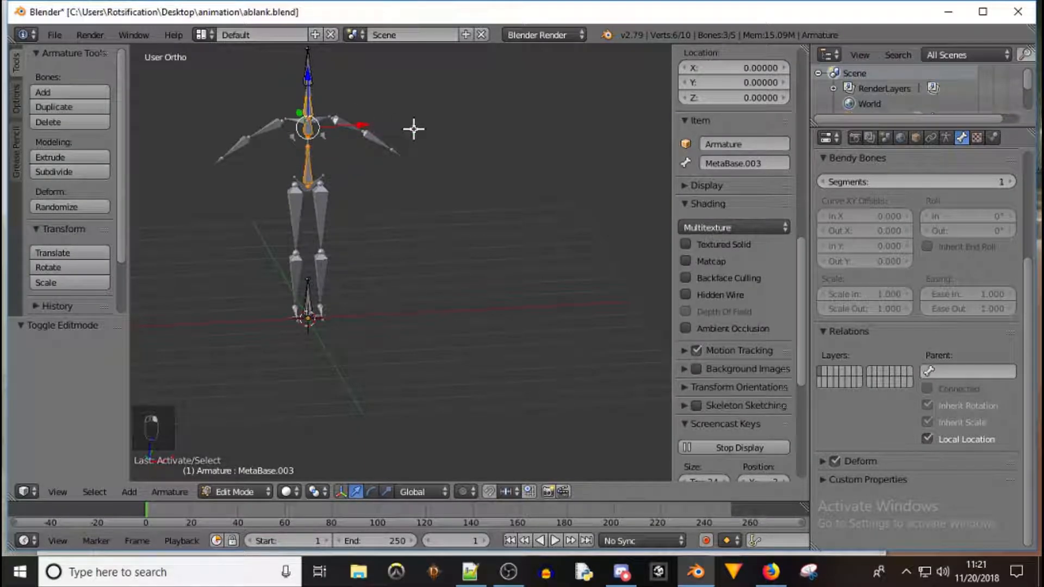
key("s")
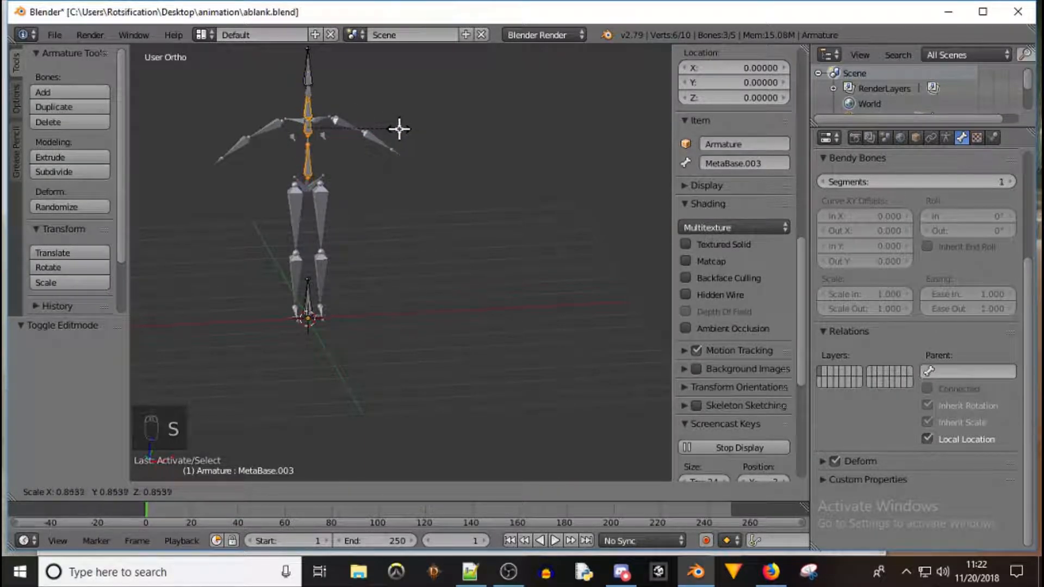
left_click(375, 131)
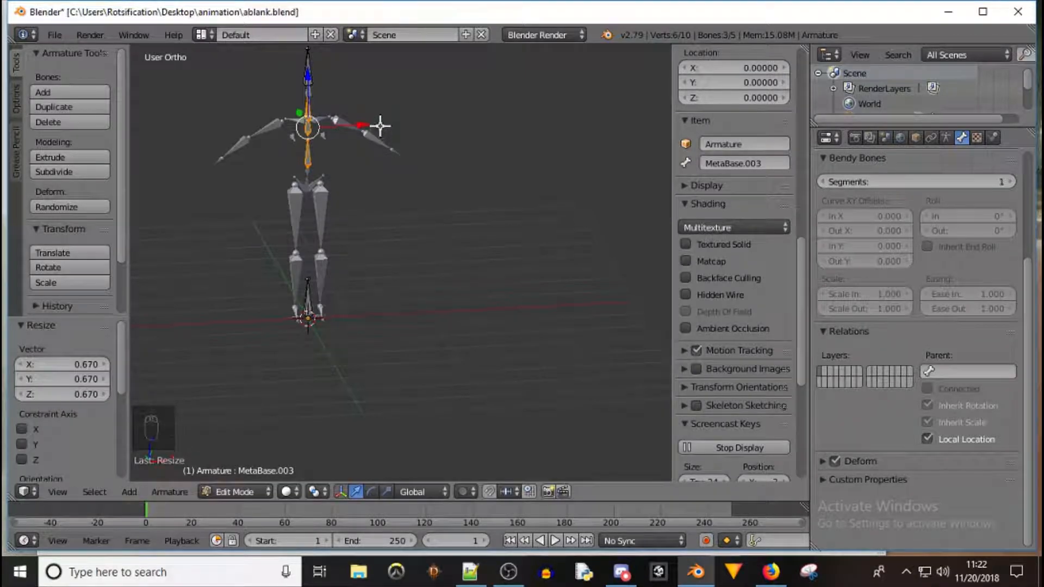
Scale the head bone down to about 0.59 and return to object mode
right_click(310, 73)
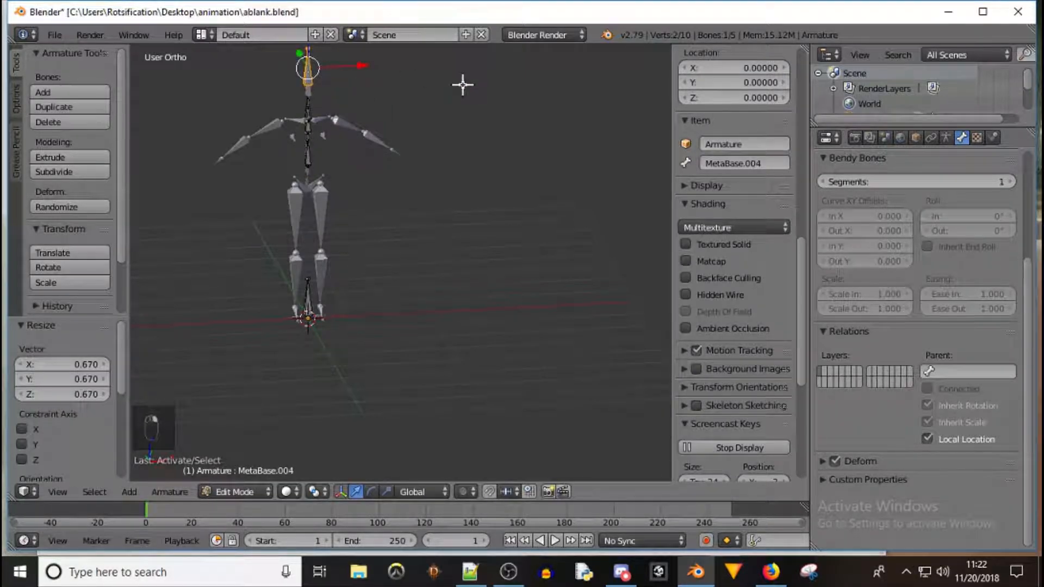
key("s")
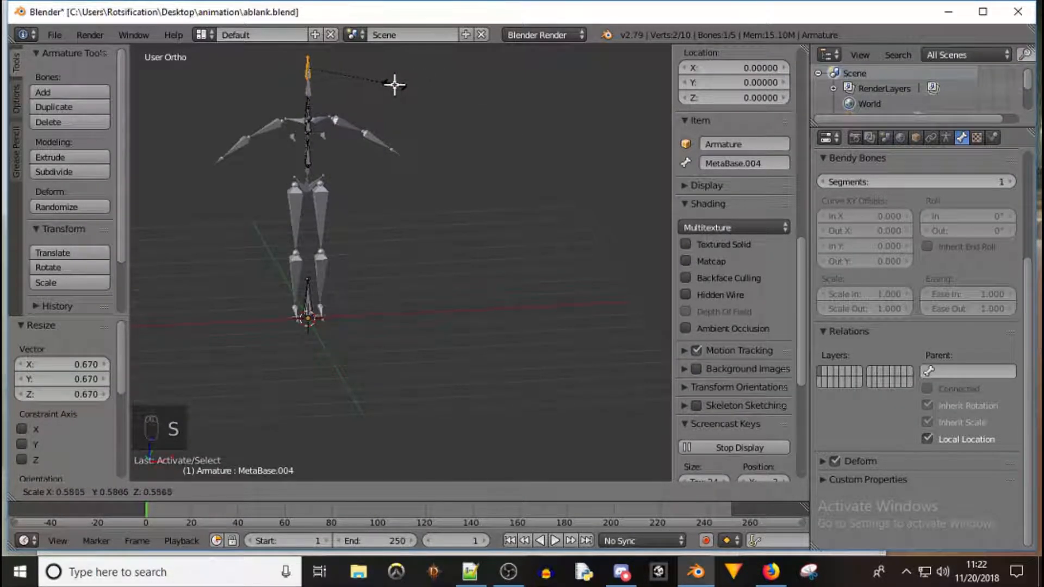
left_click(391, 84)
key("Tab")
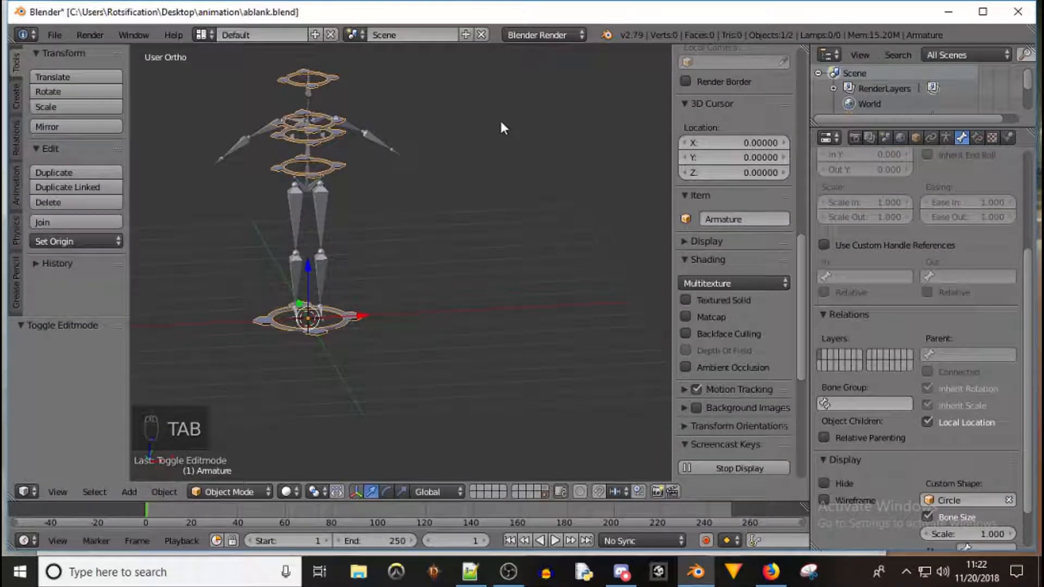
Switch between scene layers to check where the ring shape and the rig sit
mouse_move(455, 163)
middle_mouse_down()
mouse_move(410, 217)
mouse_move(486, 197)
mouse_move(513, 152)
mouse_move(571, 146)
mouse_move(466, 146)
mouse_move(440, 159)
middle_mouse_up()
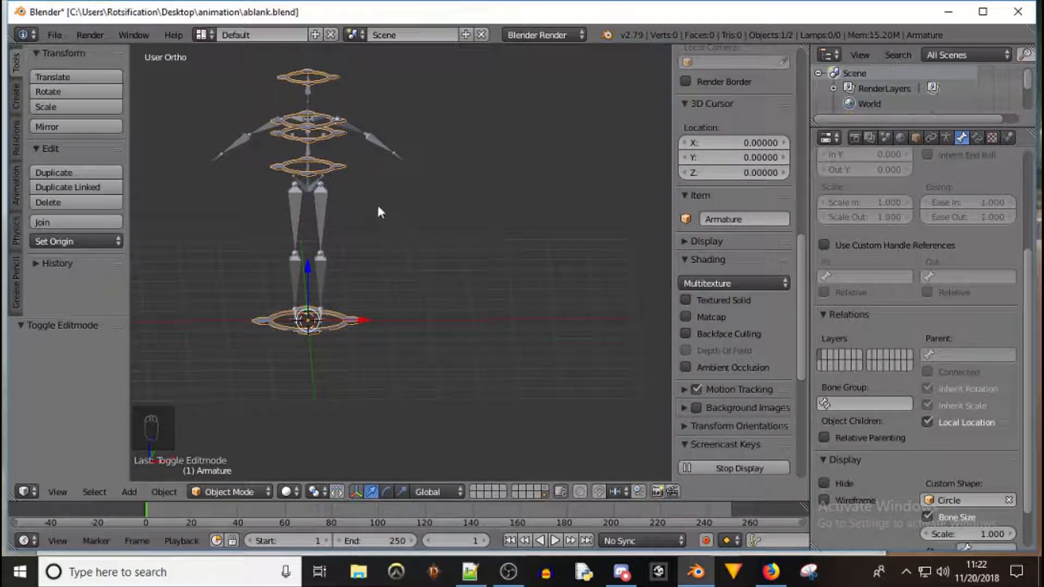
right_click(339, 165)
key("Tab")
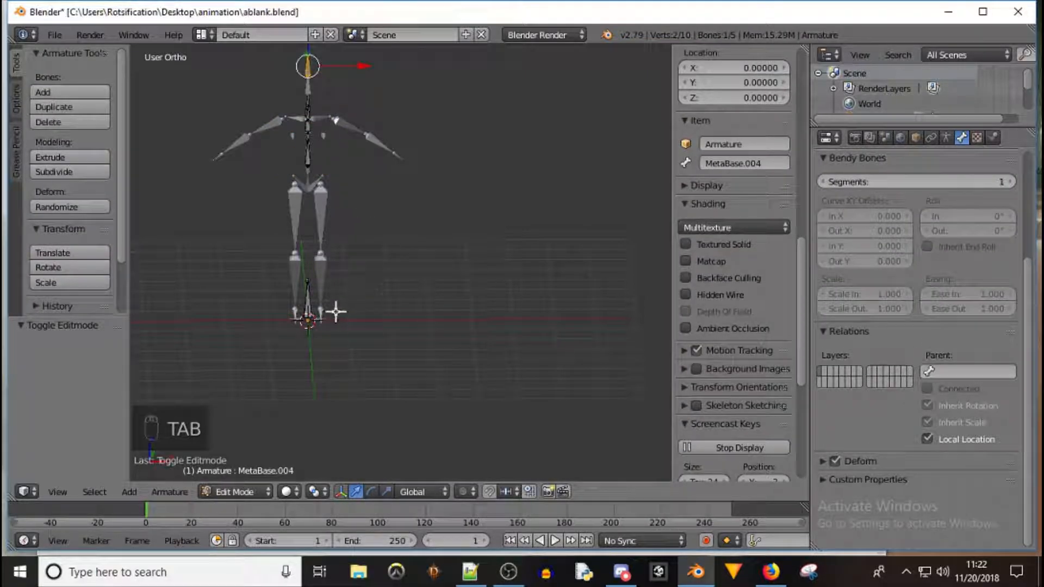
key("Tab")
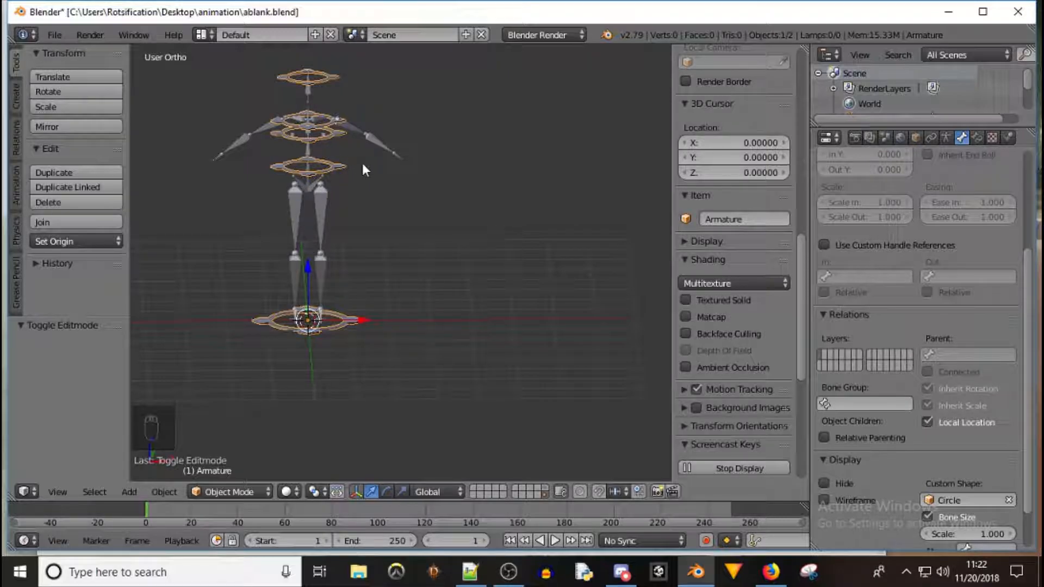
left_click(547, 485)
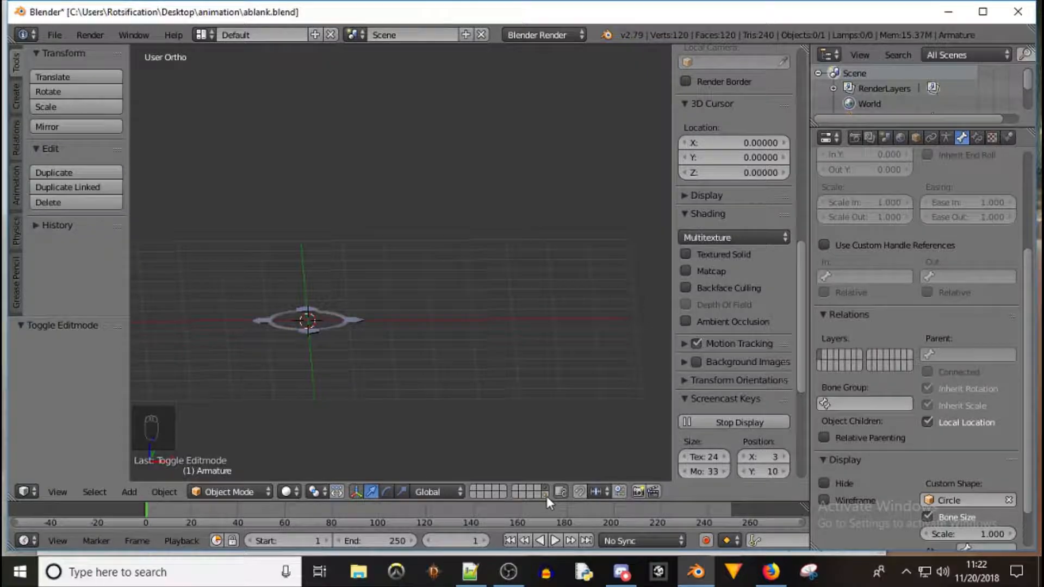
left_click(546, 495)
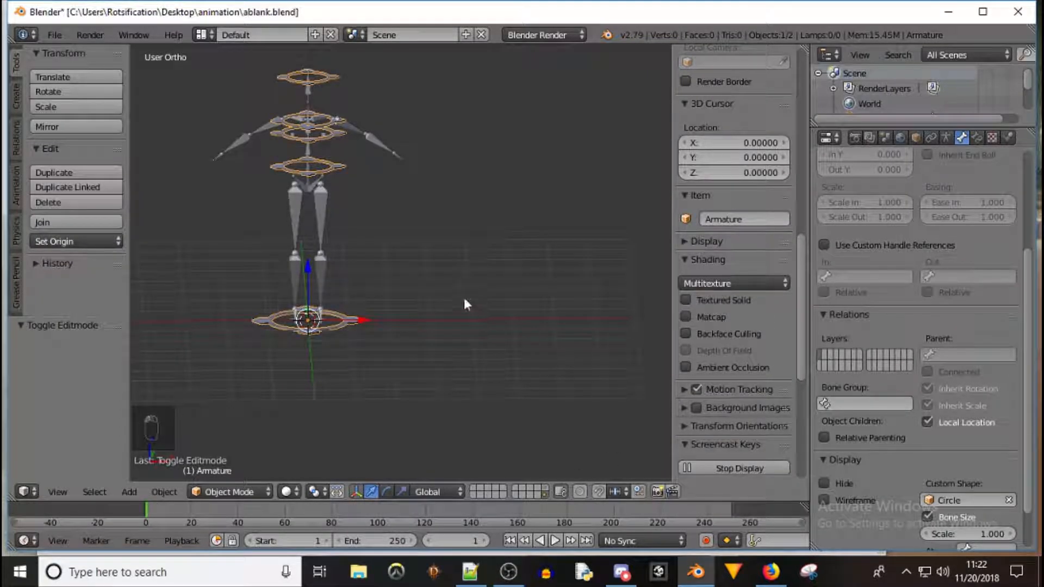
Move the ring-shaped armature to the last scene layer and view that layer
right_click(334, 169)
key("m")
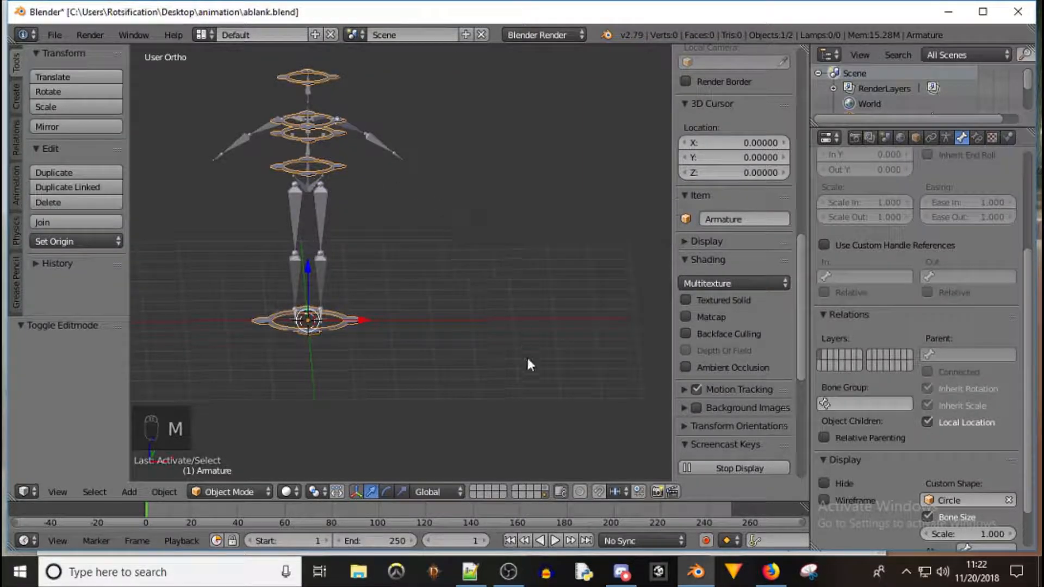
key("m")
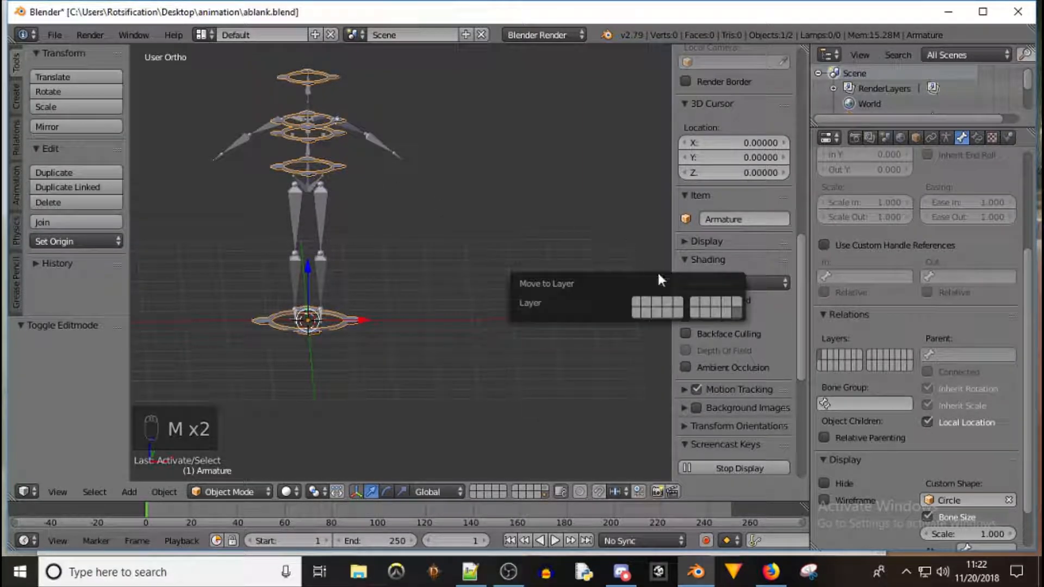
left_click(735, 302)
left_click(543, 488)
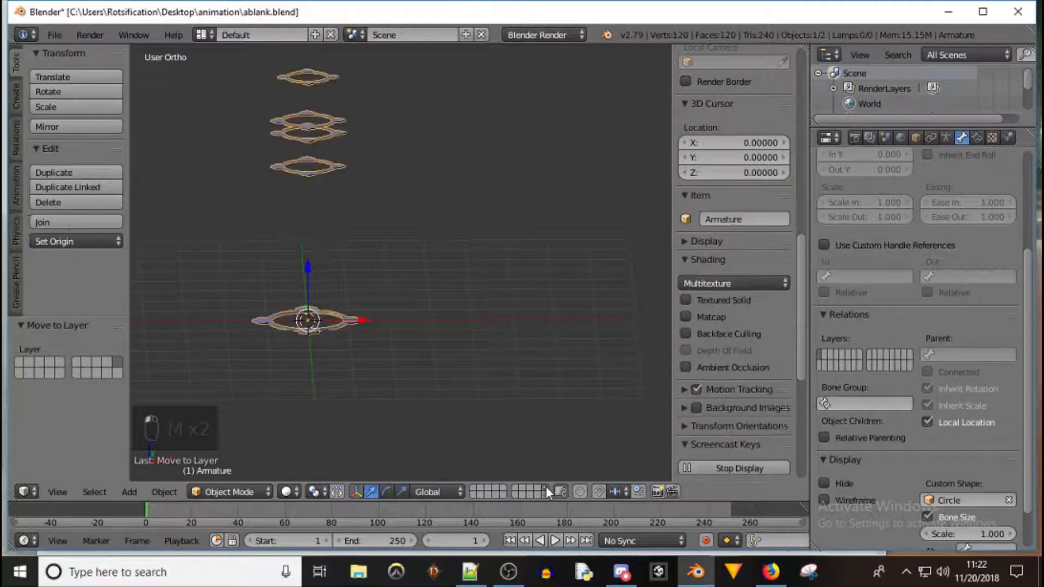
Display the meta-rig's layer together with the armature's layer
middle_click_drag(416, 220, 407, 272)
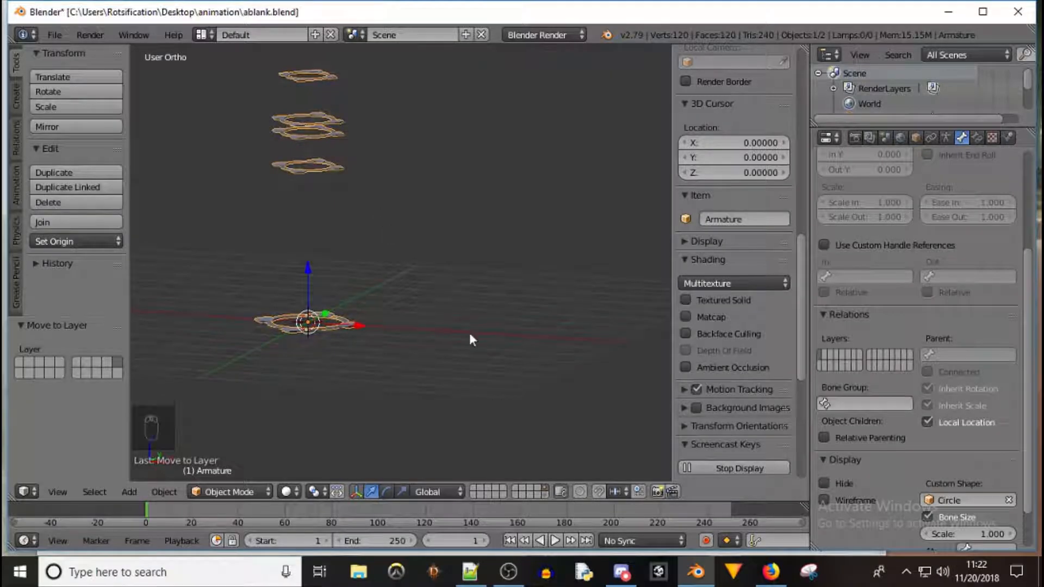
left_click(546, 496)
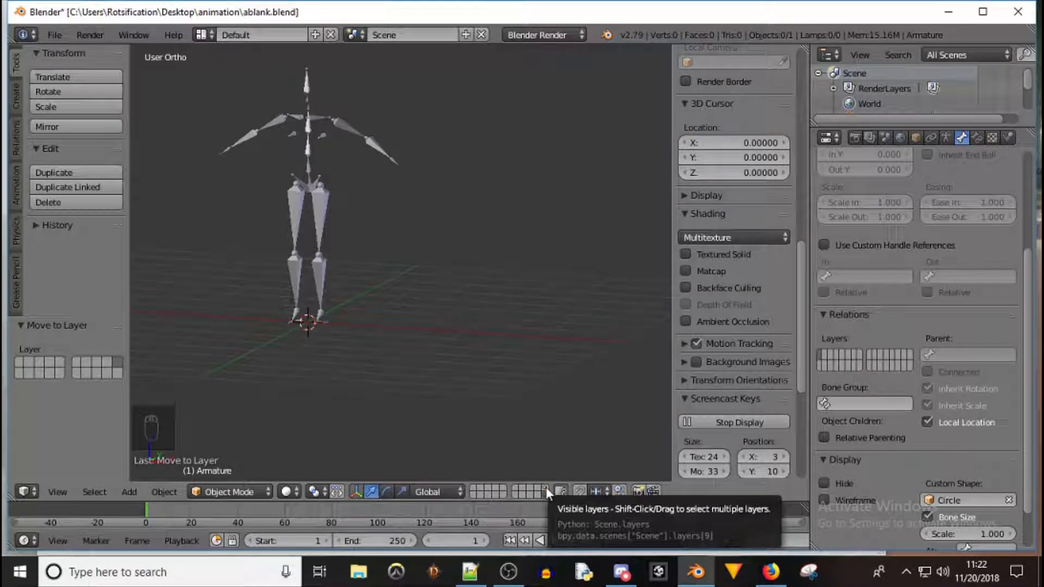
left_click(546, 487)
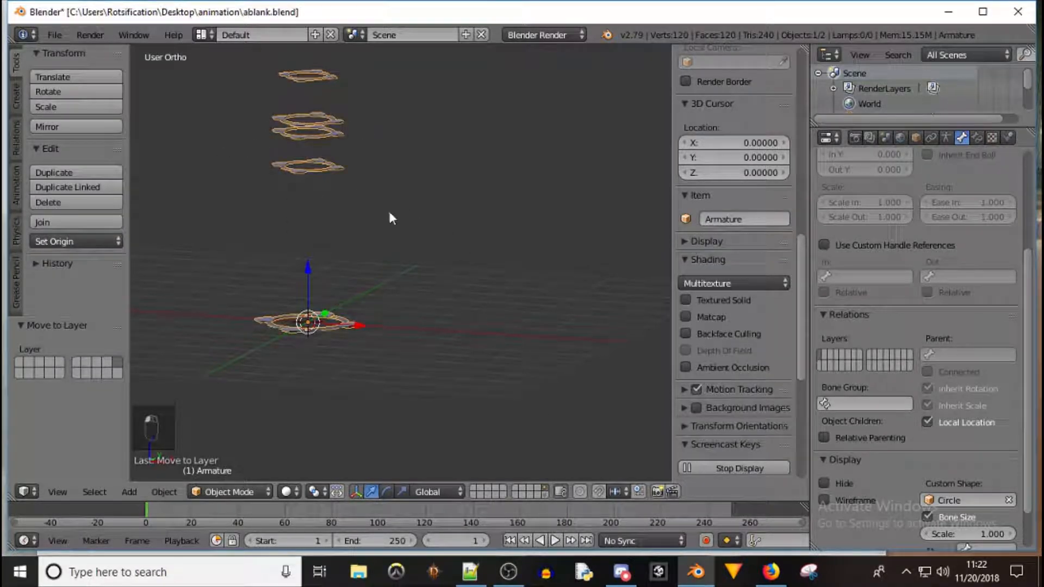
right_click(326, 81)
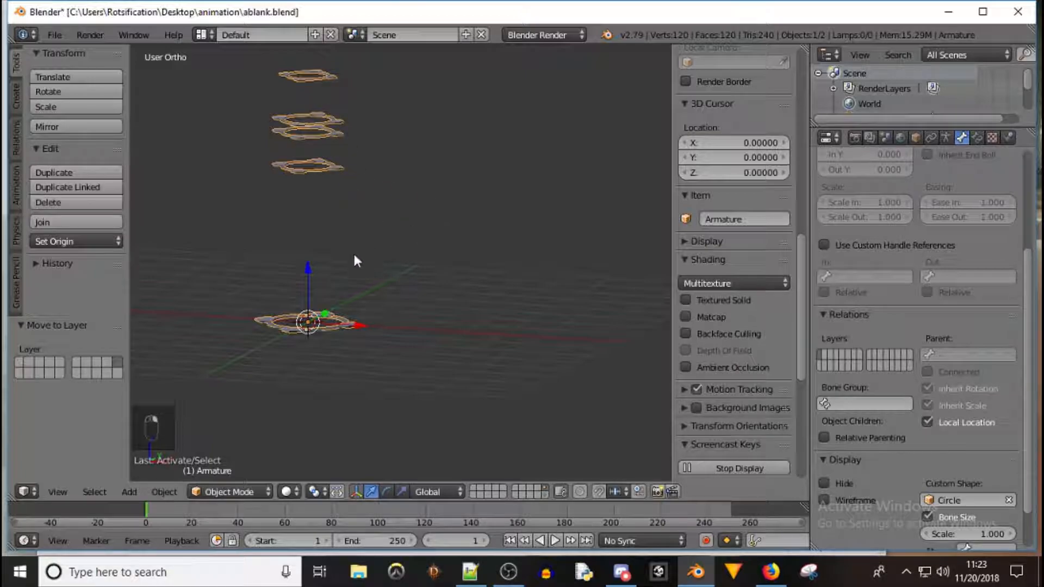
left_click(546, 495, "shift")
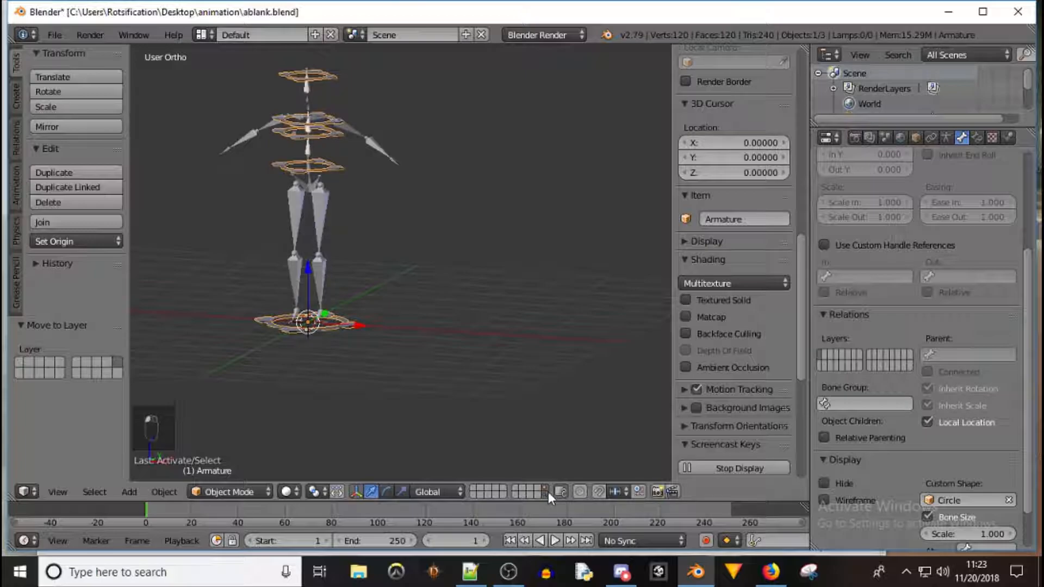
In edit mode, select the four upper bones and then the base bone, and parent them to it with Keep Offset
middle_click_drag(284, 220, 334, 178)
key("Tab")
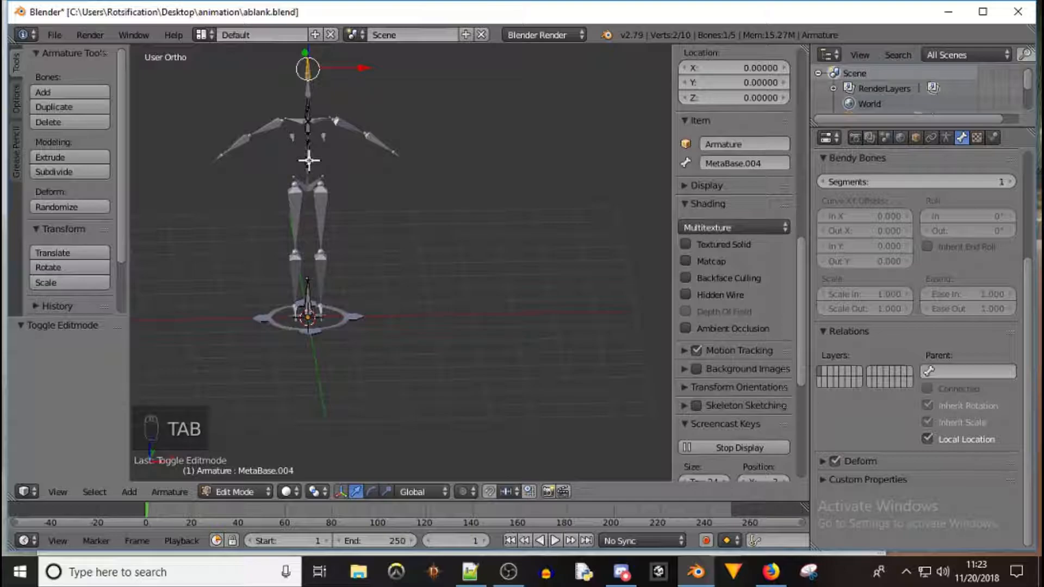
mouse_move(305, 156)
middle_mouse_down()
mouse_move(387, 163)
mouse_move(310, 158)
middle_mouse_up()
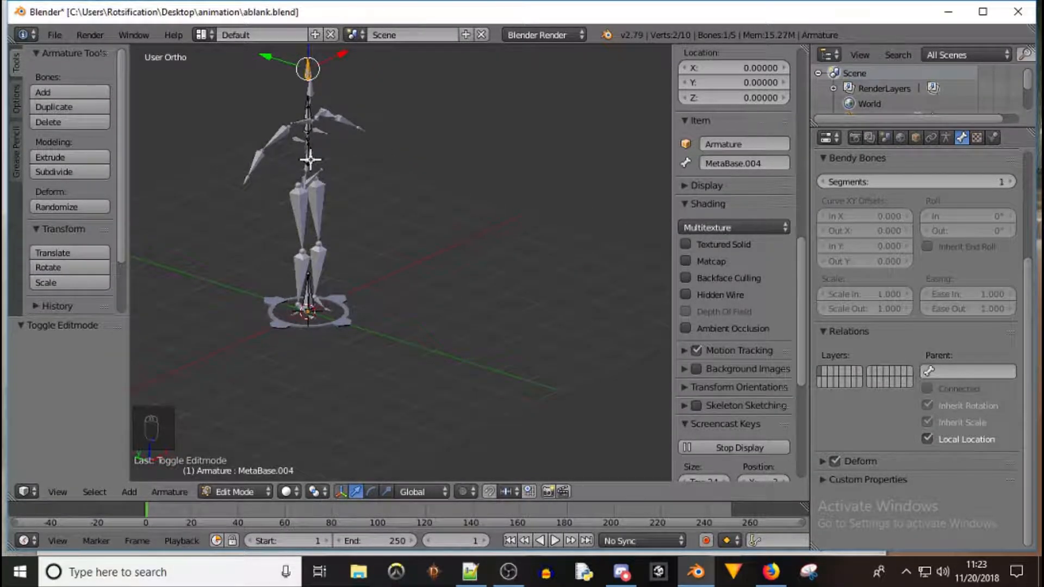
right_click(310, 159)
right_click(311, 127, "shift")
right_click(308, 115, "shift")
right_click(305, 72, "shift")
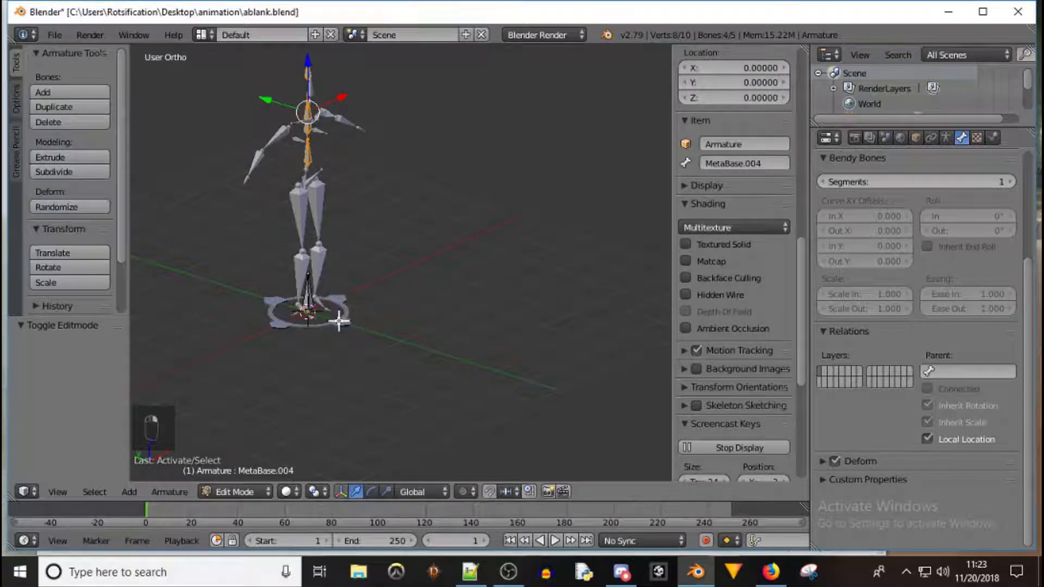
middle_click_drag(426, 249, 340, 245)
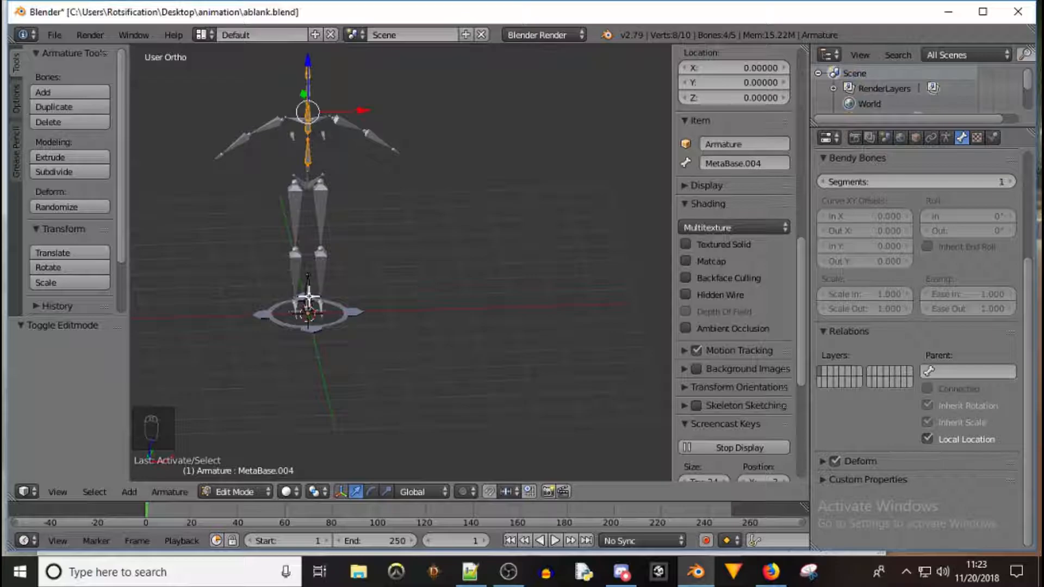
right_click(308, 298)
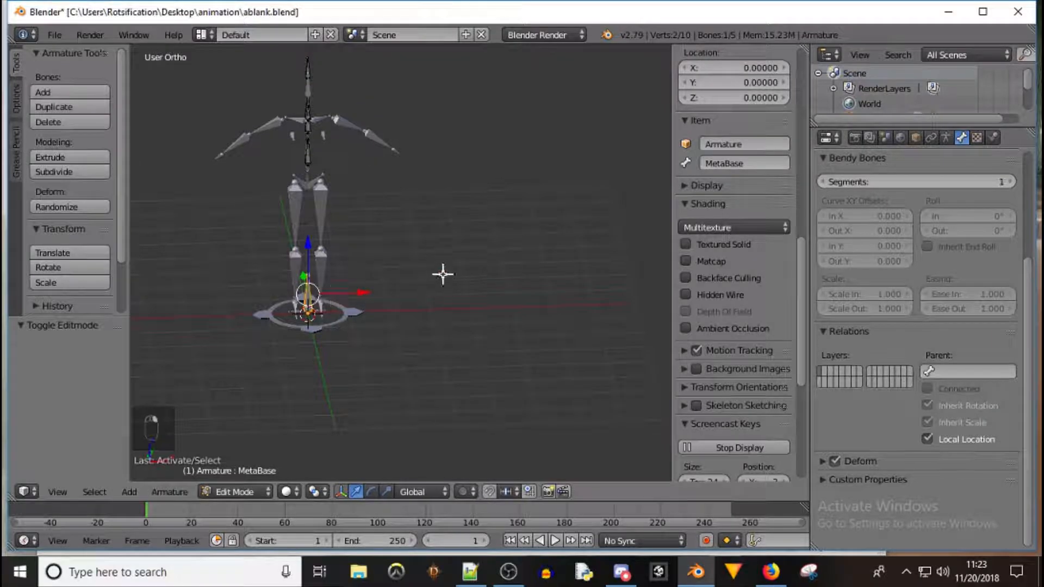
right_click(309, 156, "shift")
right_click(308, 127, "shift")
right_click(308, 111, "shift")
middle_click_drag(277, 130, 309, 125)
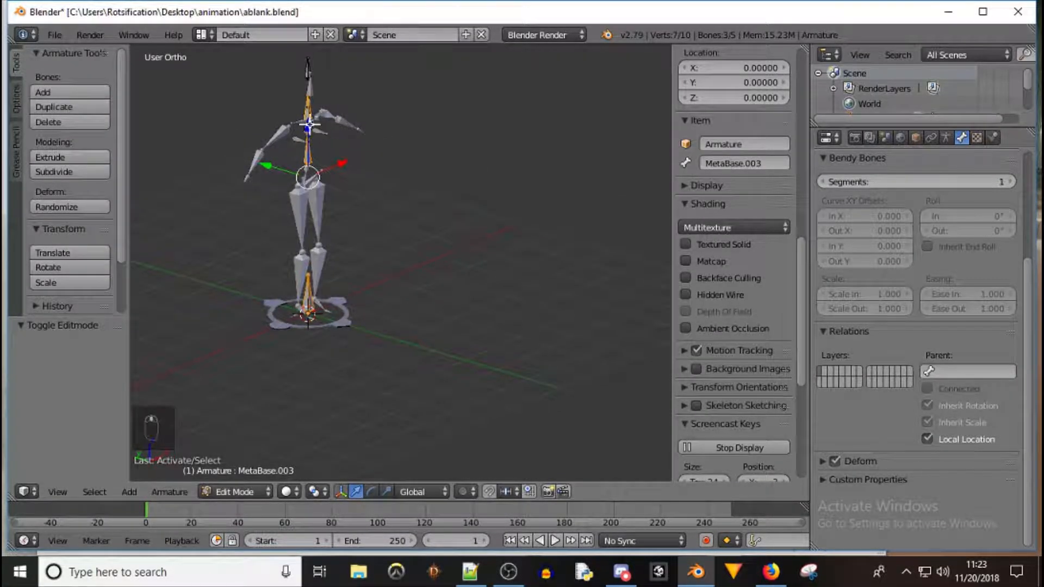
right_click(307, 71, "shift")
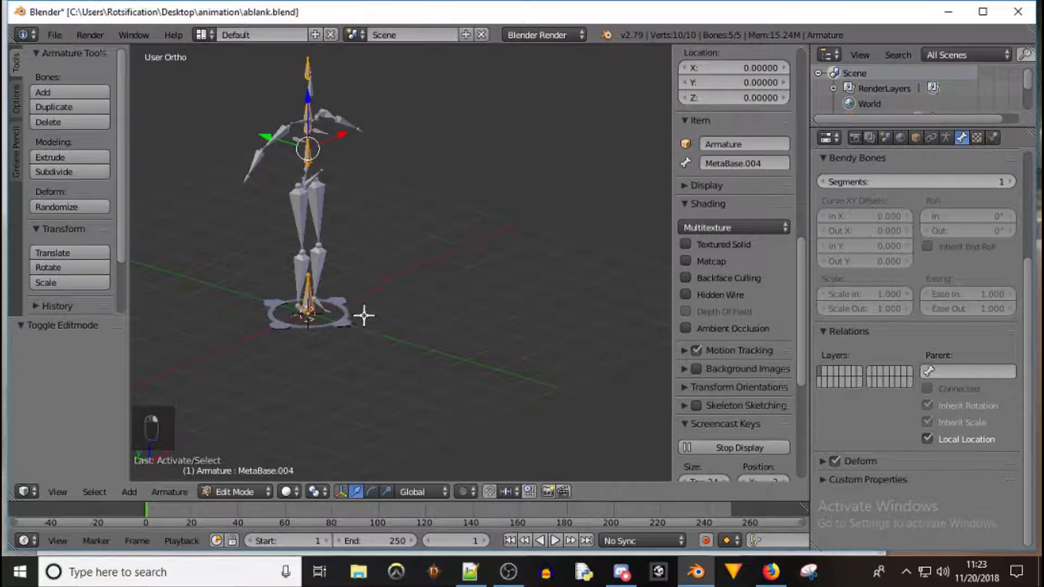
right_click(309, 300, "shift")
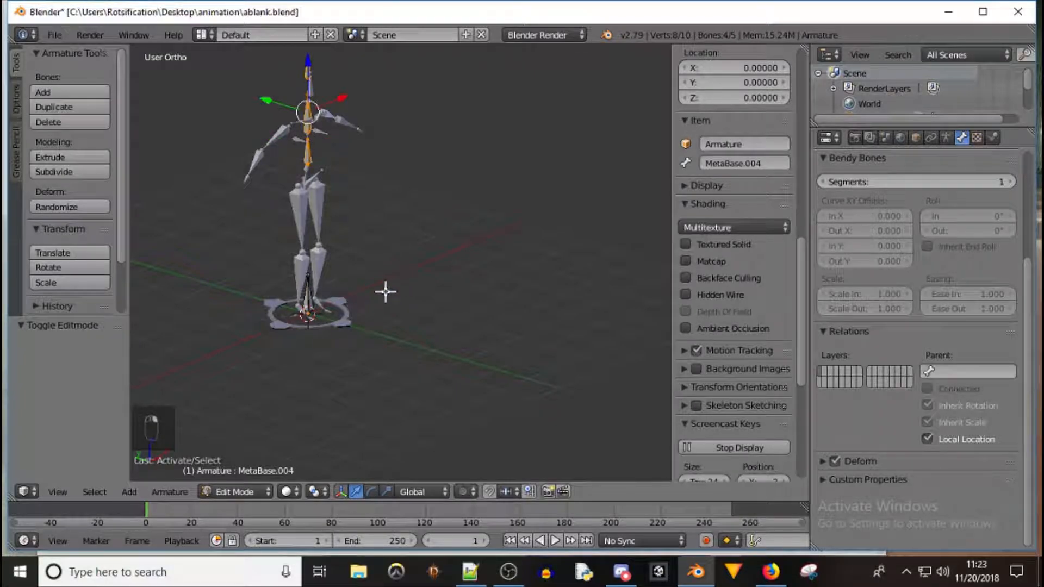
right_click(308, 297, "shift")
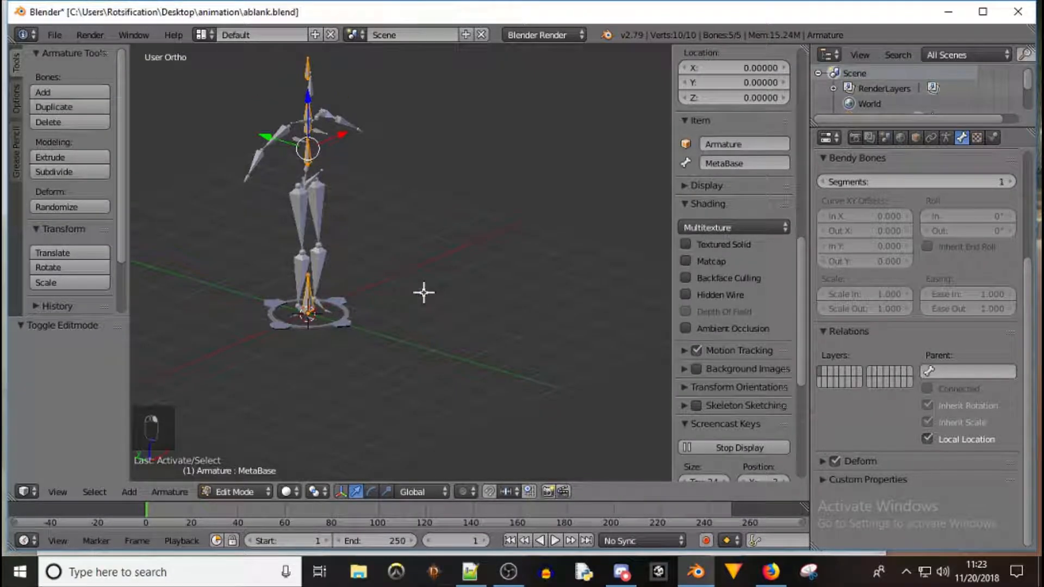
key("ctrl+p")
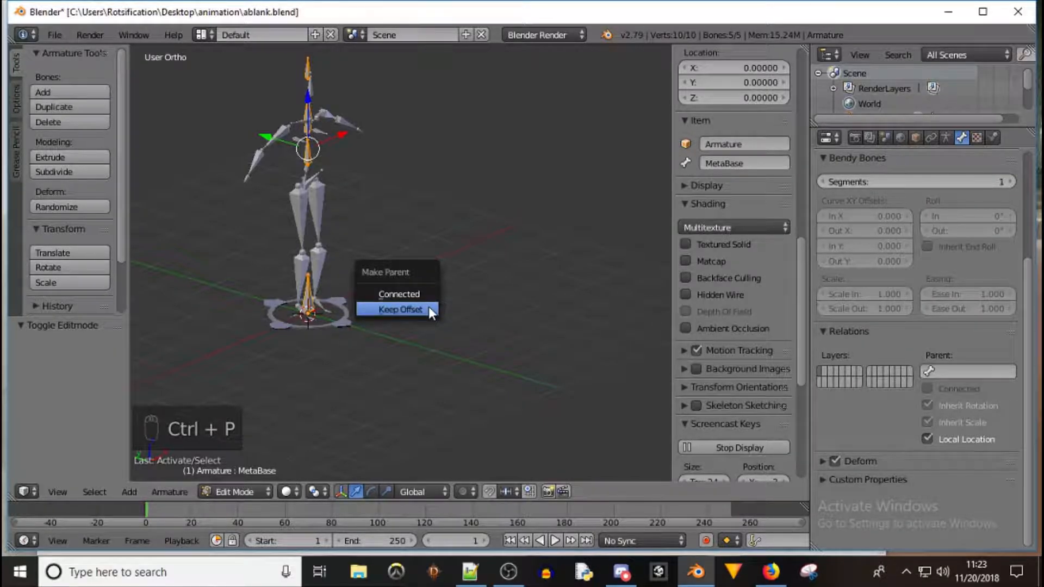
left_click(428, 309)
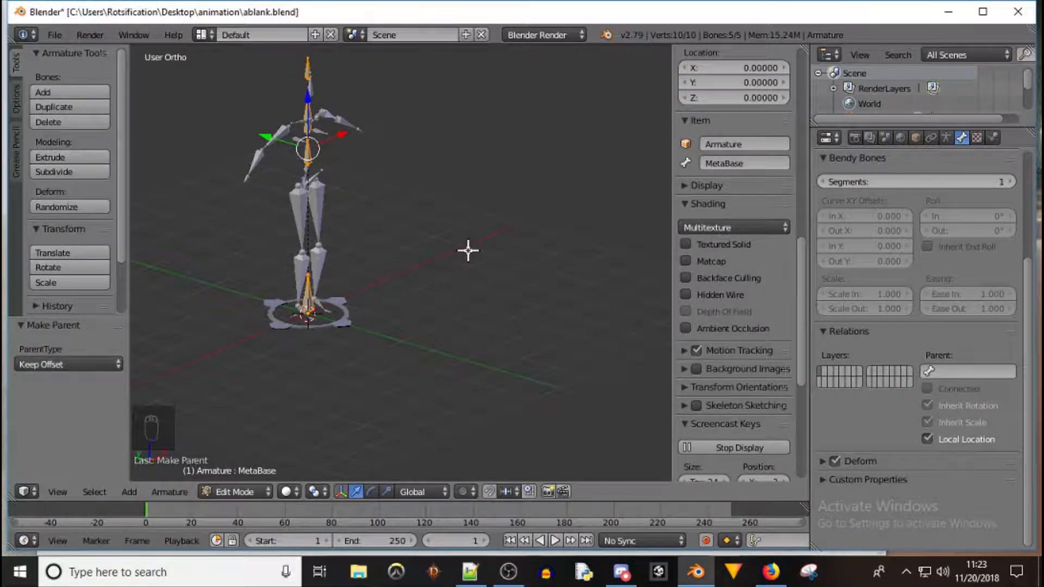
Return to object mode and delete the original Circle mesh object at the origin
key("Tab")
middle_click_drag(447, 233, 364, 241)
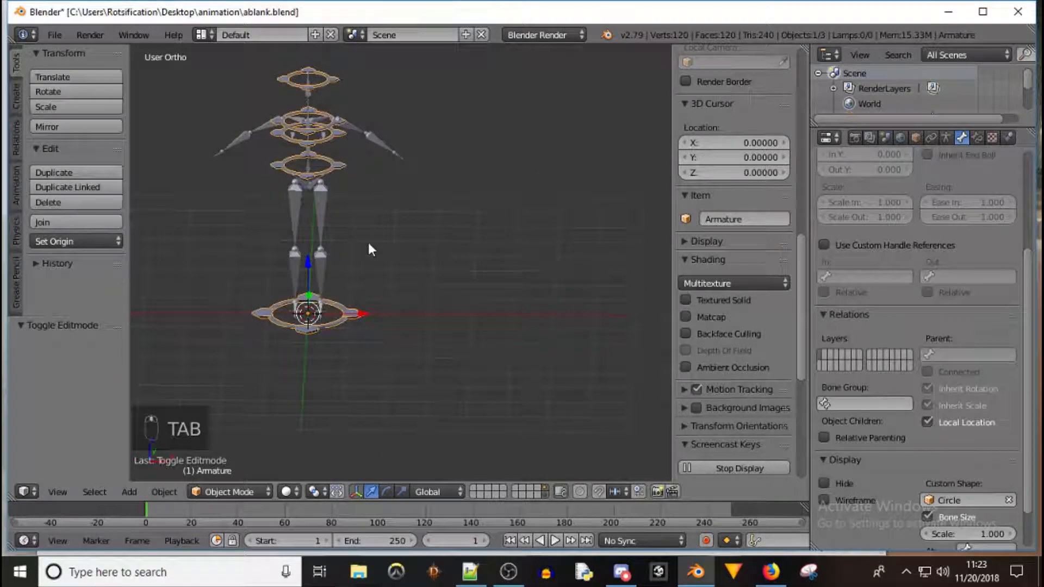
right_click(347, 311)
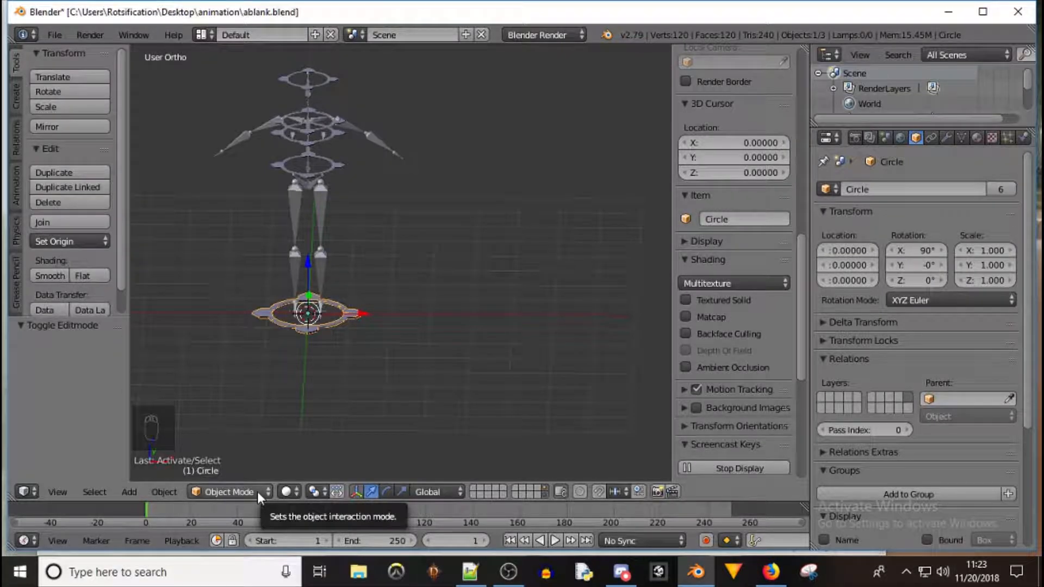
left_click(547, 495, "shift")
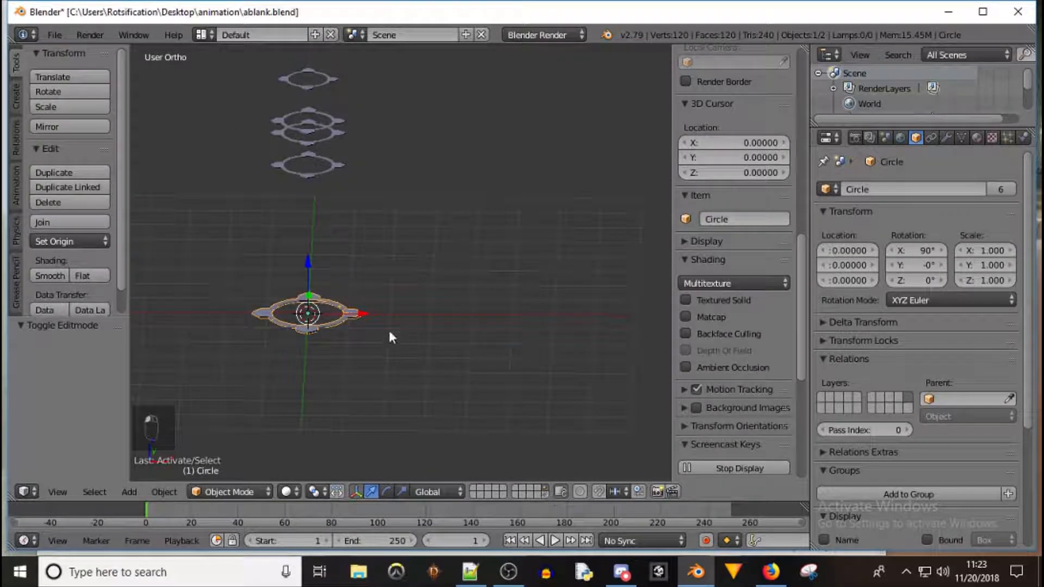
right_click(330, 324)
right_click(340, 322)
right_click(340, 325)
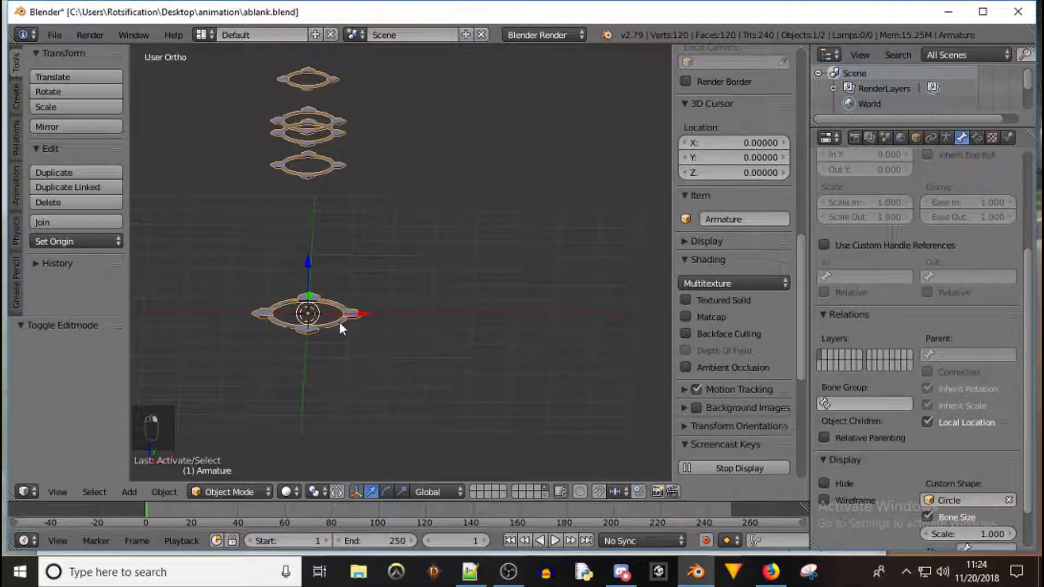
right_click(341, 324)
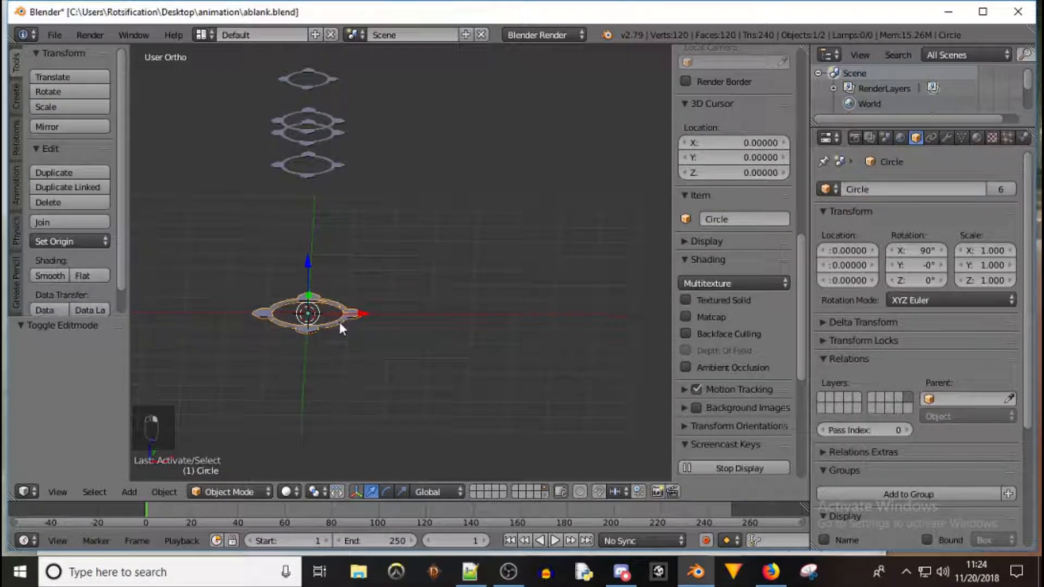
key("x")
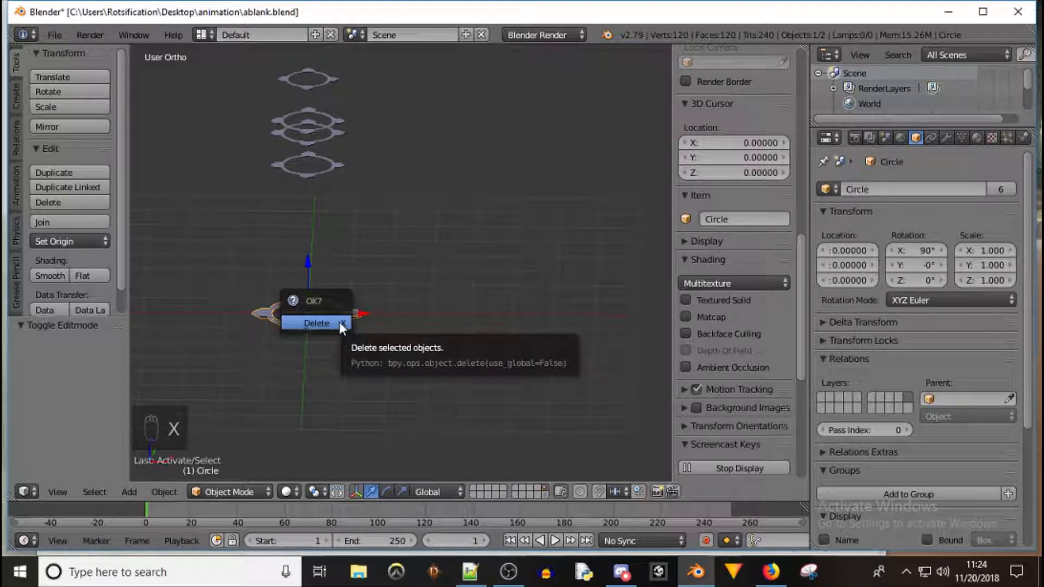
left_click(340, 323)
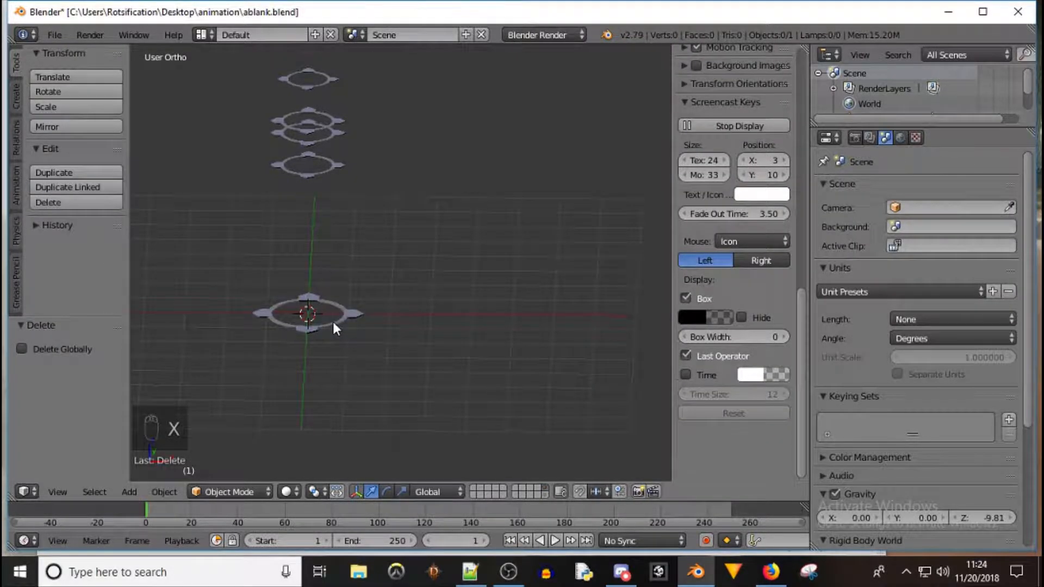
right_click(334, 323)
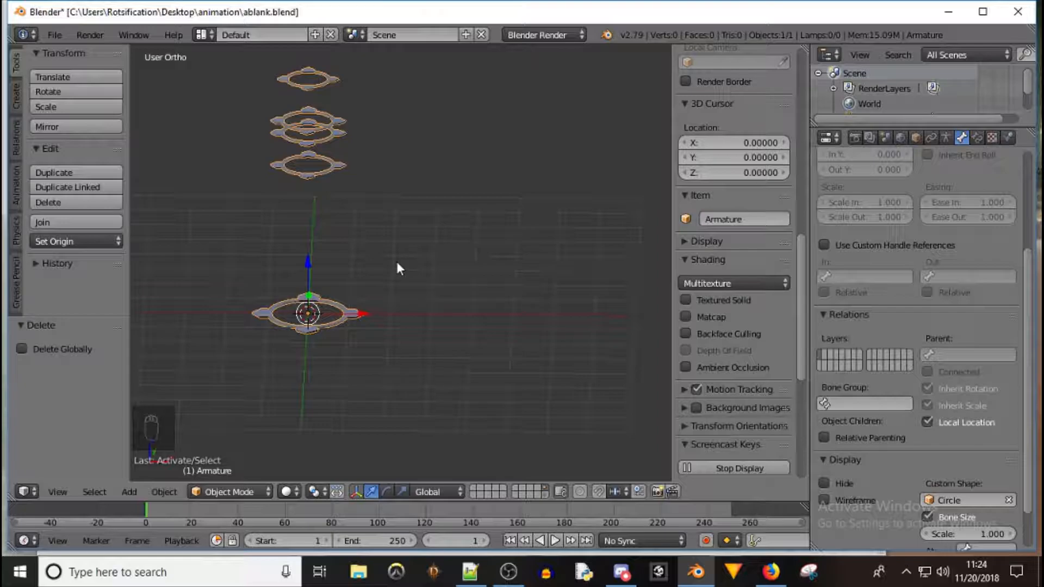
Switch the ring armature to Pose Mode and try moving the base bone along Y, cancelling each move
left_click(229, 491)
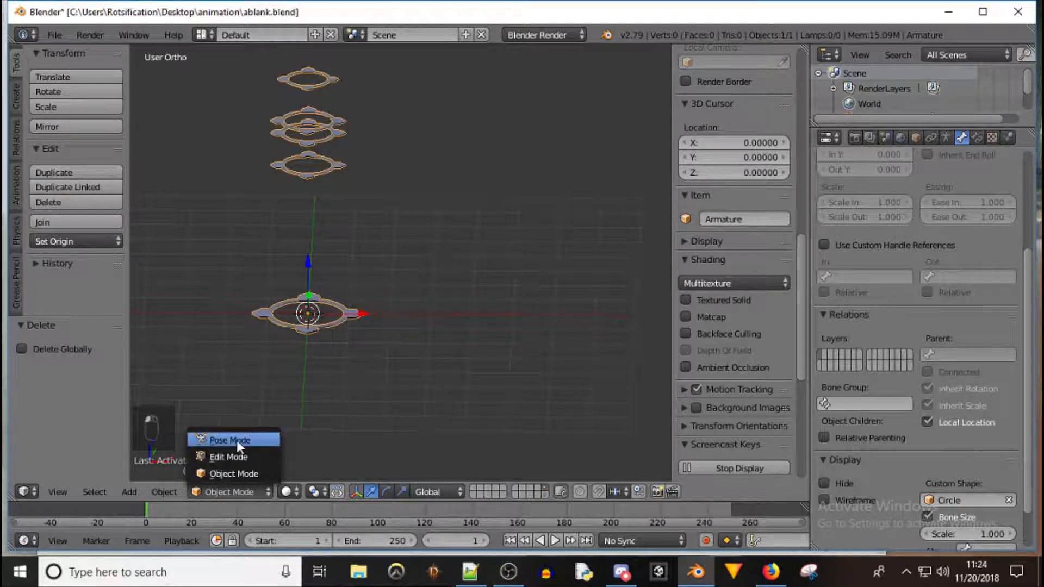
left_click(237, 440)
key("g")
key("y")
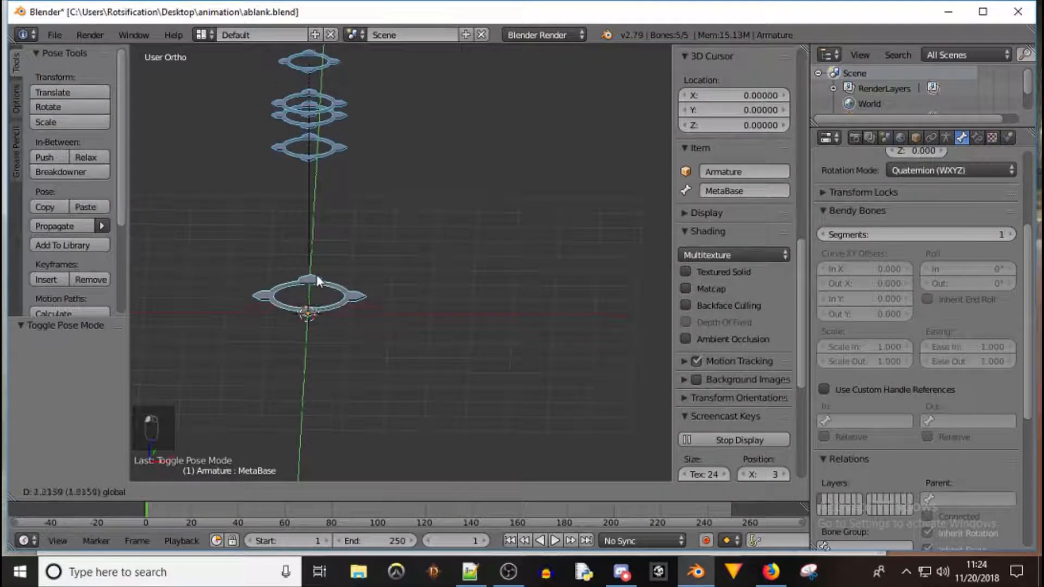
left_click_drag(325, 279, 321, 299)
right_click(322, 298)
left_click_drag(307, 262, 319, 234)
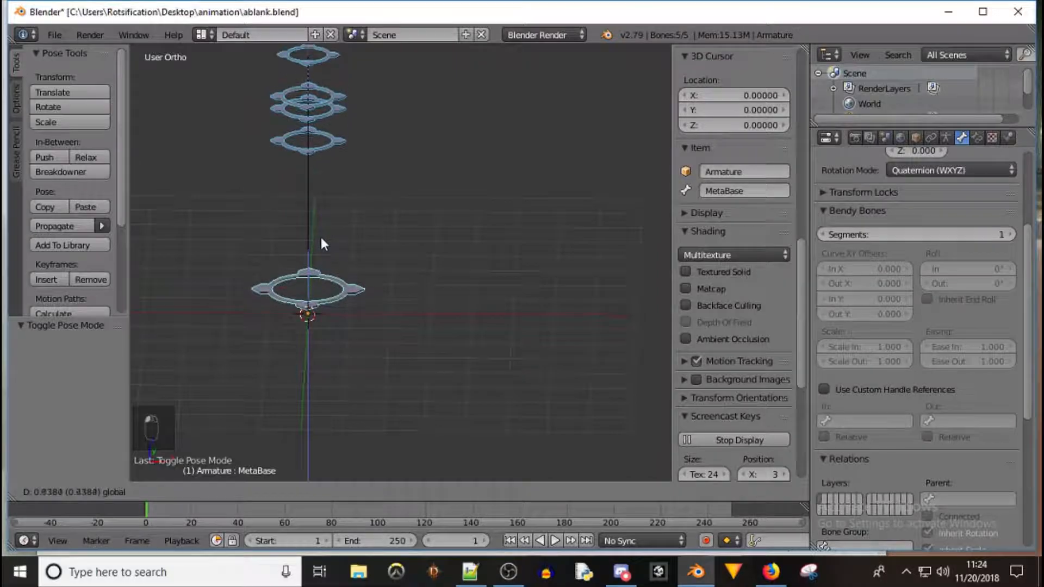
right_click(319, 233)
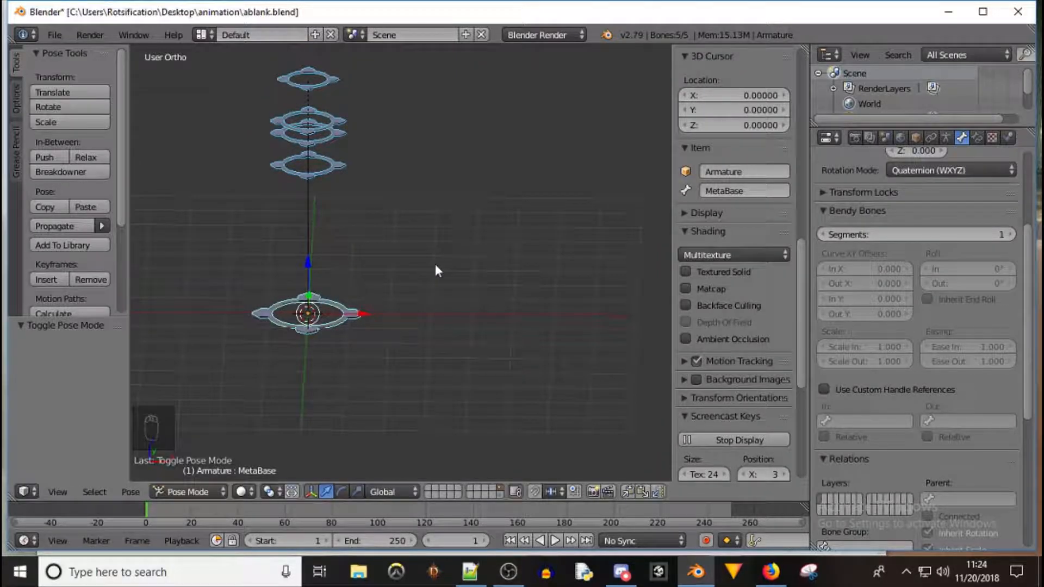
Show the meta-rig's layer alongside the ring armature, select the base ring bone, and return to Pose Mode
left_click(500, 495, "shift")
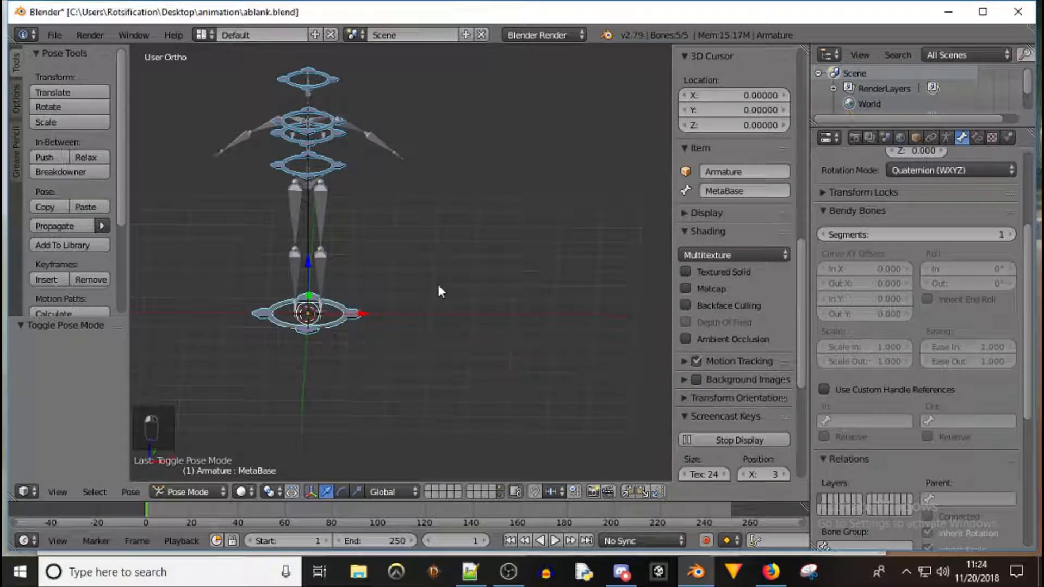
right_click(338, 322)
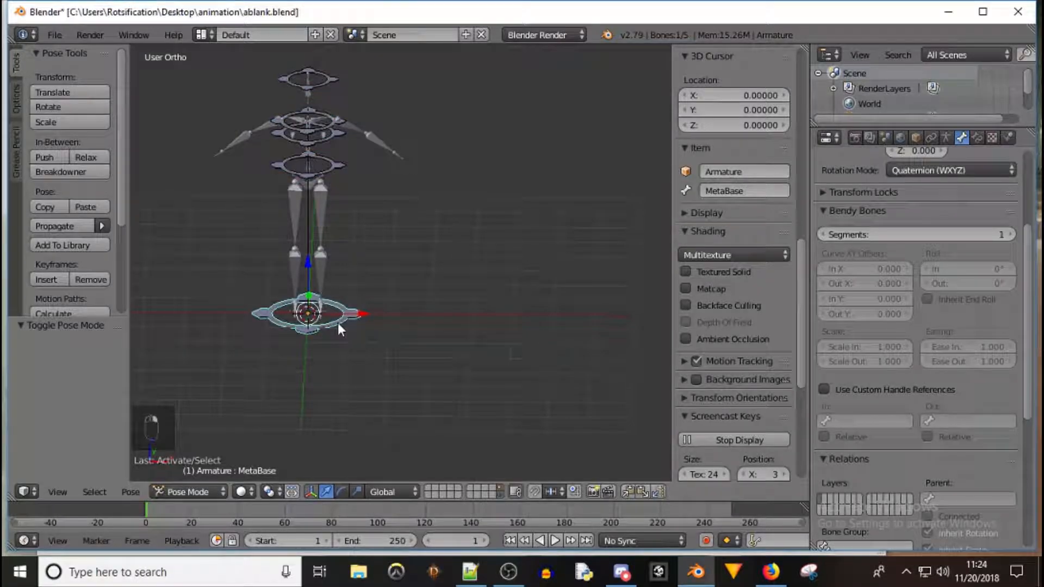
left_click(216, 487)
left_click(182, 472)
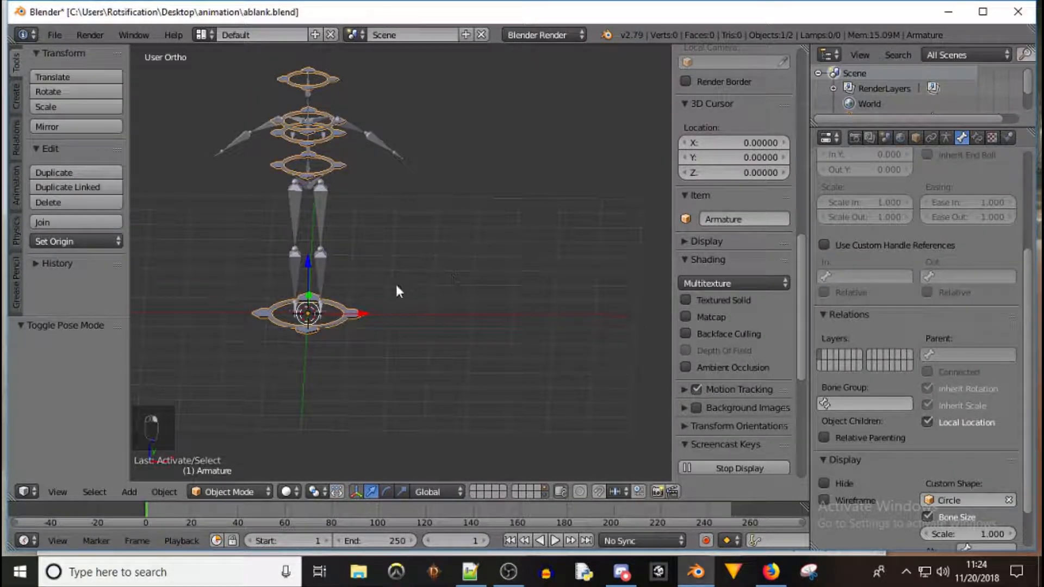
key("Tab")
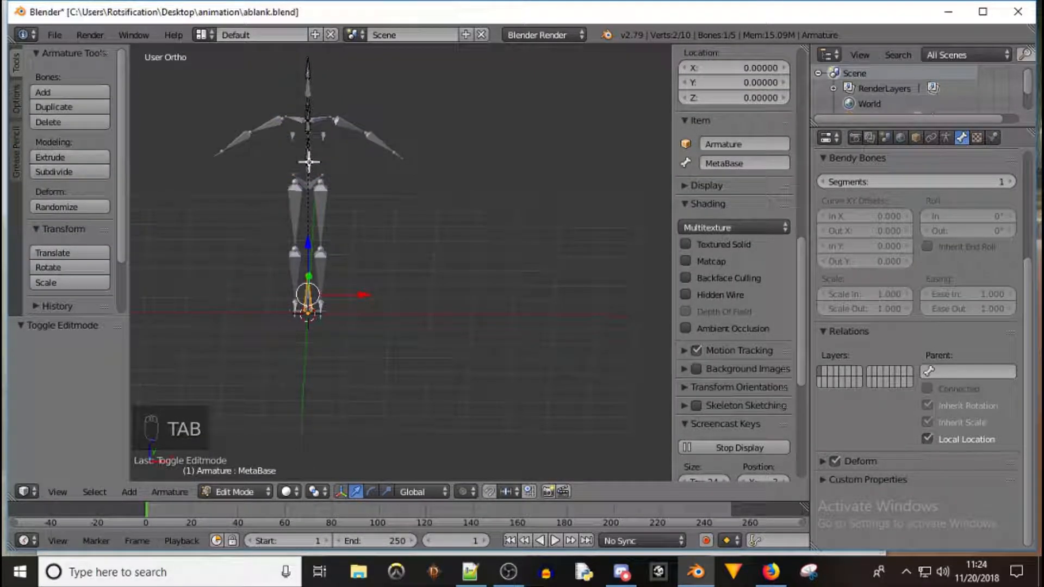
scroll(318, 187, "up", 2)
scroll(318, 188, "up", 1)
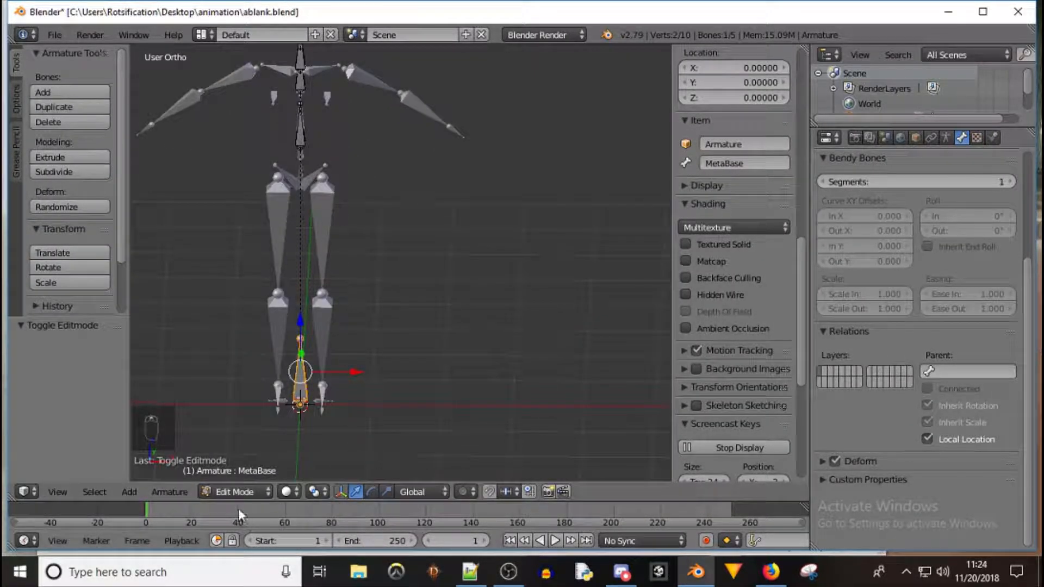
left_click(242, 492)
left_click(255, 439)
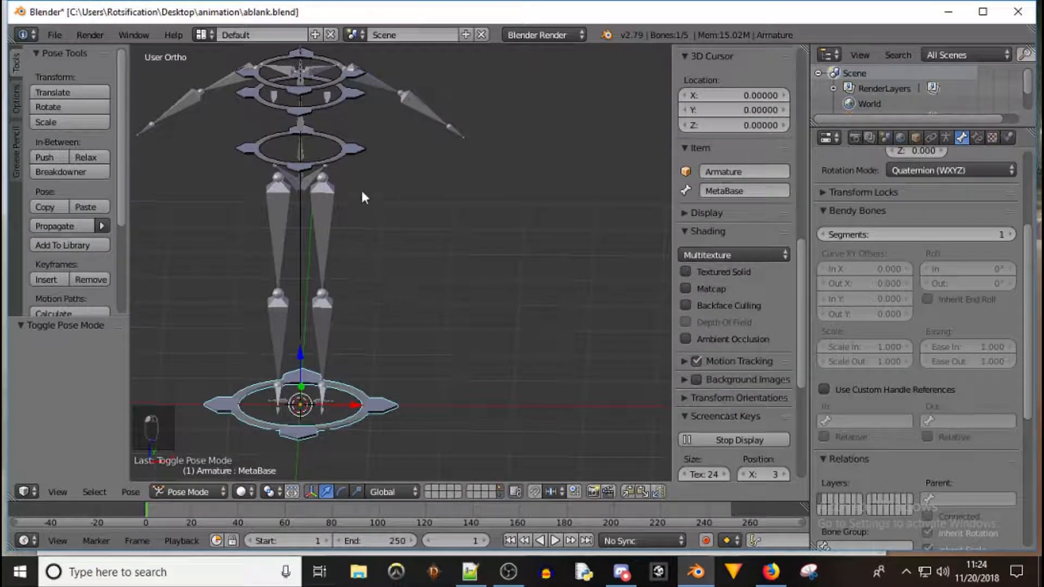
Select the meta-rig object and enter its Pose Mode
key("ctrl+Tab")
right_click(300, 150)
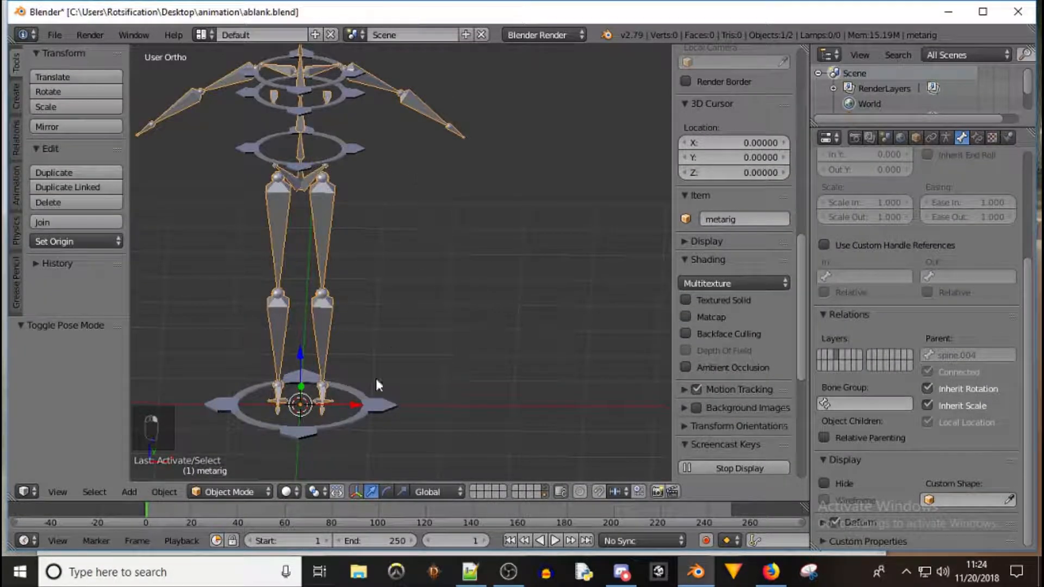
left_click(240, 491)
left_click(250, 436)
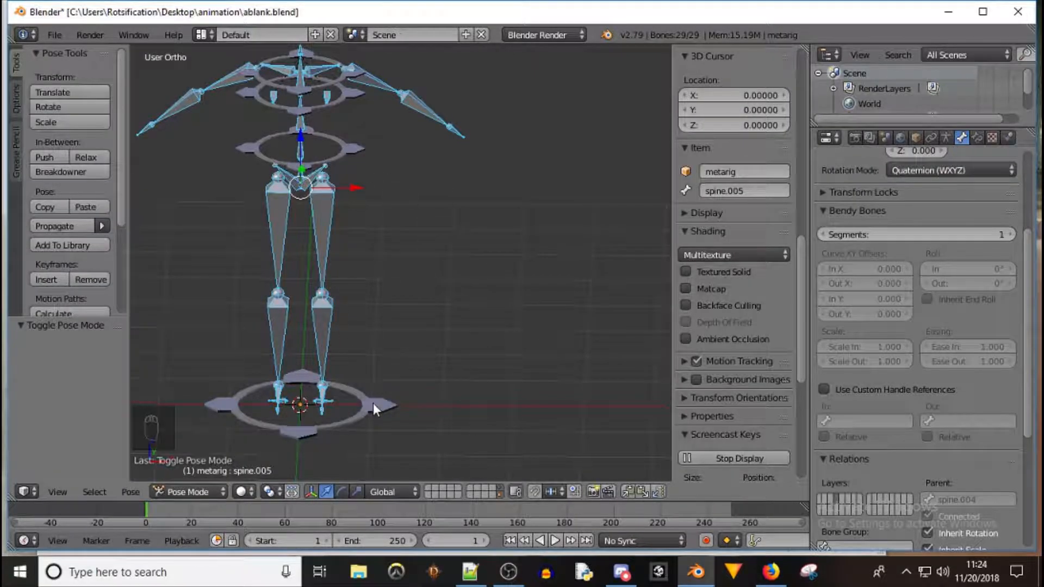
Select the meta-rig's spine bone and try moving it along Z, cancelling the move
right_click(302, 185)
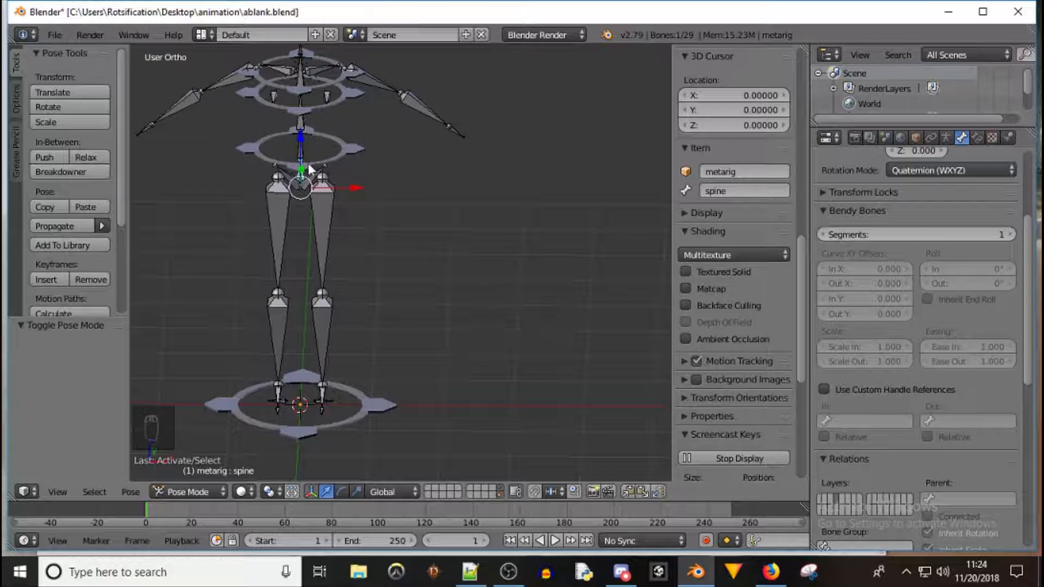
key("g")
key("z")
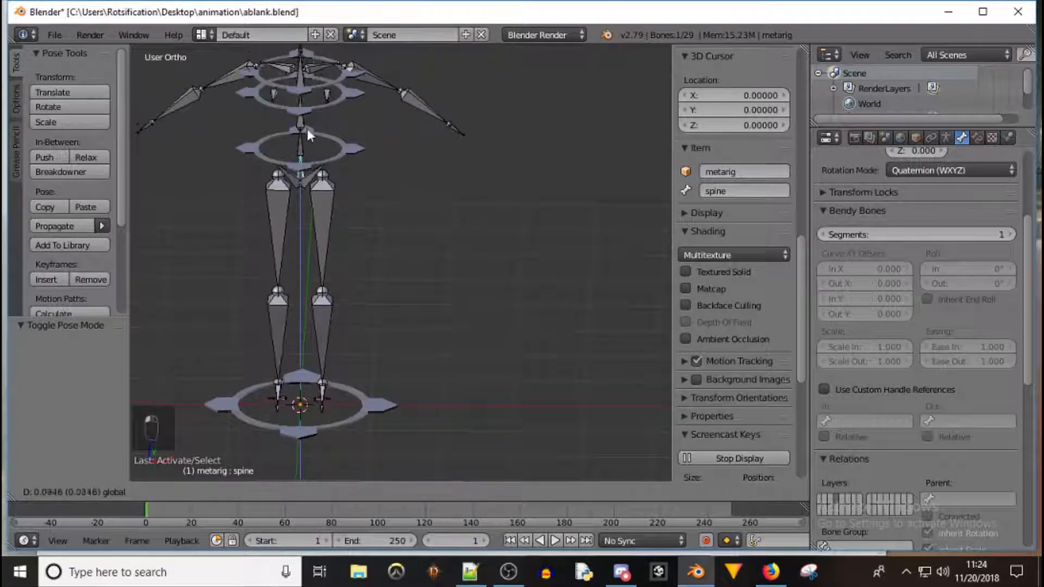
left_click_drag(308, 128, 311, 130)
right_click(311, 130)
left_click_drag(357, 187, 418, 179)
right_click(419, 179)
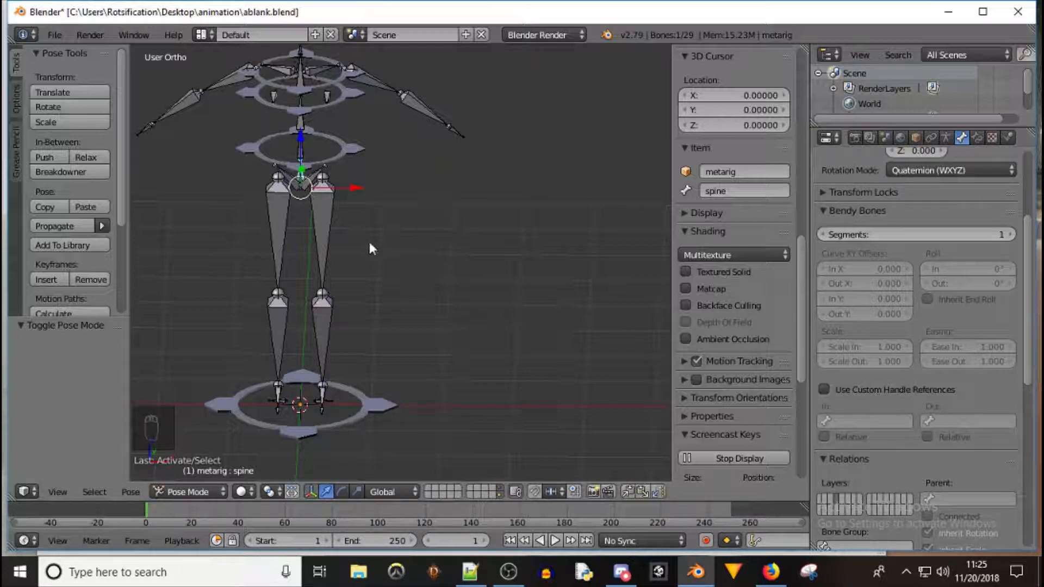
Add a Copy Location bone constraint to the spine targeting the Armature's MetaBase bone with Offset enabled
scroll(962, 201, "up", 5)
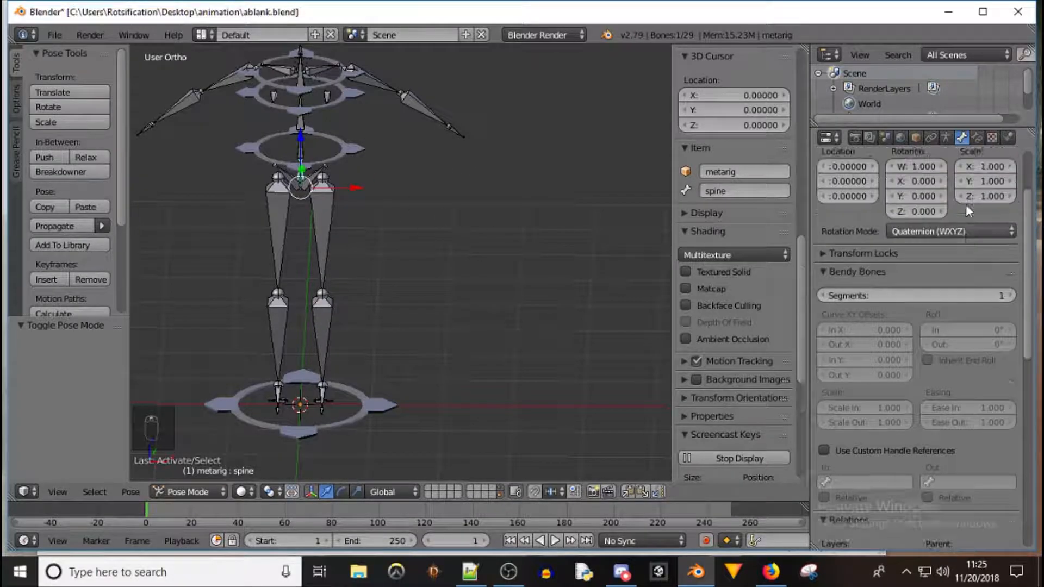
left_click(978, 138)
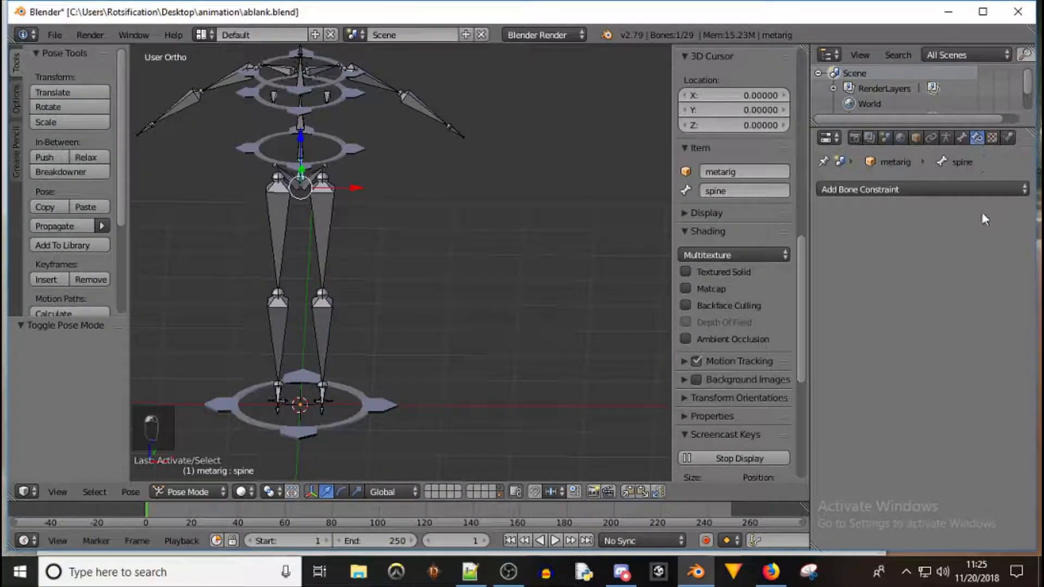
left_click(947, 189)
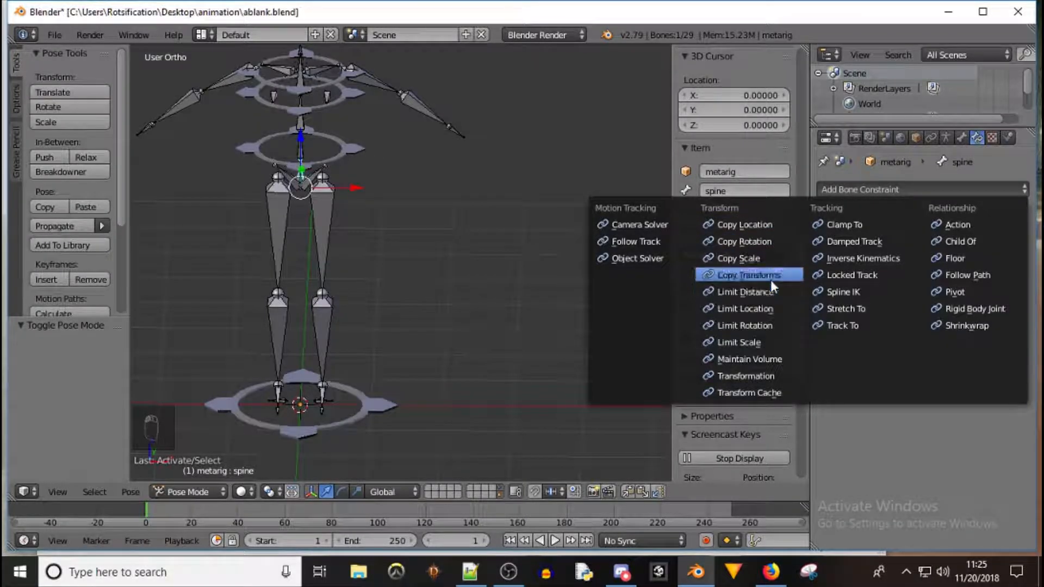
left_click(767, 223)
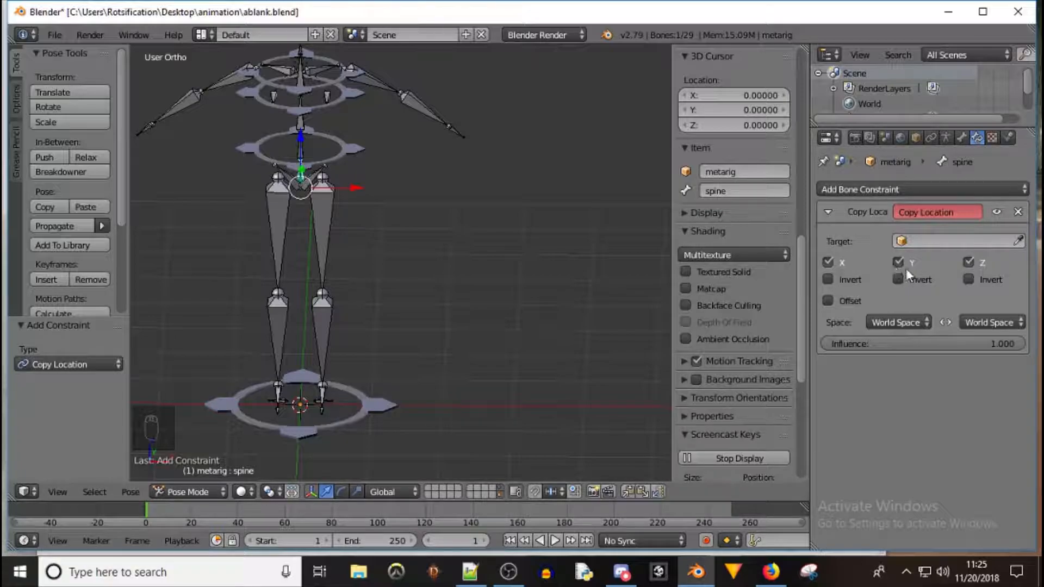
left_click(949, 240)
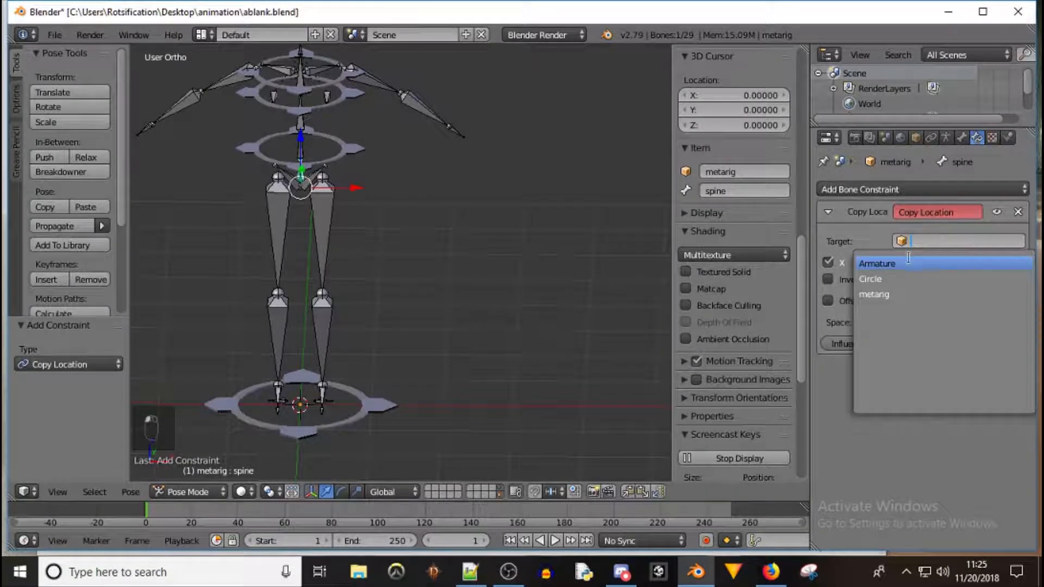
left_click(901, 264)
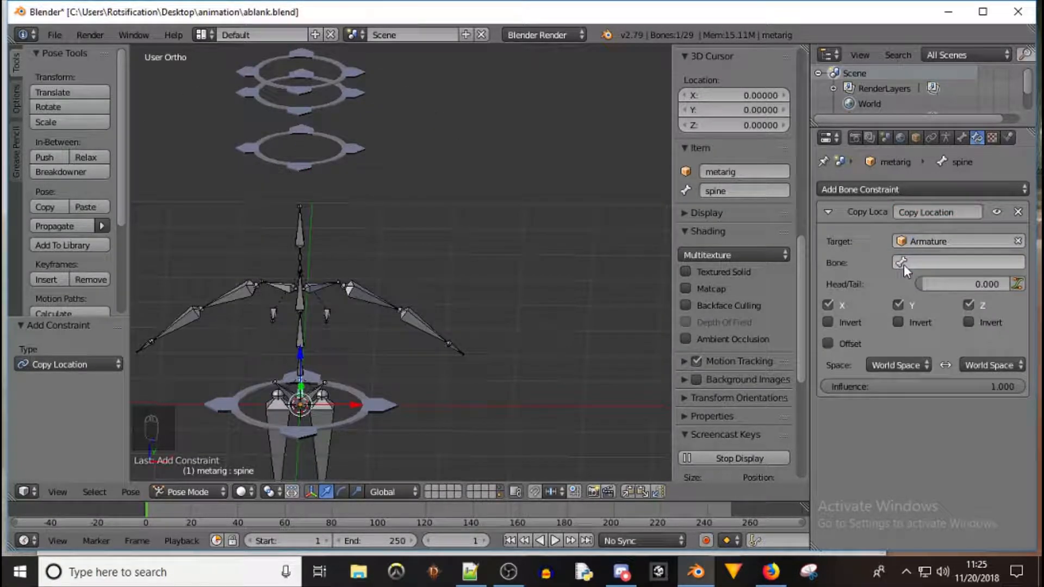
left_click(828, 344)
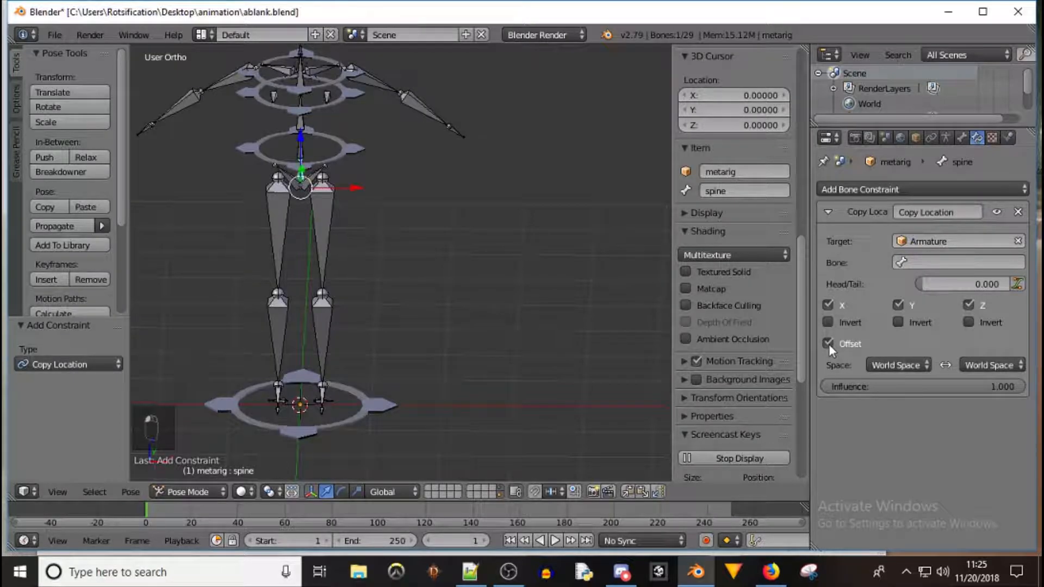
left_click(928, 262)
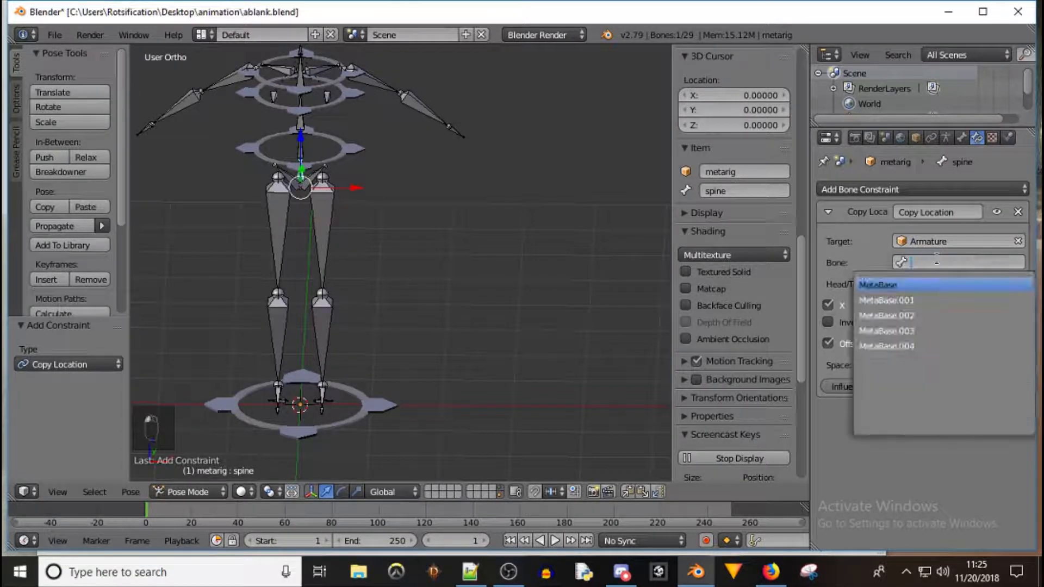
left_click(923, 284)
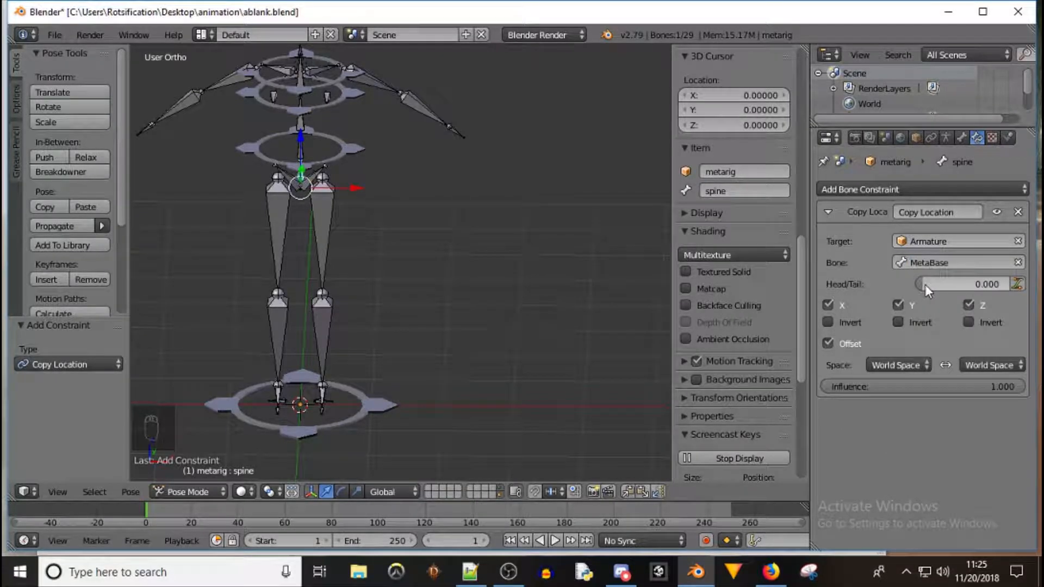
Orbit the view and select the base ring and several meta-rig bones to inspect them
right_click(379, 403)
left_click_drag(302, 387, 329, 337)
middle_click_drag(404, 191, 356, 205)
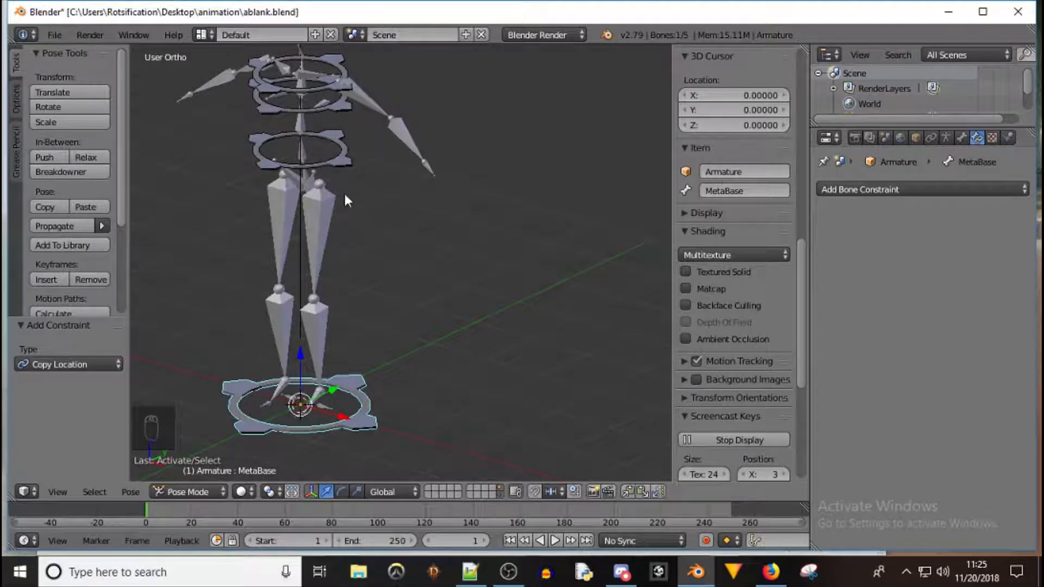
right_click(304, 156)
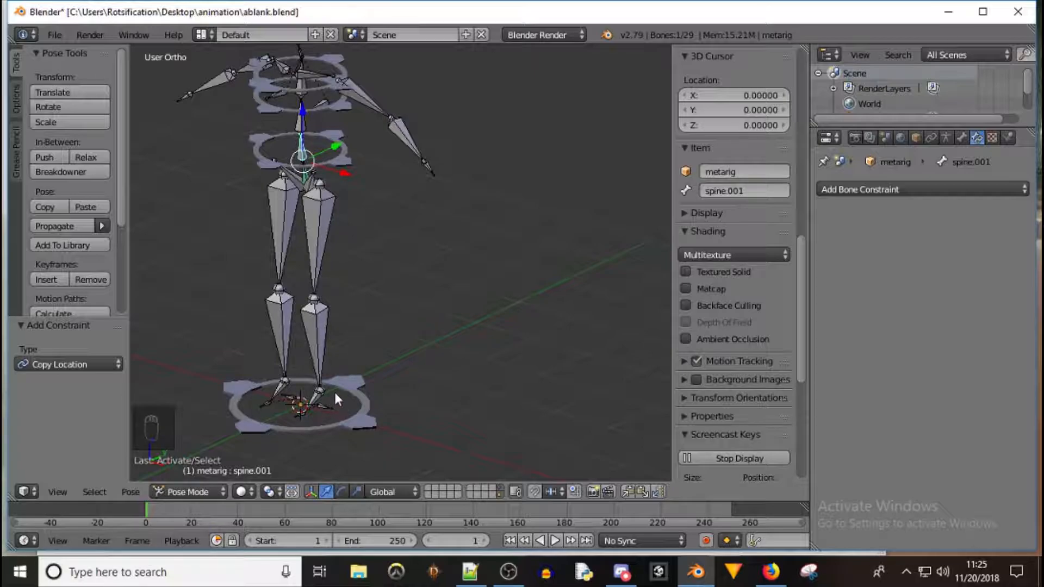
right_click(324, 406)
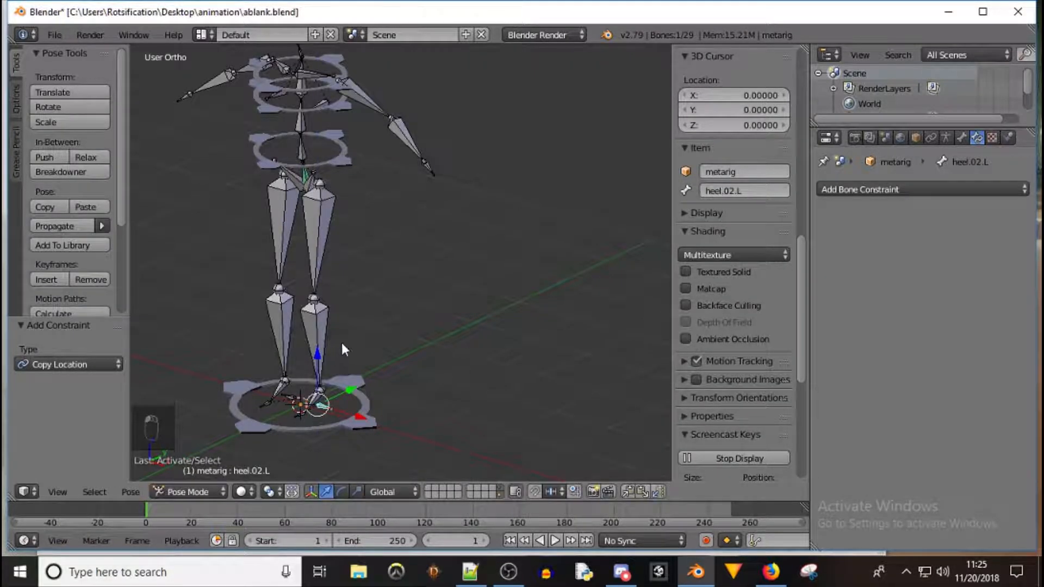
middle_click_drag(413, 306, 307, 305)
Rotate the left shin about -39° and the right shin about 37° to bend the legs
right_click(304, 311)
key("r")
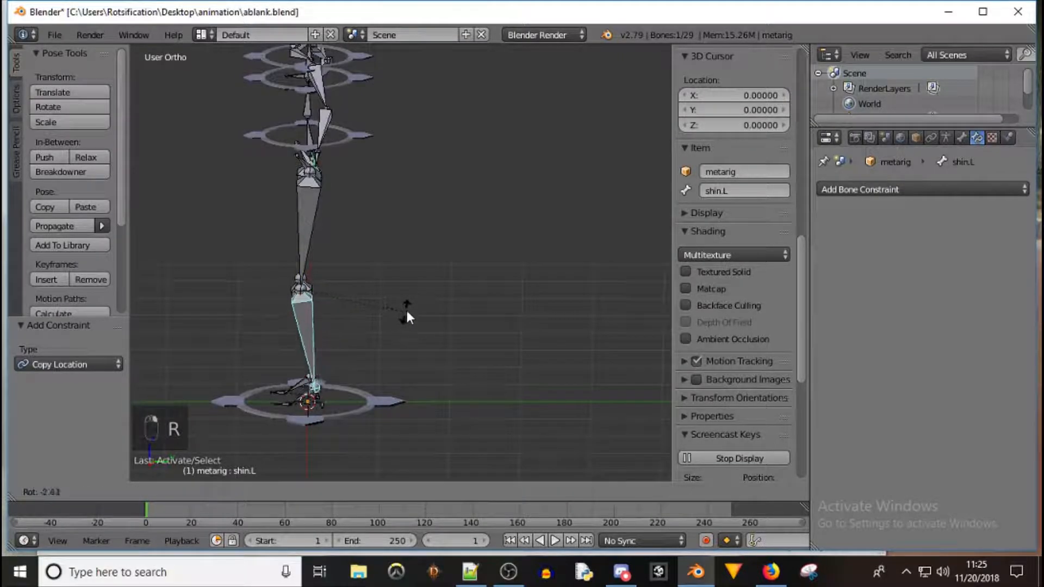
left_click(420, 242)
right_click(308, 328)
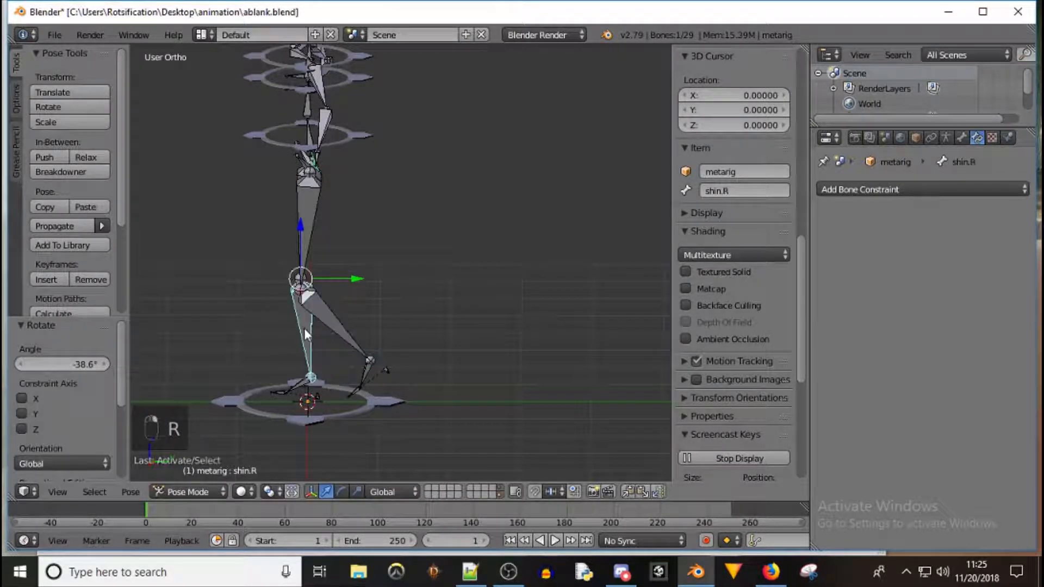
key("r")
left_click(372, 323)
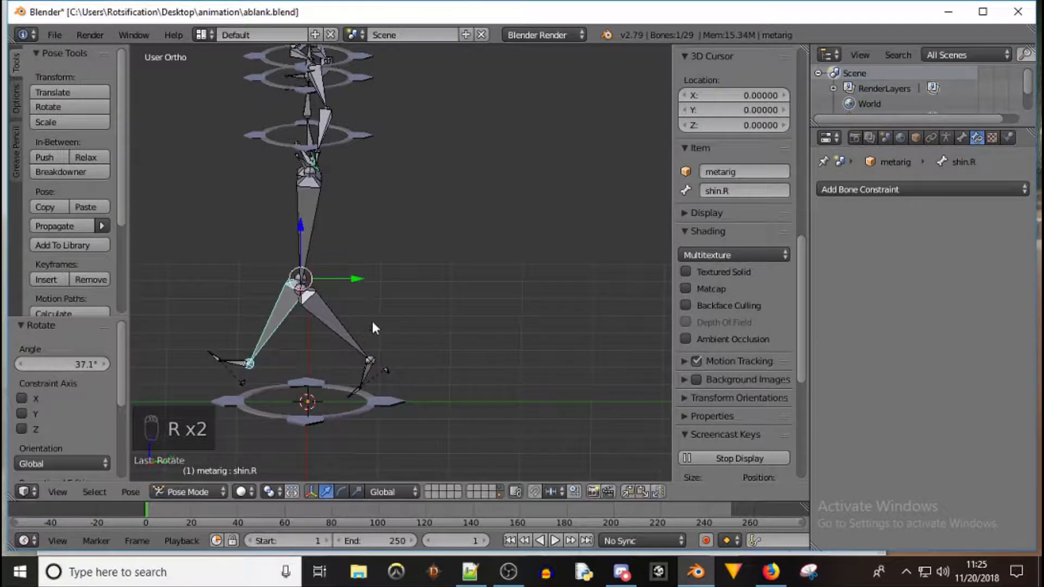
Select the spine bones and the base ring bone in turn to check the constraint
middle_click_drag(227, 188, 333, 173)
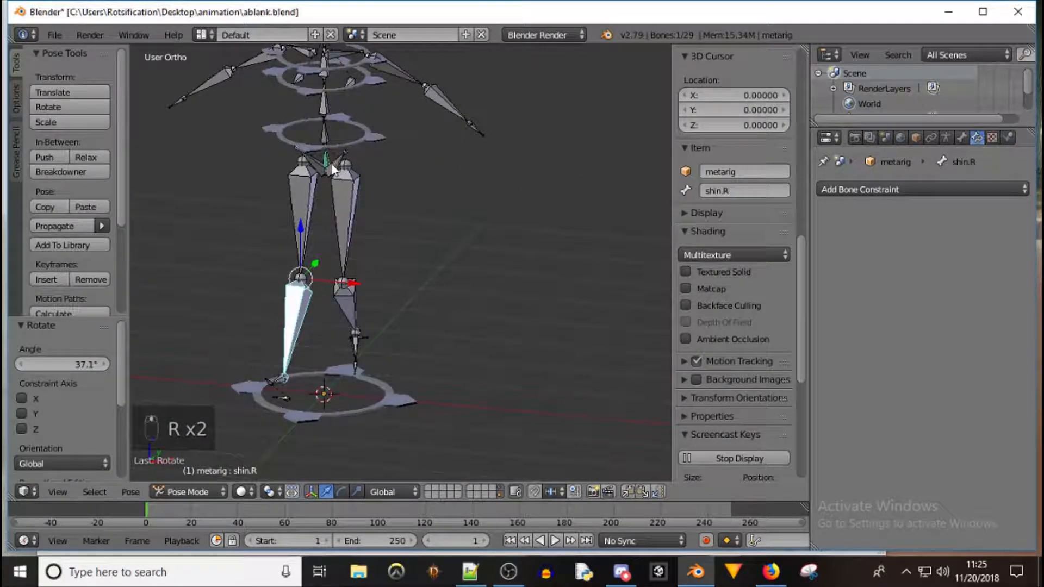
right_click(326, 169)
mouse_move(327, 122)
left_mouse_down()
mouse_move(328, 101)
mouse_move(331, 126)
left_mouse_up()
right_click(332, 125)
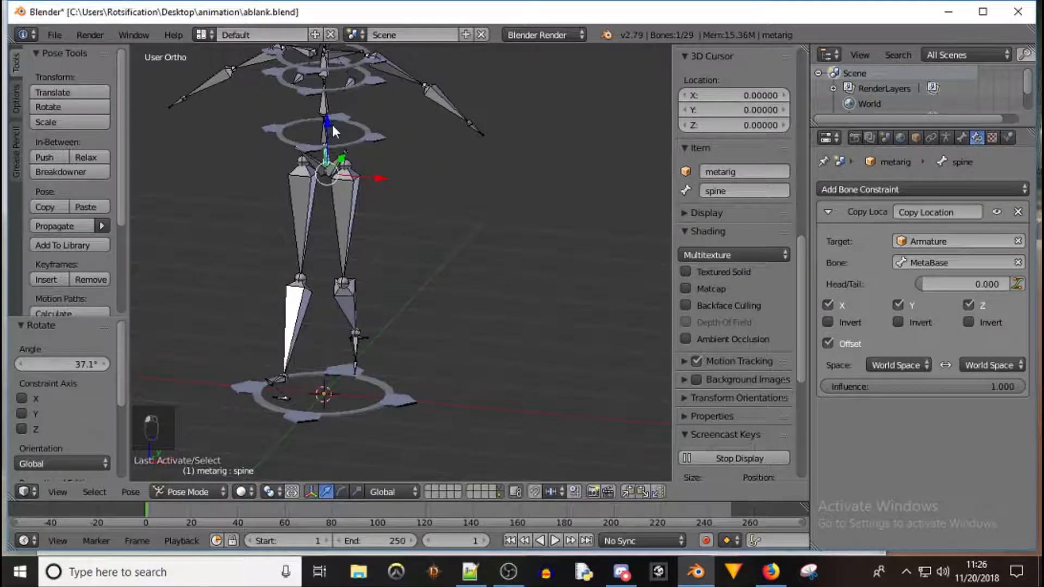
right_click(389, 393)
left_click_drag(338, 379, 362, 348)
right_click(362, 348)
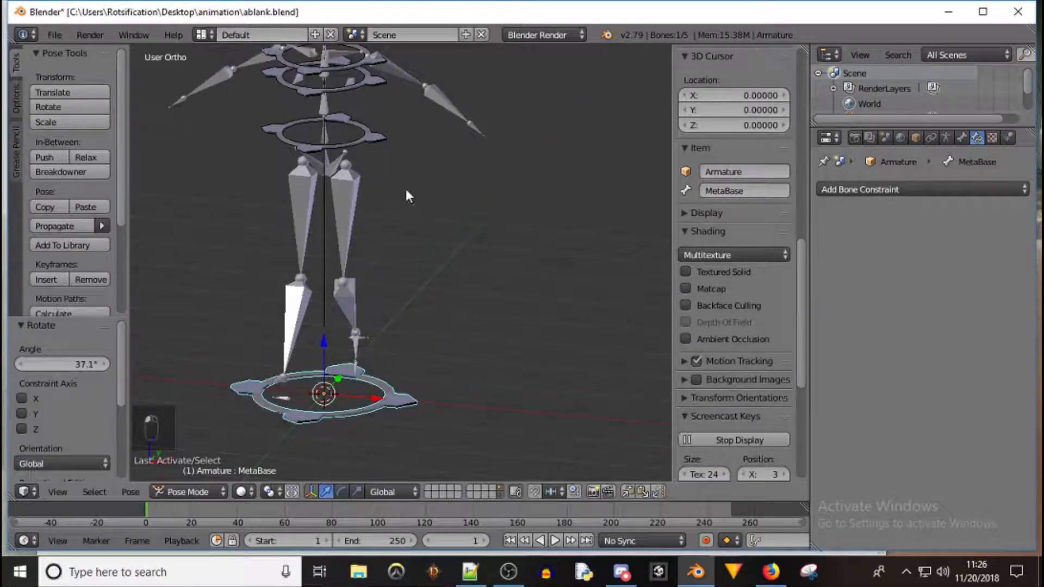
right_click(331, 170)
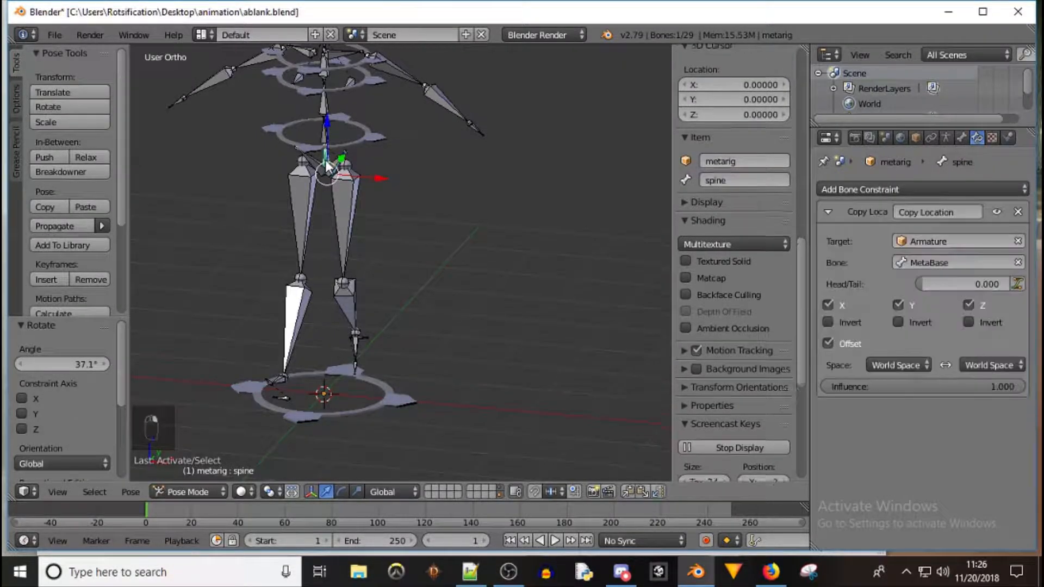
left_click_drag(328, 119, 333, 129)
right_click(334, 130)
right_click(331, 130)
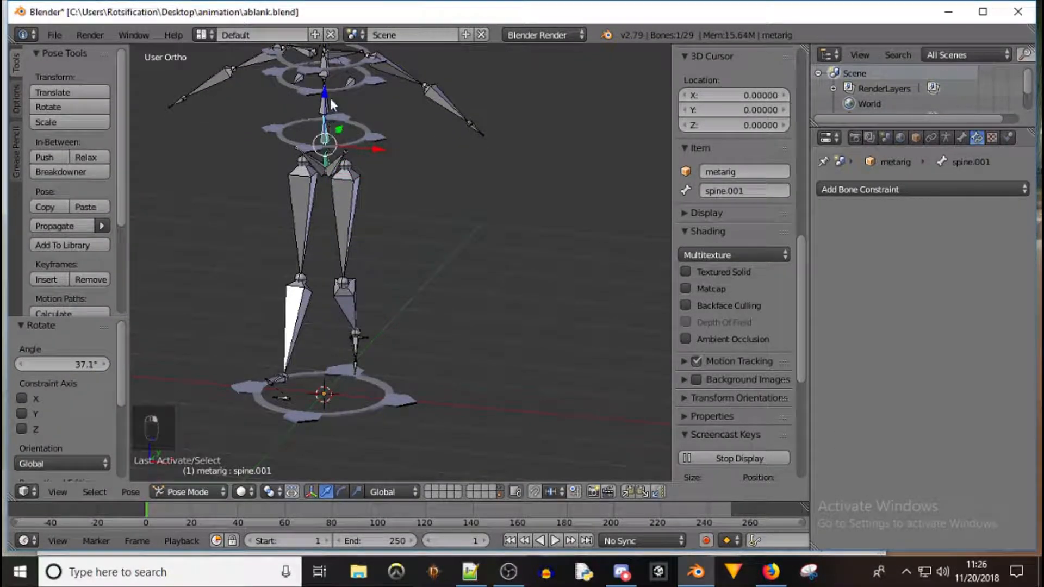
key("r")
key("z")
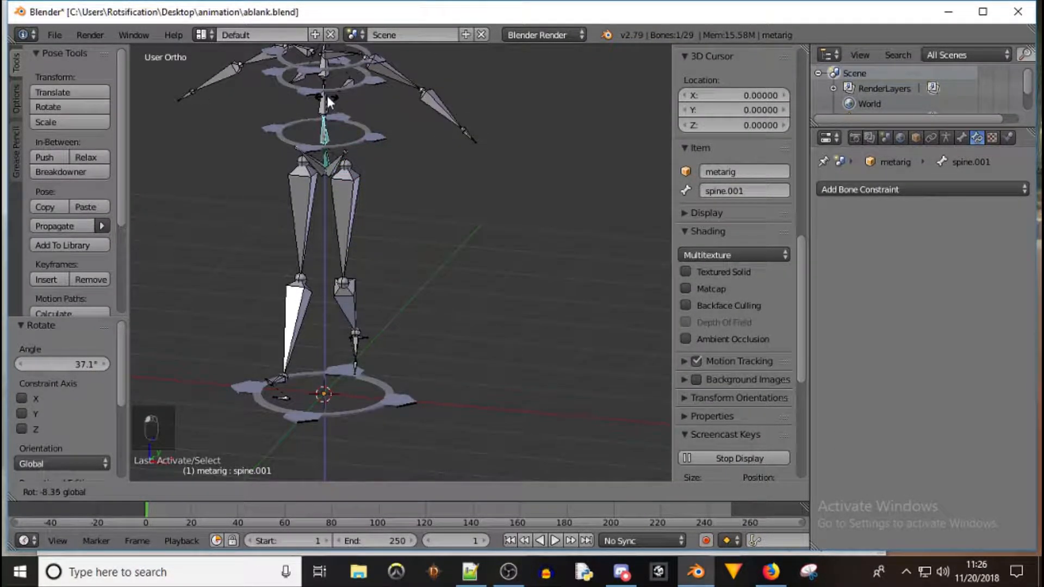
left_click(327, 93)
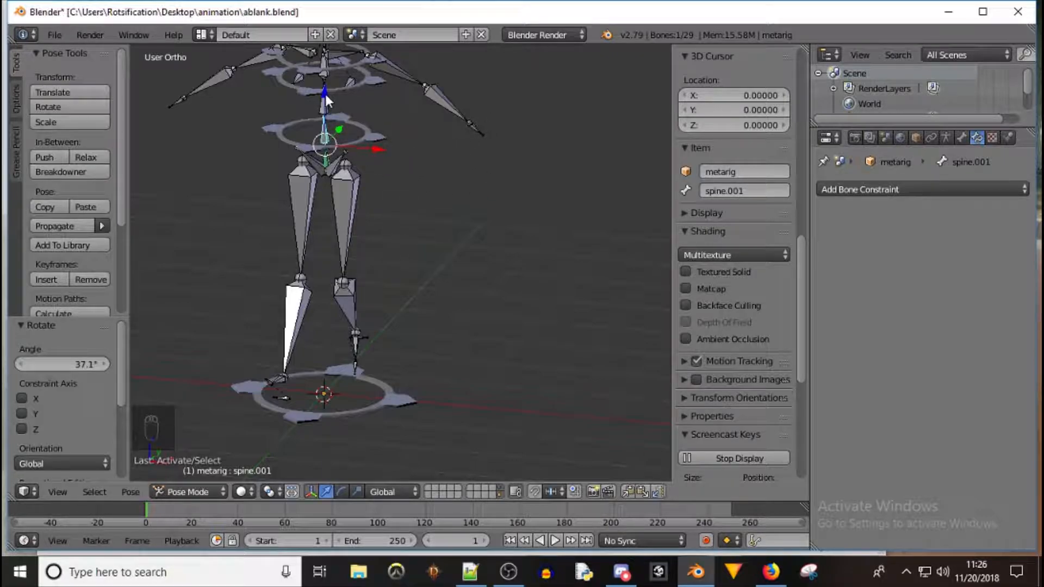
Select the spine bone and move it down along Z by about -0.431
right_click(328, 168)
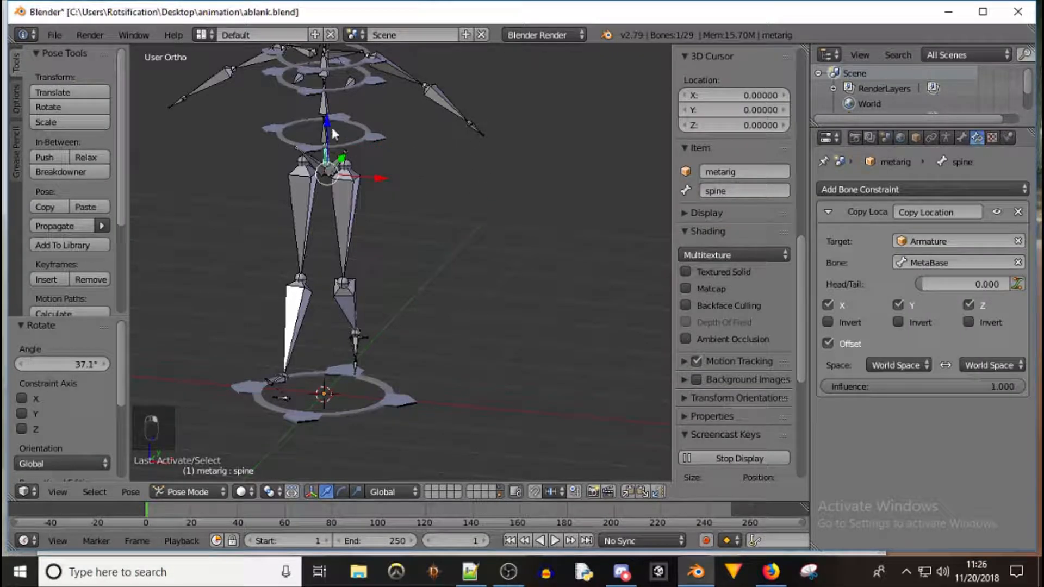
key("g")
key("z")
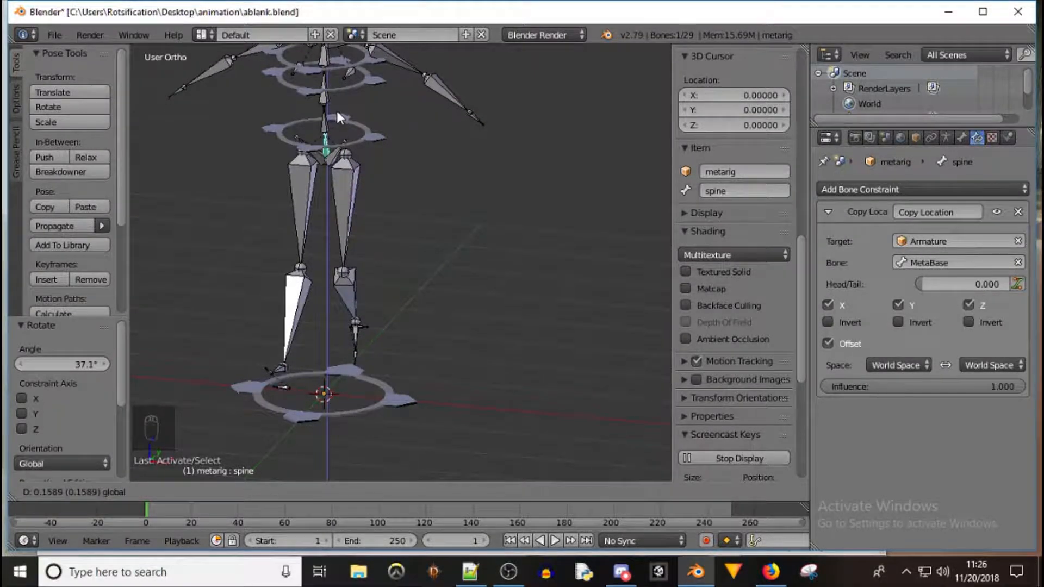
left_click(335, 123)
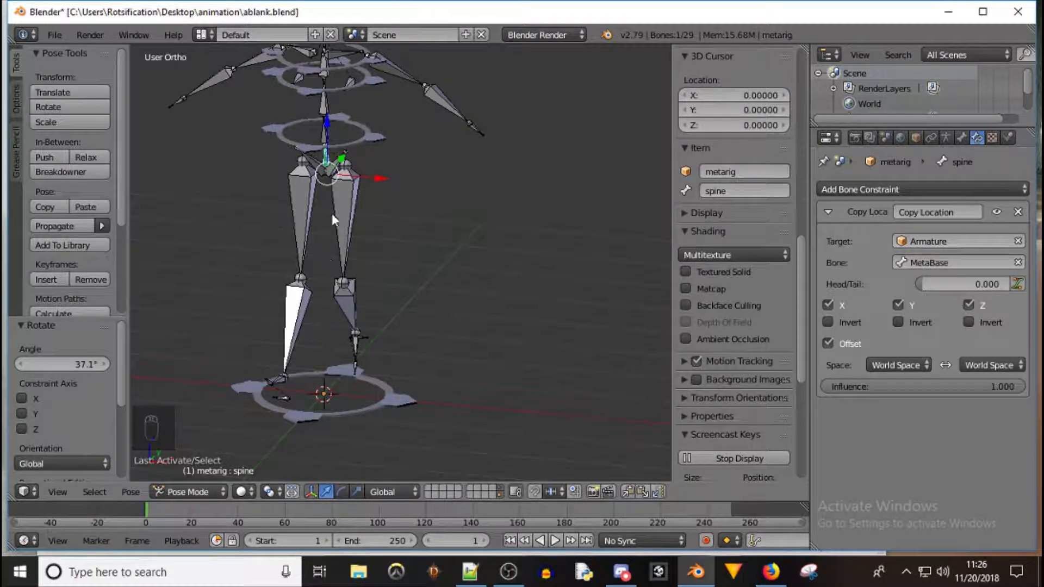
left_click_drag(328, 125, 339, 159)
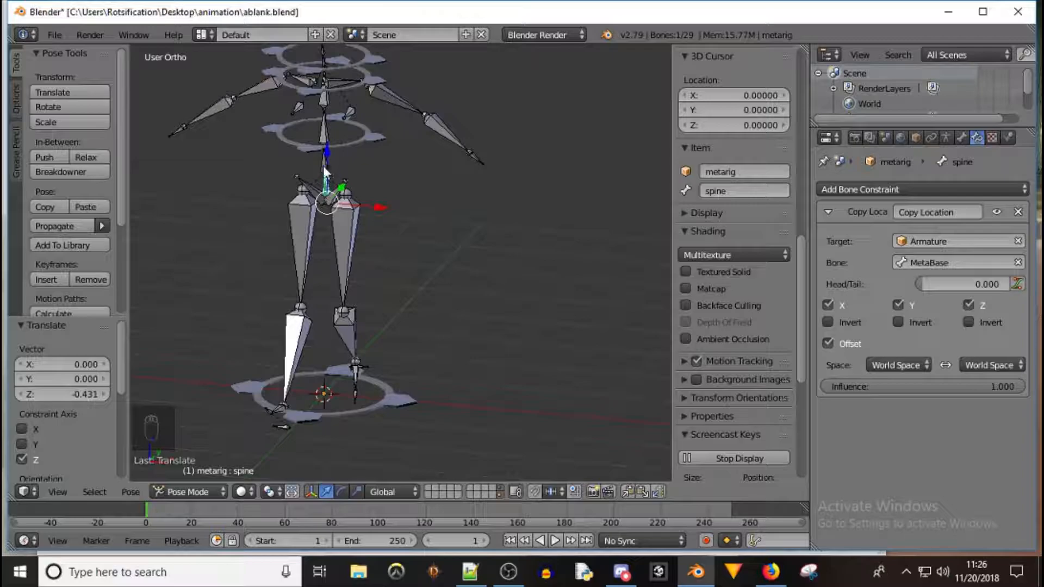
right_click(347, 181)
right_click(326, 190)
left_click_drag(327, 152, 347, 141)
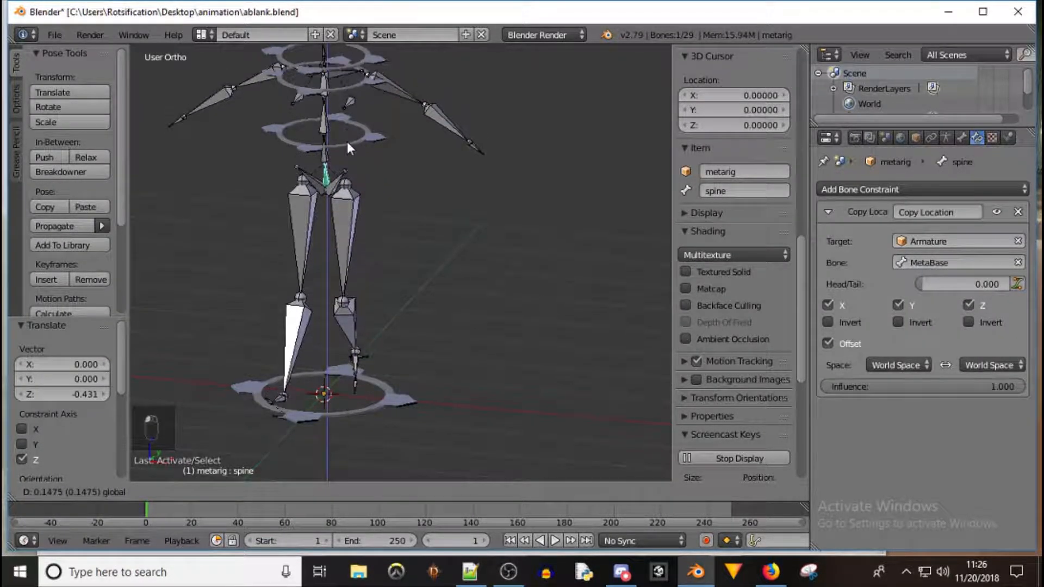
right_click(346, 141)
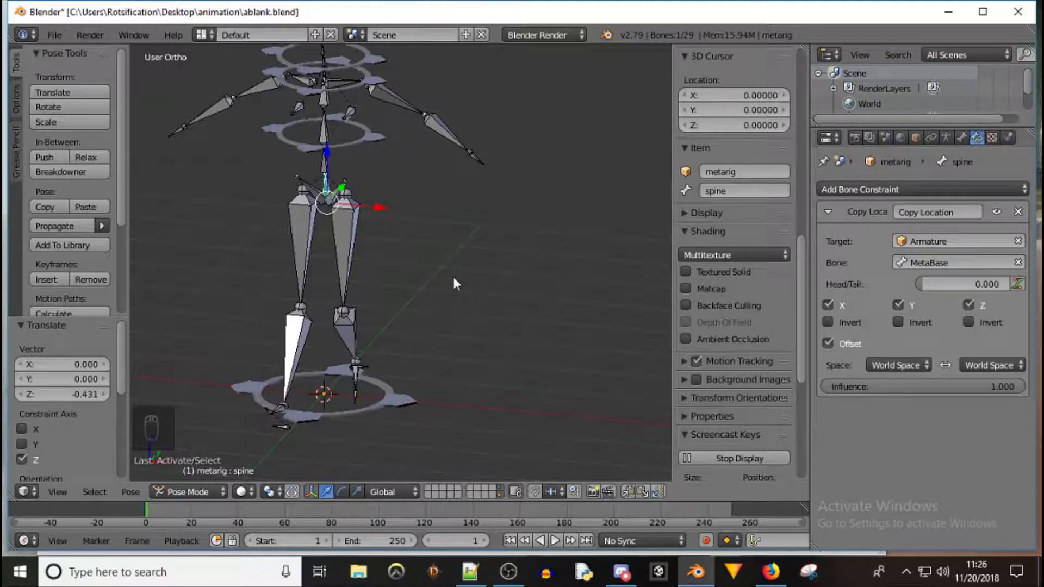
Add a Copy Rotation constraint to spine.001 targeting the Armature's MetaBase.001 bone
right_click(354, 137)
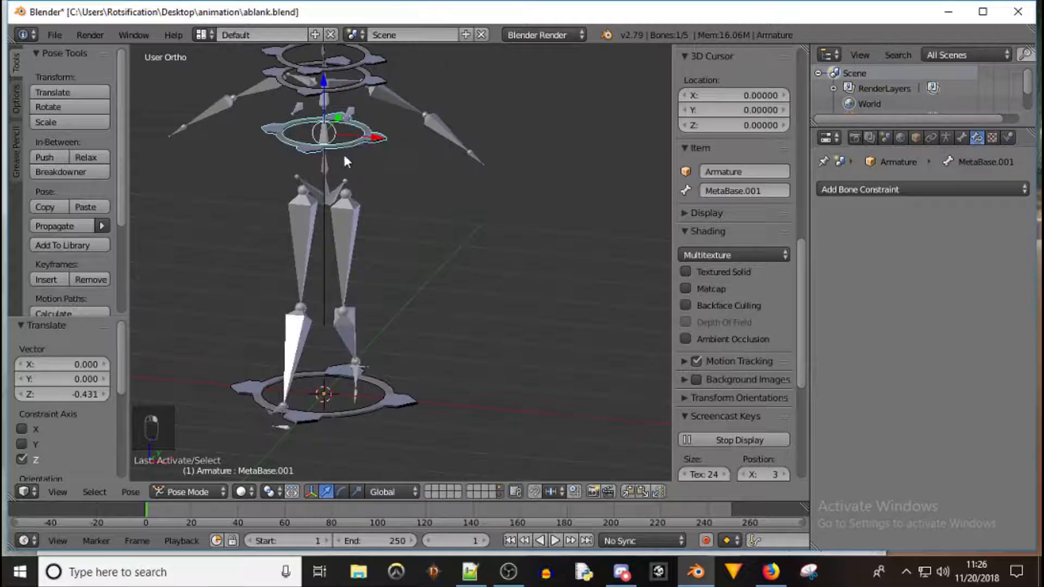
right_click(326, 164)
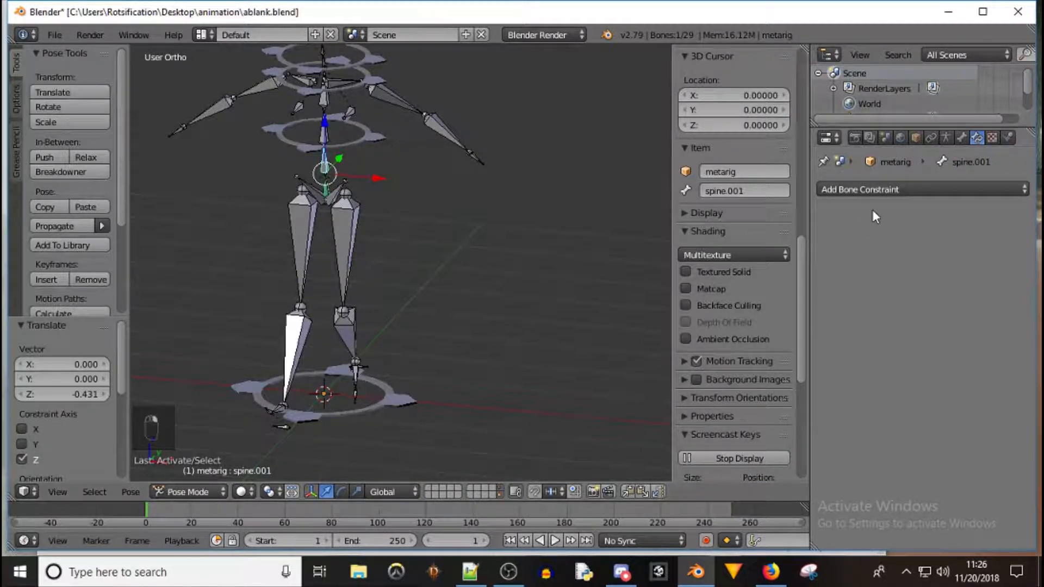
left_click(941, 188)
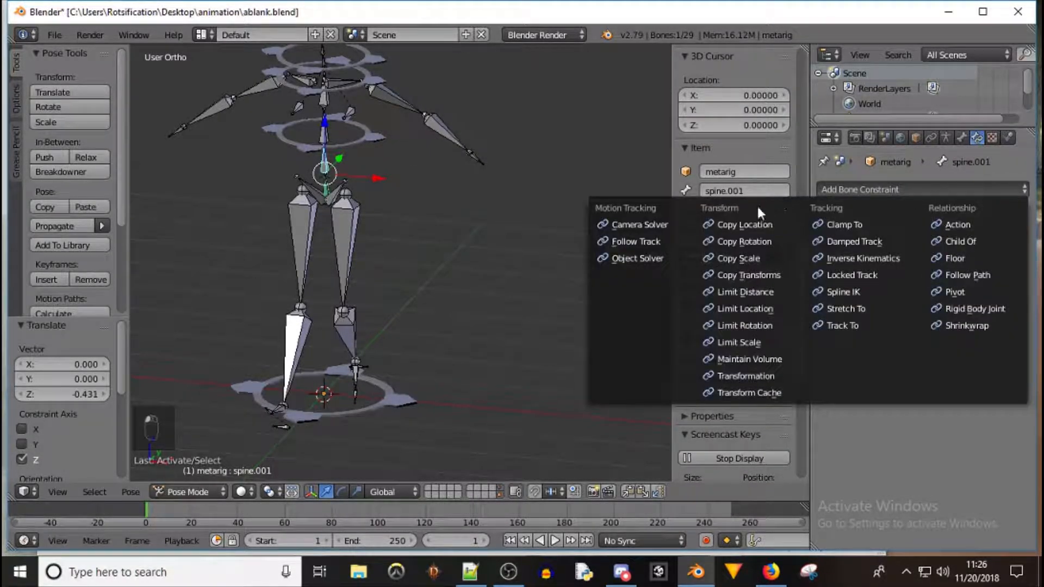
left_click(755, 240)
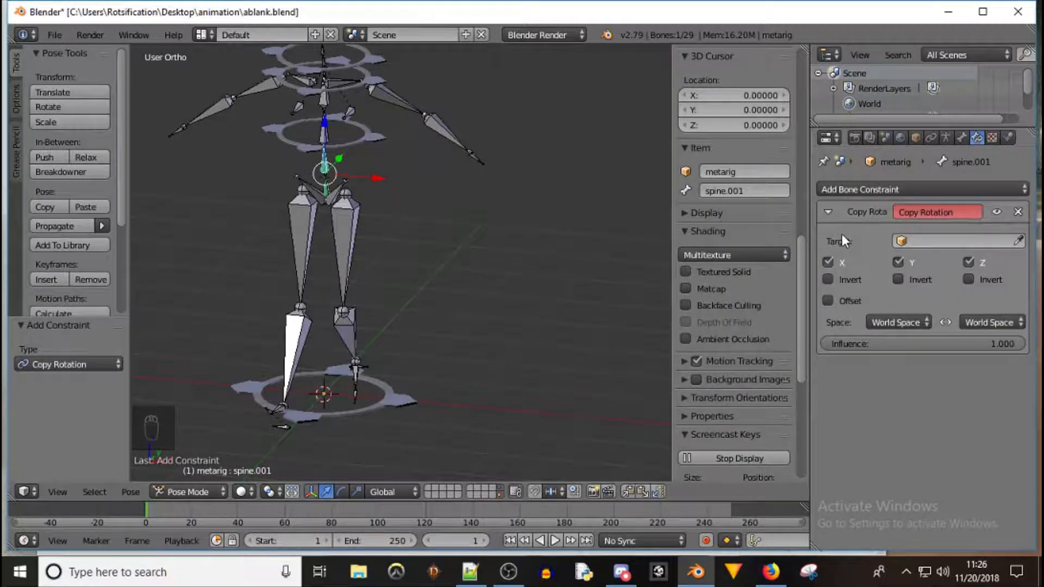
left_click(953, 240)
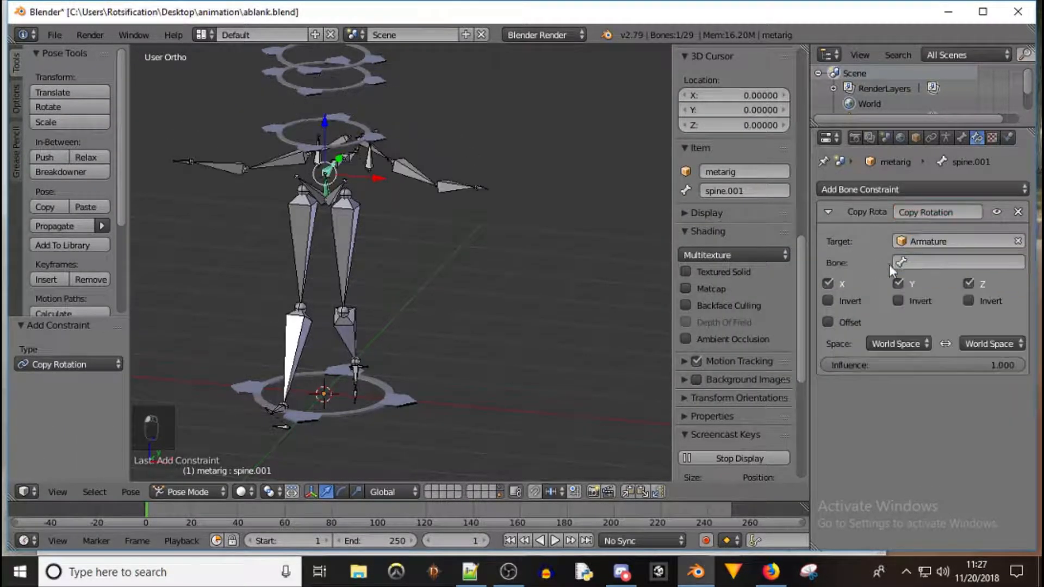
left_click(935, 262)
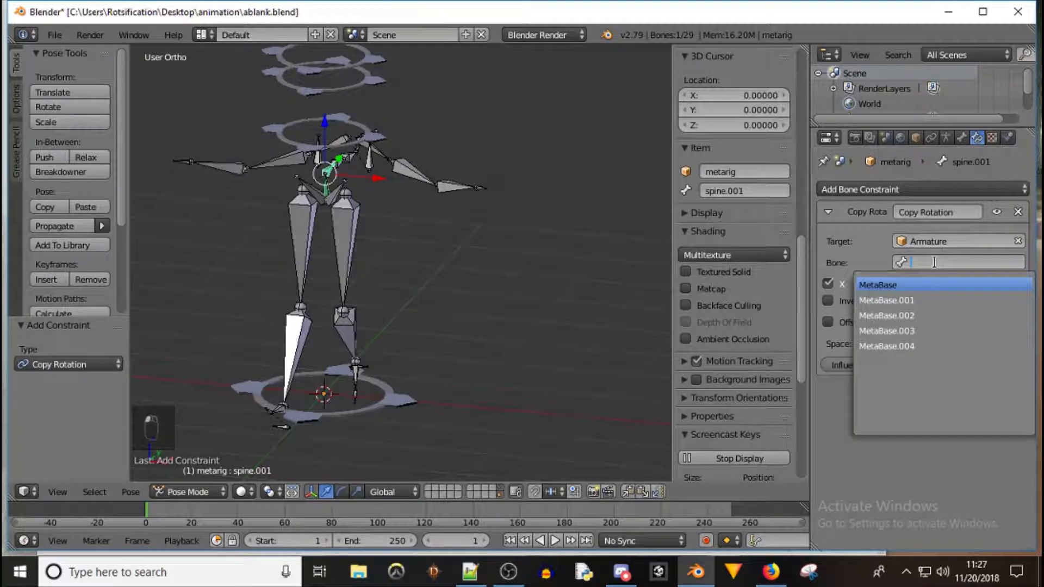
left_click(922, 301)
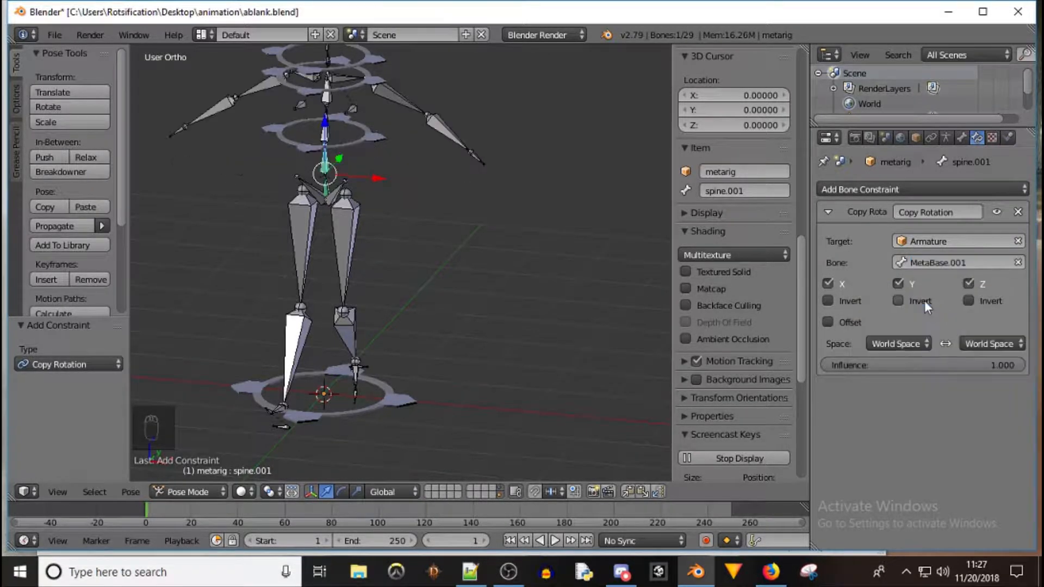
Test-rotate the MetaBase.001 ring bone and examine how spine.001 follows it
middle_click_drag(289, 145, 376, 139)
right_click(363, 142)
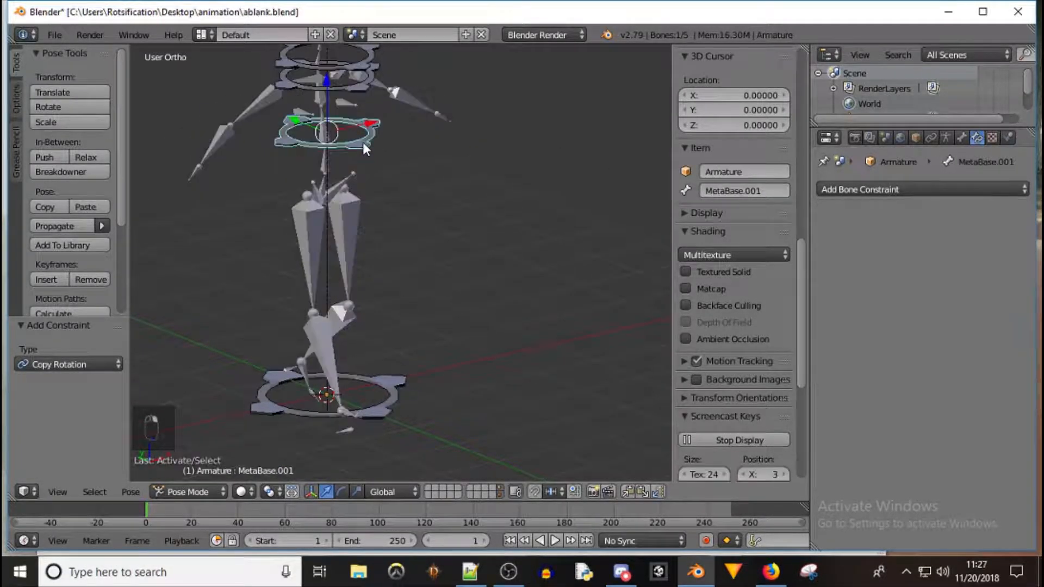
key("r")
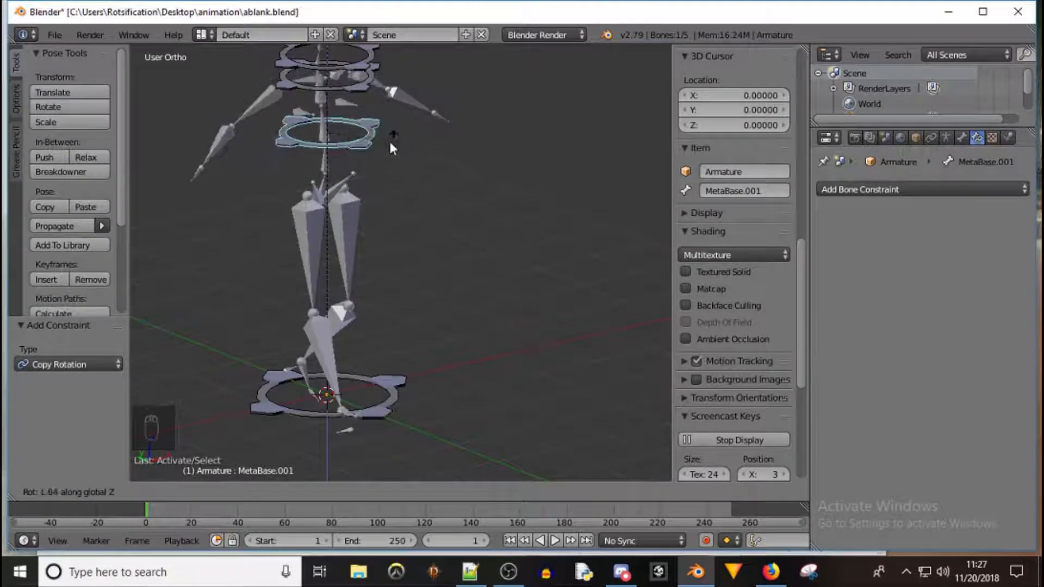
left_click(399, 172)
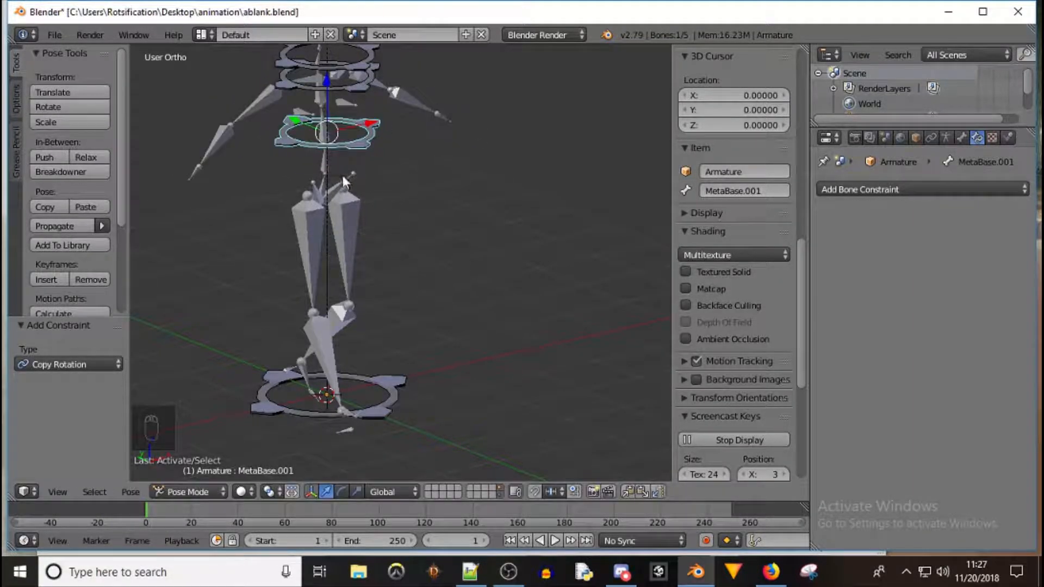
right_click(326, 171)
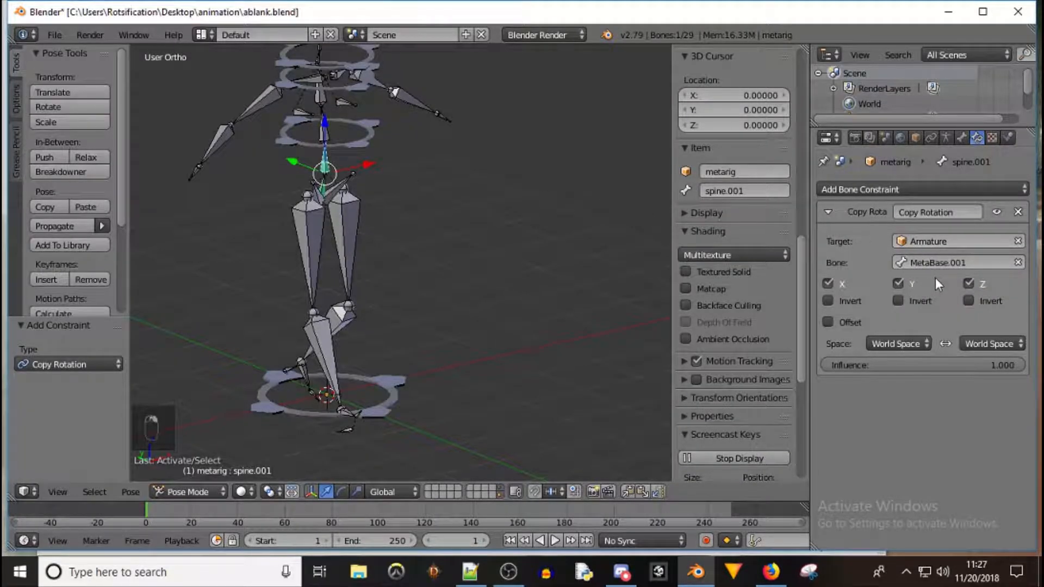
left_click(962, 138)
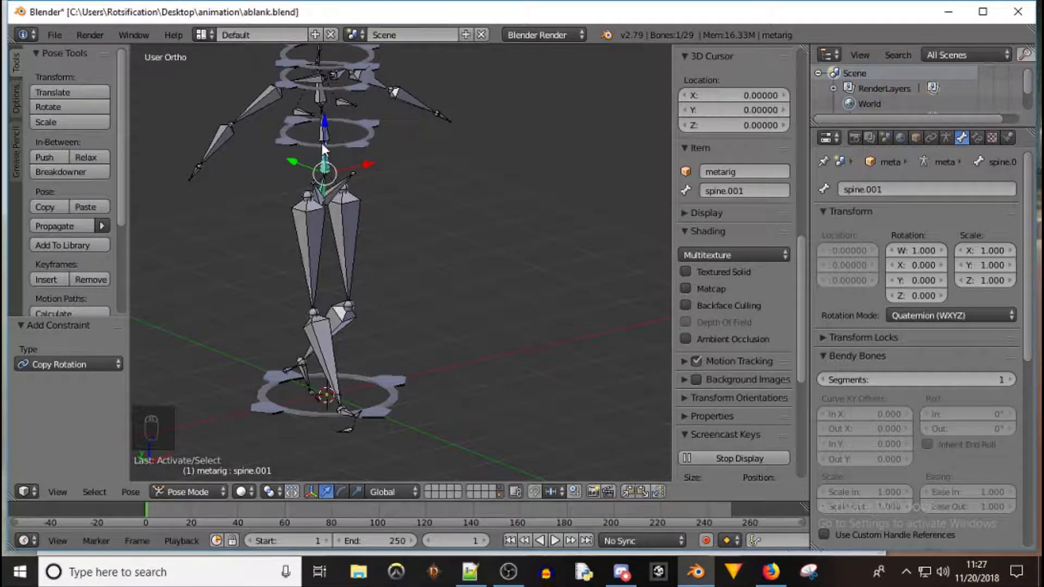
right_click(362, 145)
key("r")
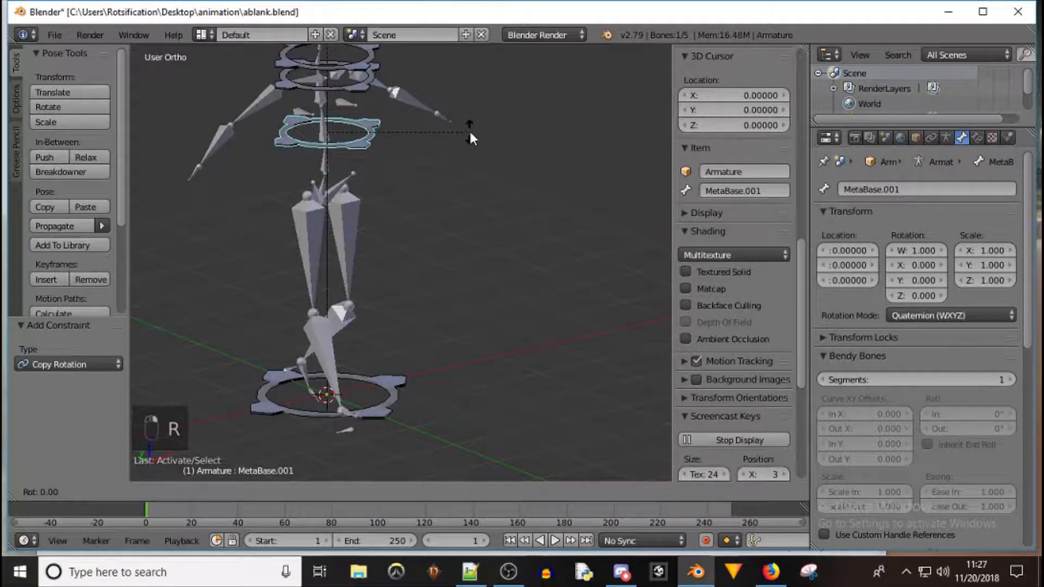
left_click(405, 123)
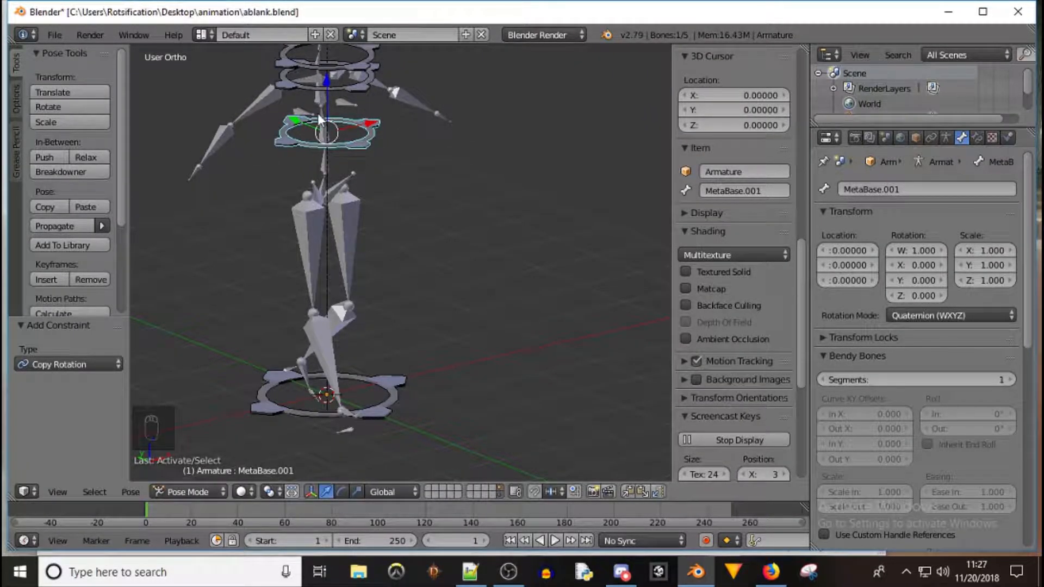
key("r")
key("y")
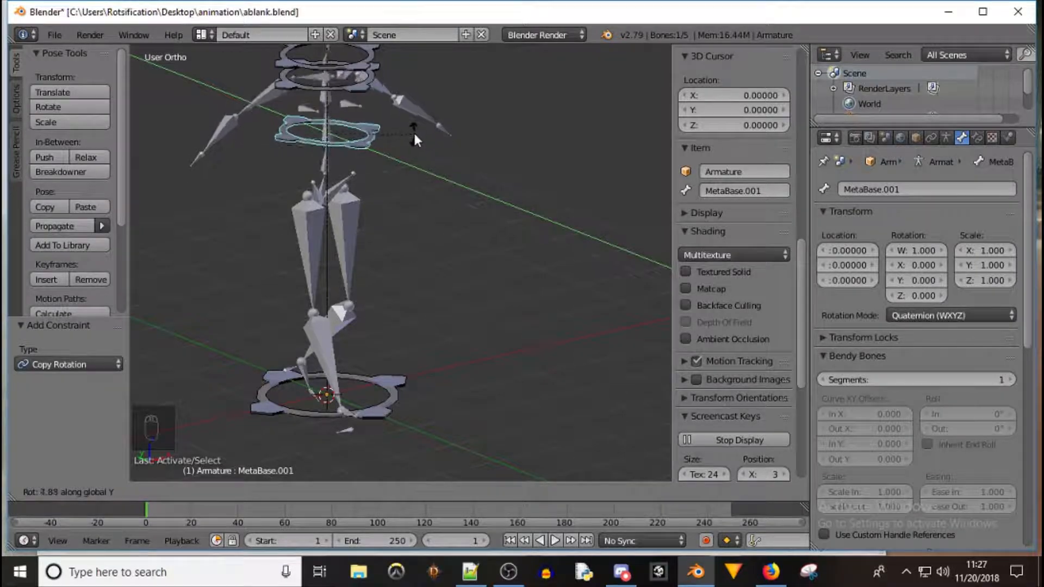
right_click(415, 120)
middle_click_drag(407, 93, 288, 90)
Add a Copy Rotation constraint to spine.003 targeting the Armature's MetaBase.002 bone
right_click(325, 95)
left_click(976, 137)
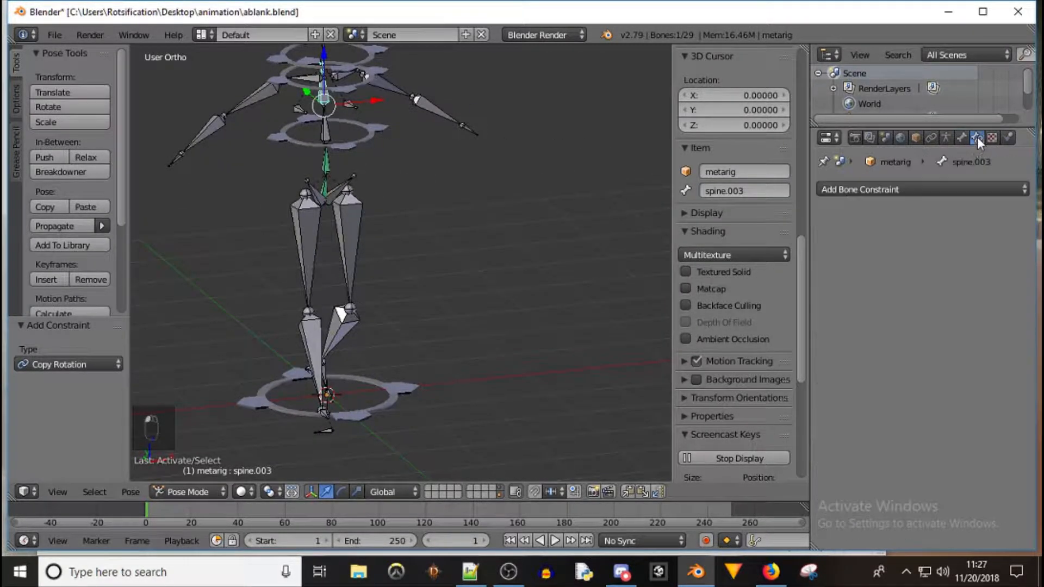
left_click(919, 189)
left_click(768, 242)
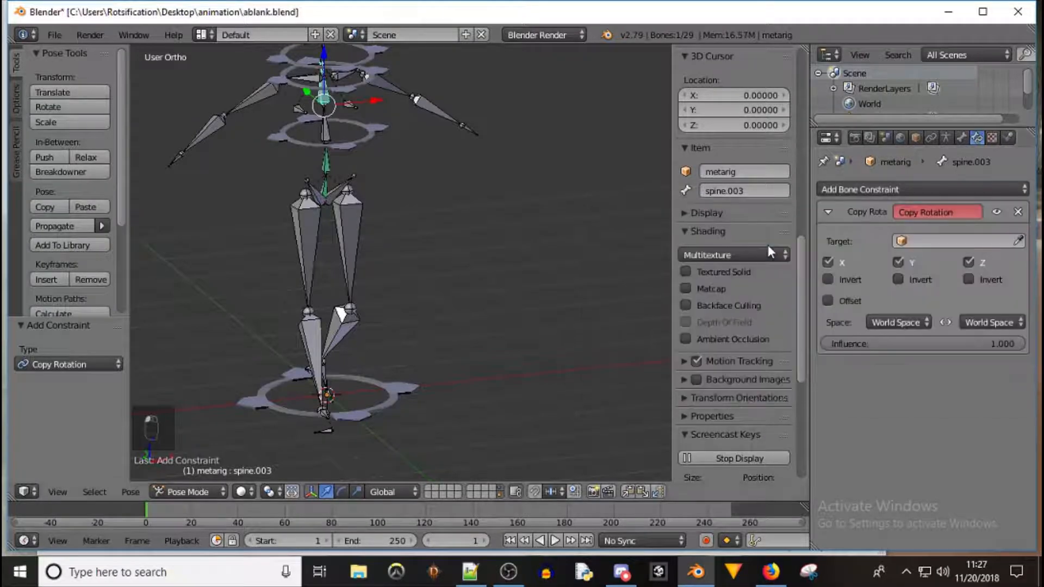
left_click(937, 241)
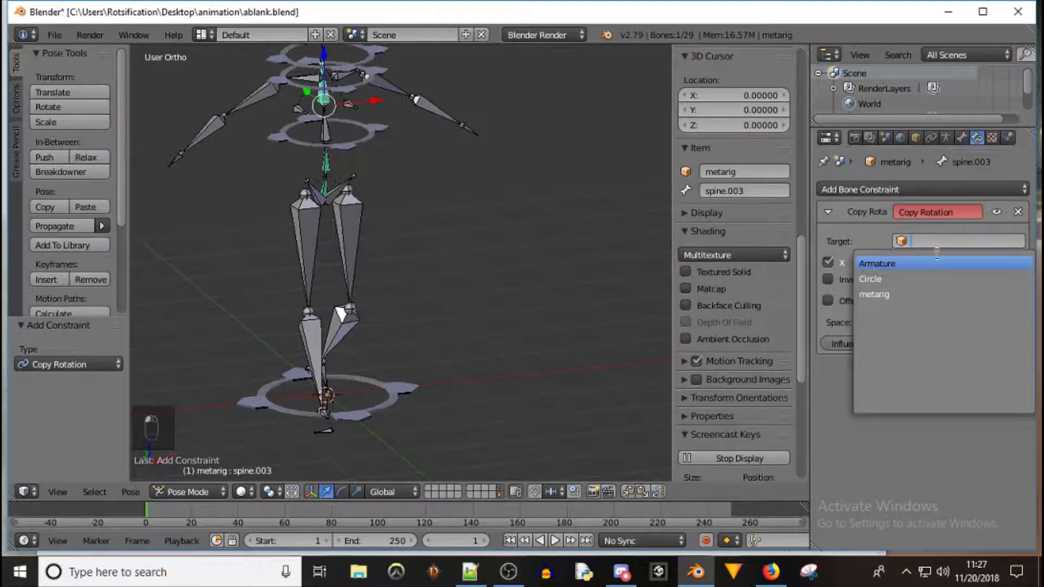
left_click(901, 263)
left_click(931, 263)
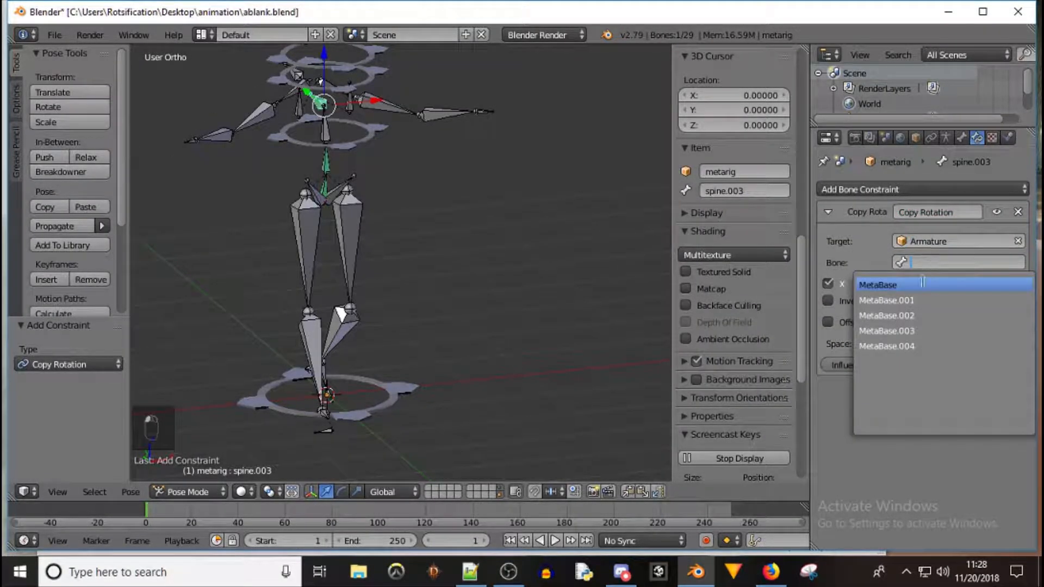
left_click(905, 315)
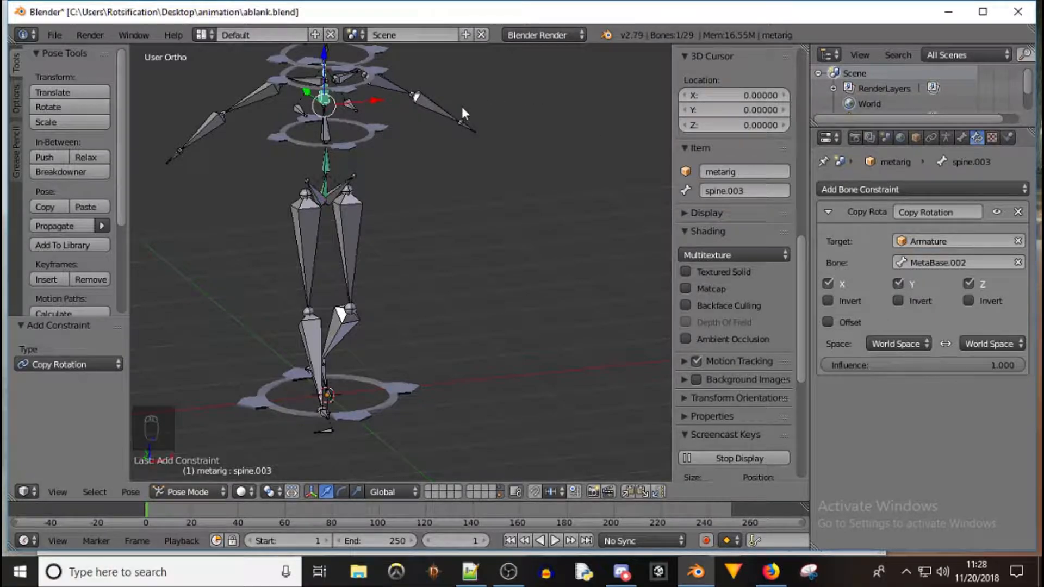
Rotate the MetaBase.001 ring bone about 27° around the Z axis
middle_click_drag(422, 92, 403, 130, "shift")
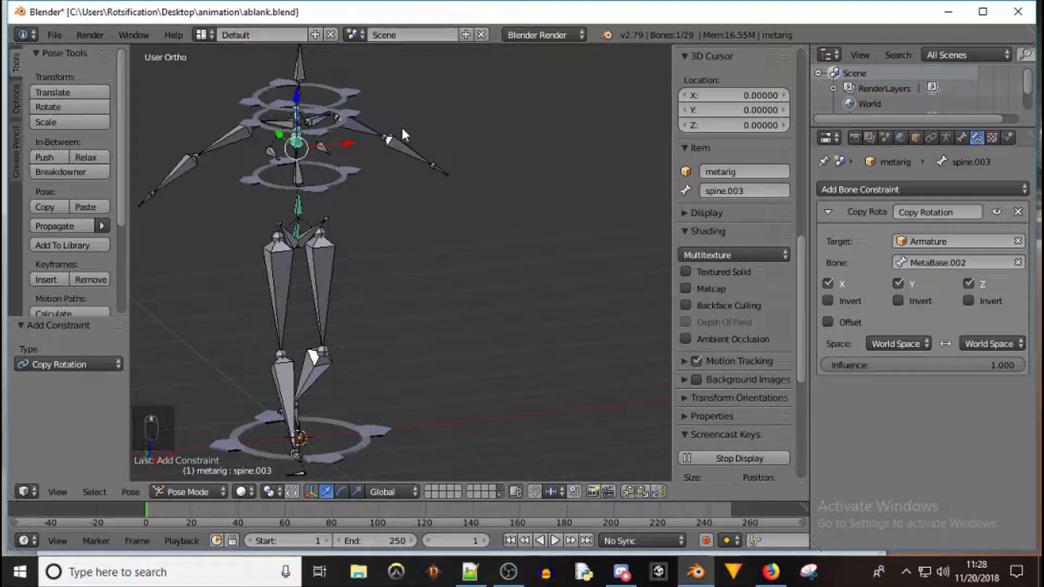
right_click(324, 126)
key("r")
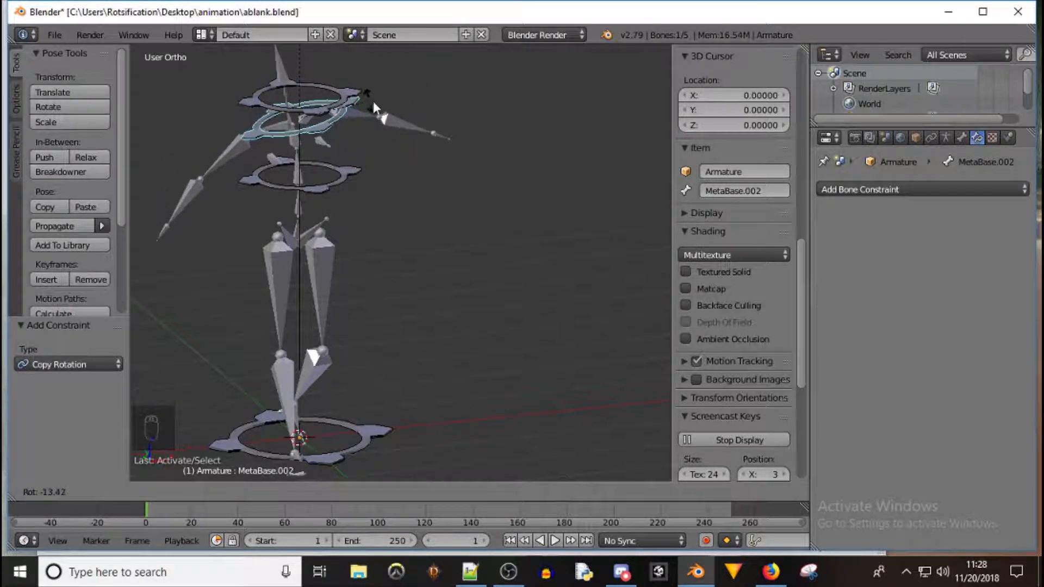
right_click(410, 102)
right_click(340, 185)
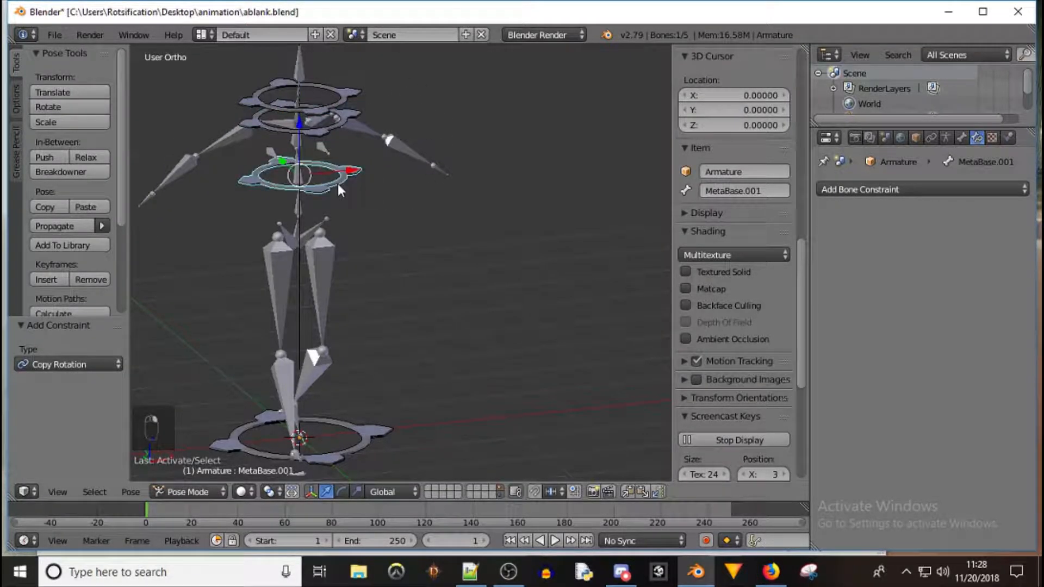
key("r")
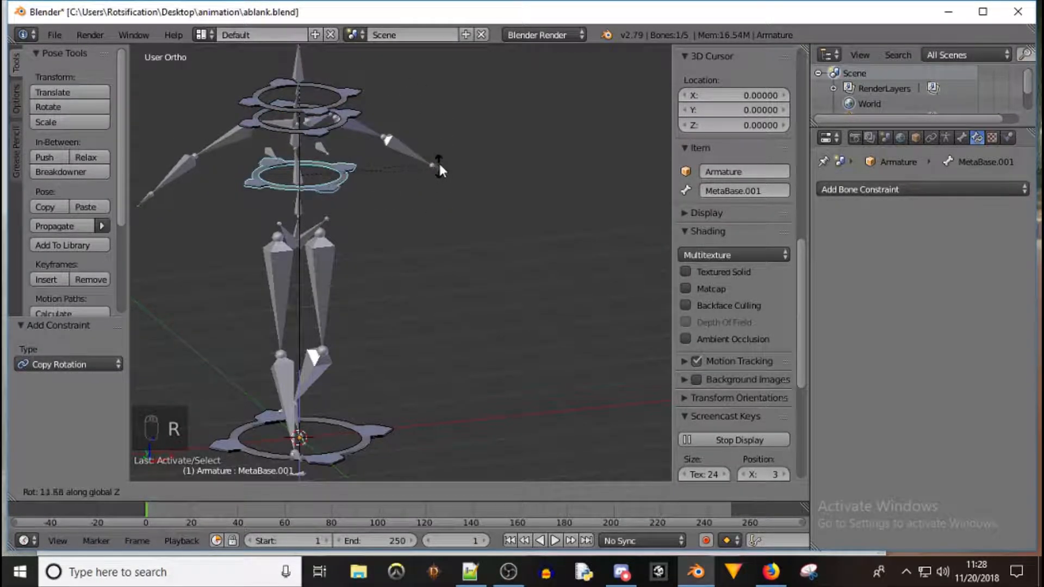
left_click(433, 134)
Rotate the MetaBase.002 ring bone about -18° around the Z axis
right_click(335, 126)
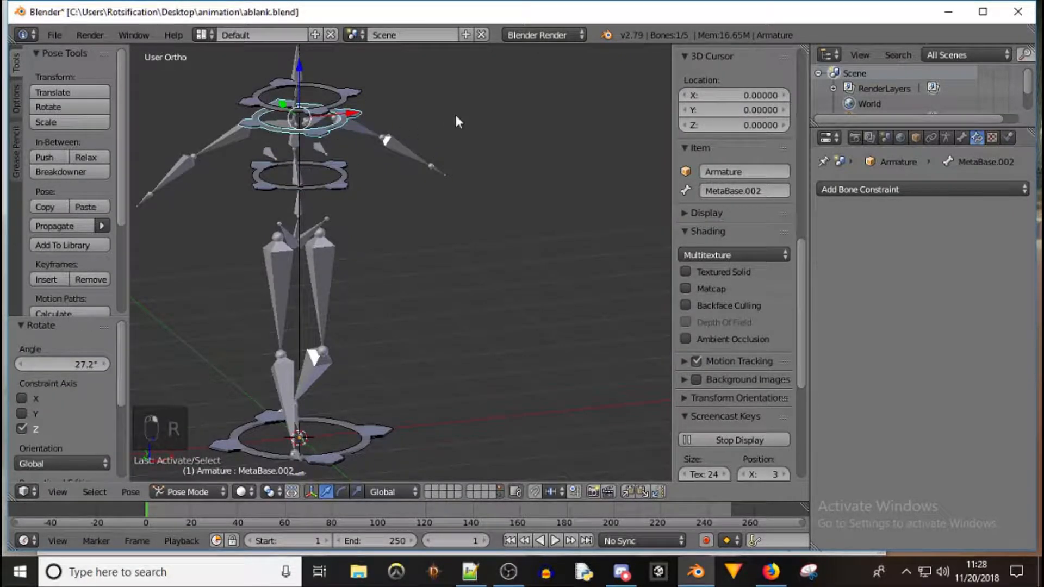
key("r")
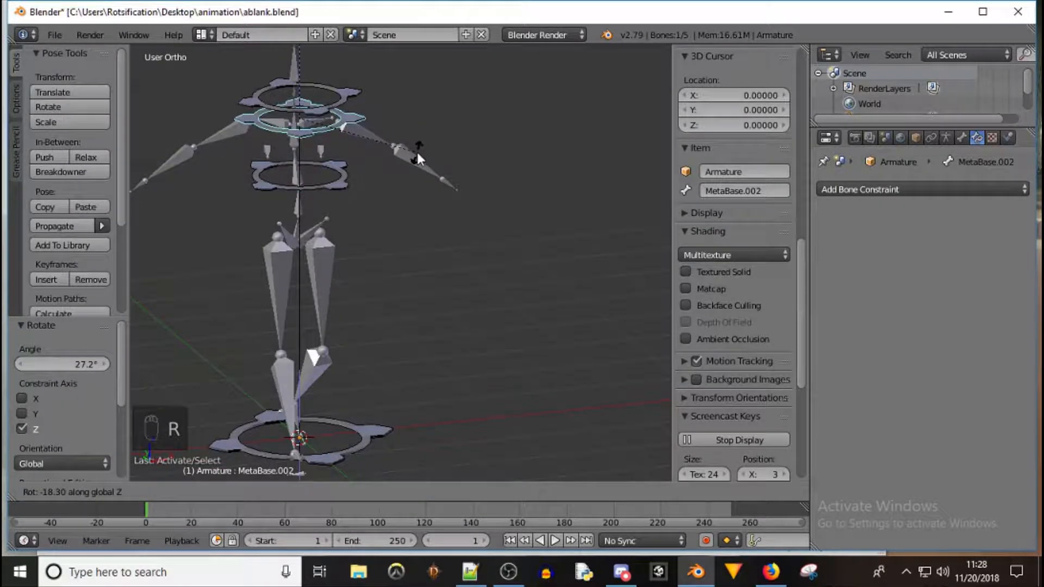
left_click(416, 152)
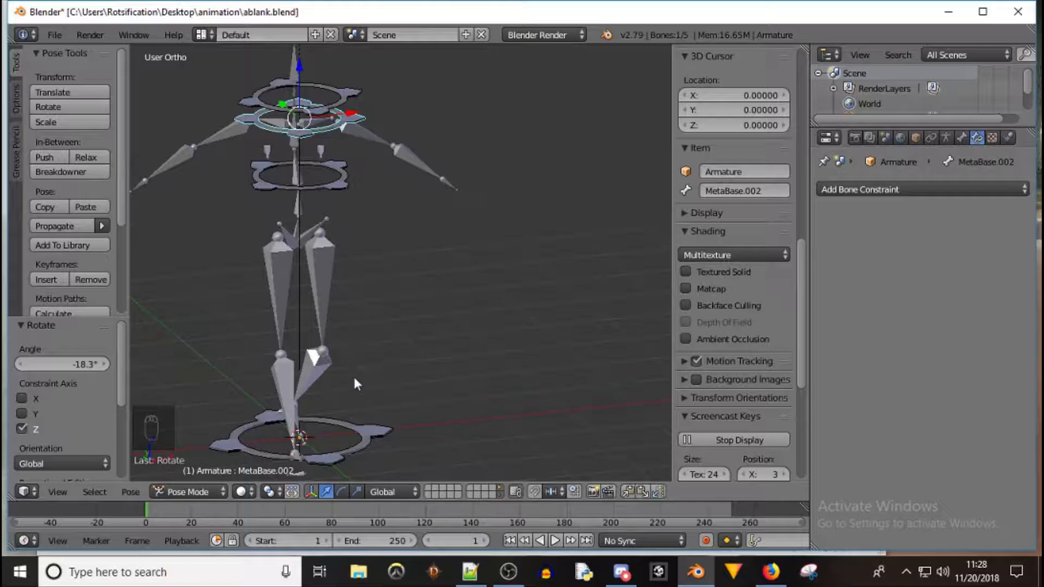
Test-rotate the metarig's spine bone about 27° around the Z axis and examine the result from the front
right_click(298, 236)
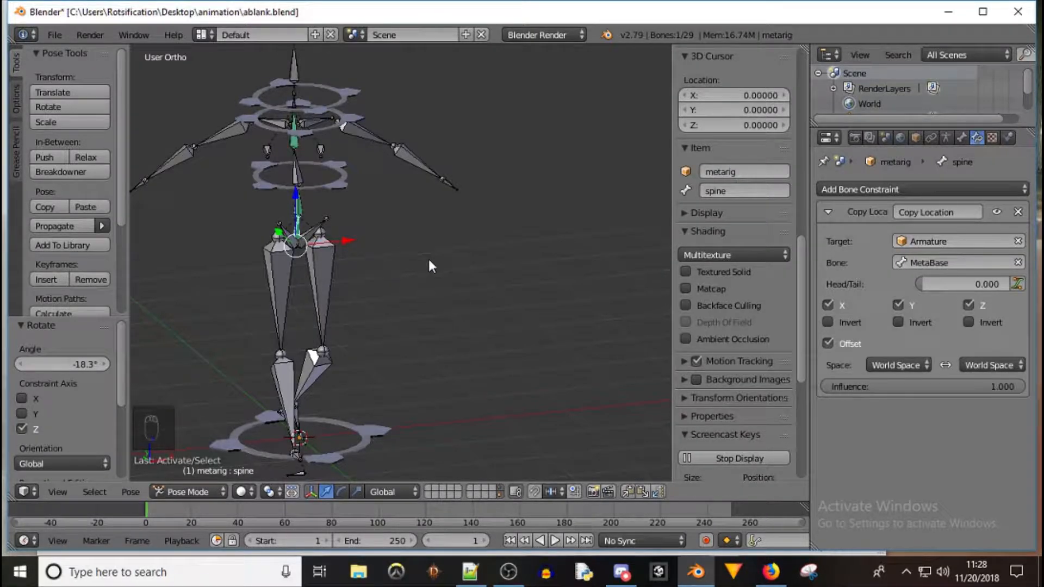
key("r")
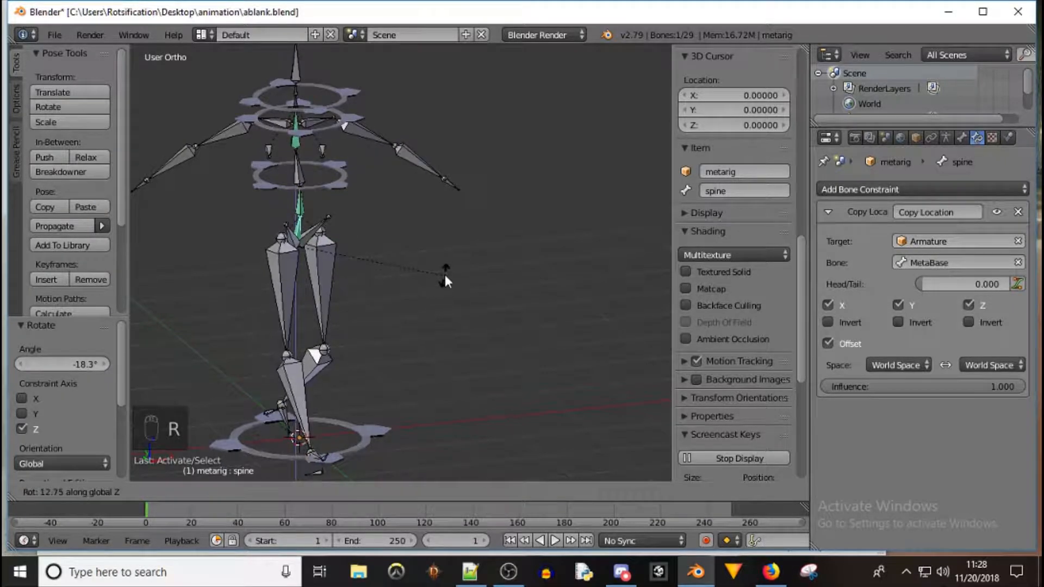
left_click(442, 240)
key("KP_1")
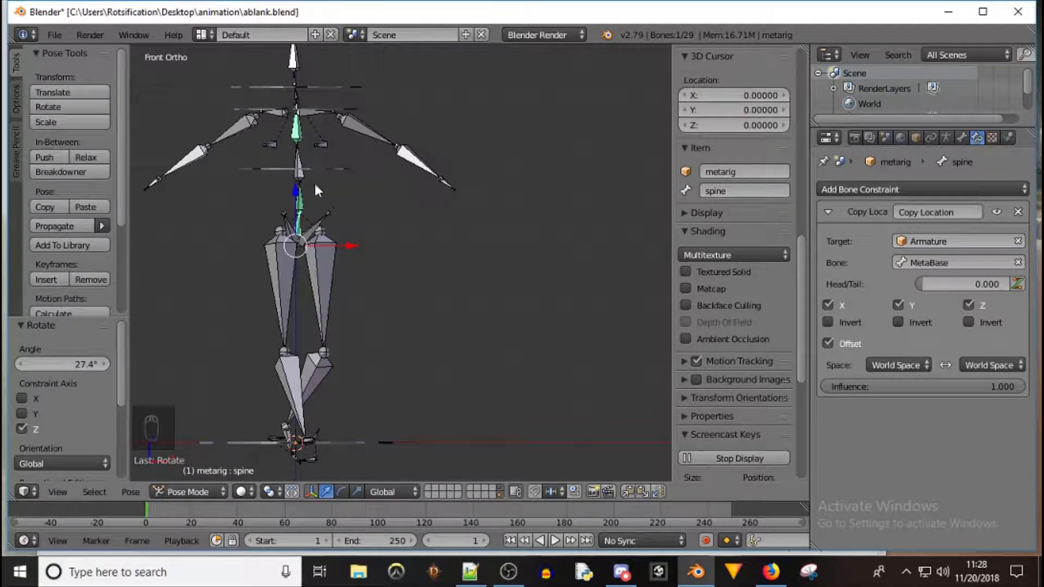
middle_click_drag(388, 181, 365, 201)
middle_click_drag(262, 165, 352, 163)
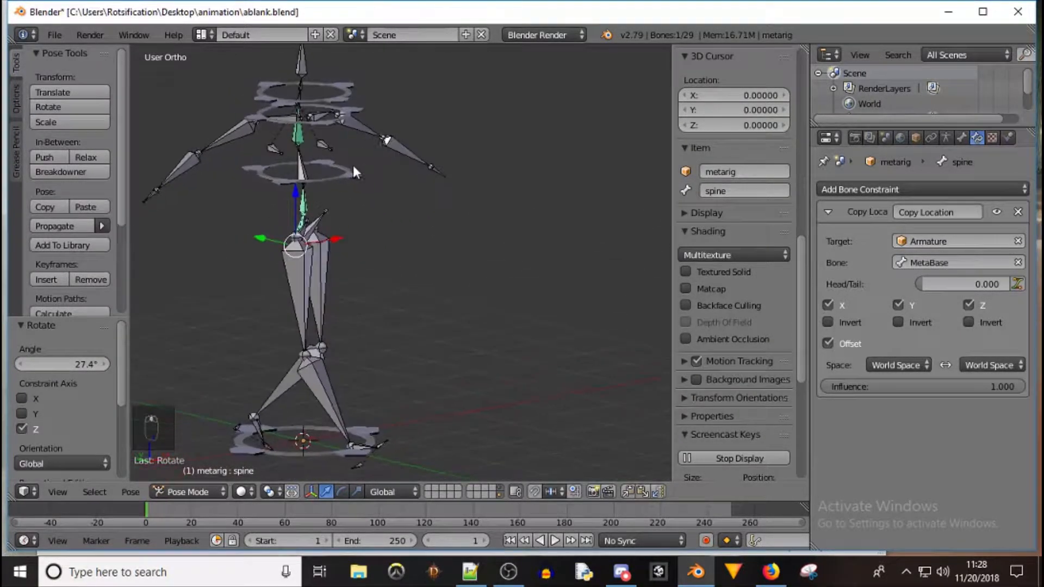
Open the robinhoodRigged.blend file from the animation folder
left_click(56, 35)
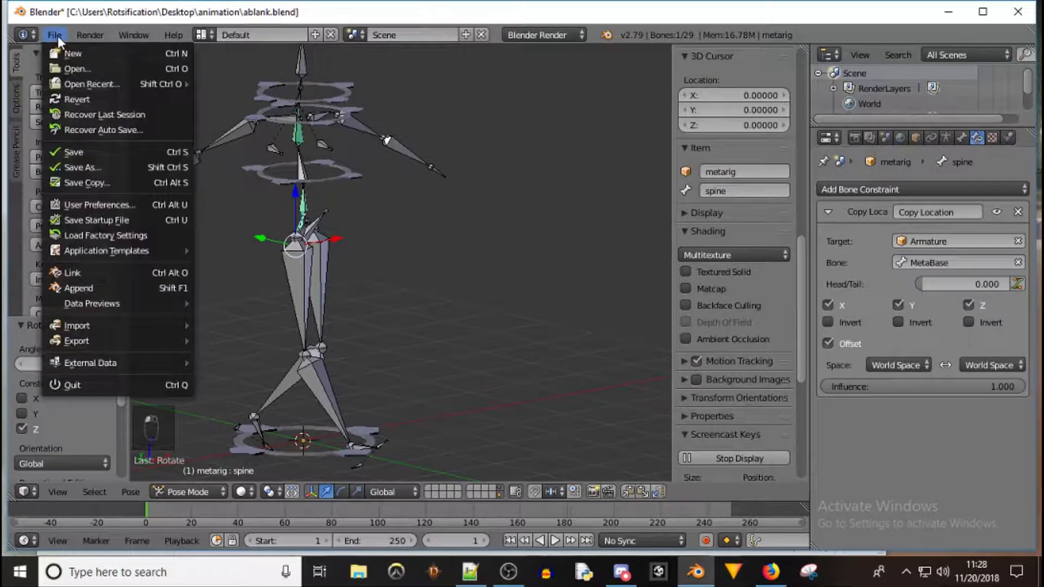
left_click(79, 67)
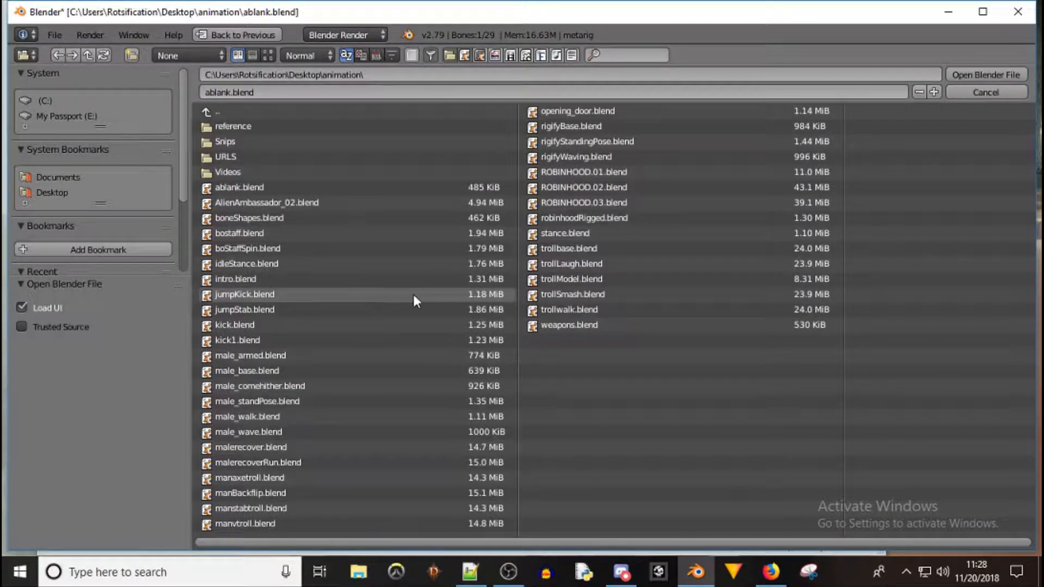
double_click(582, 217)
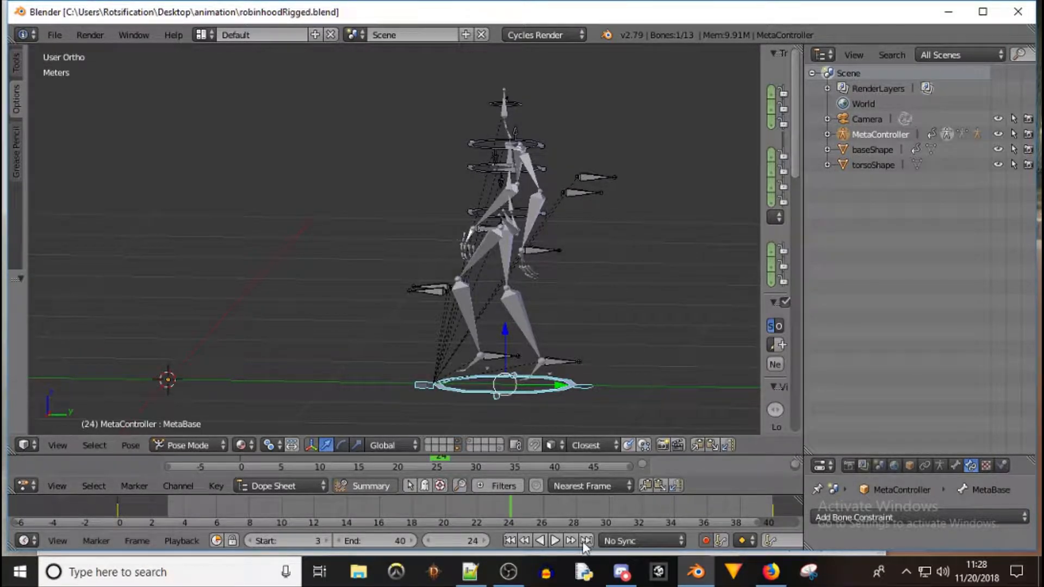
Play and stop the animation to preview the rigged character's motion
left_click(555, 540)
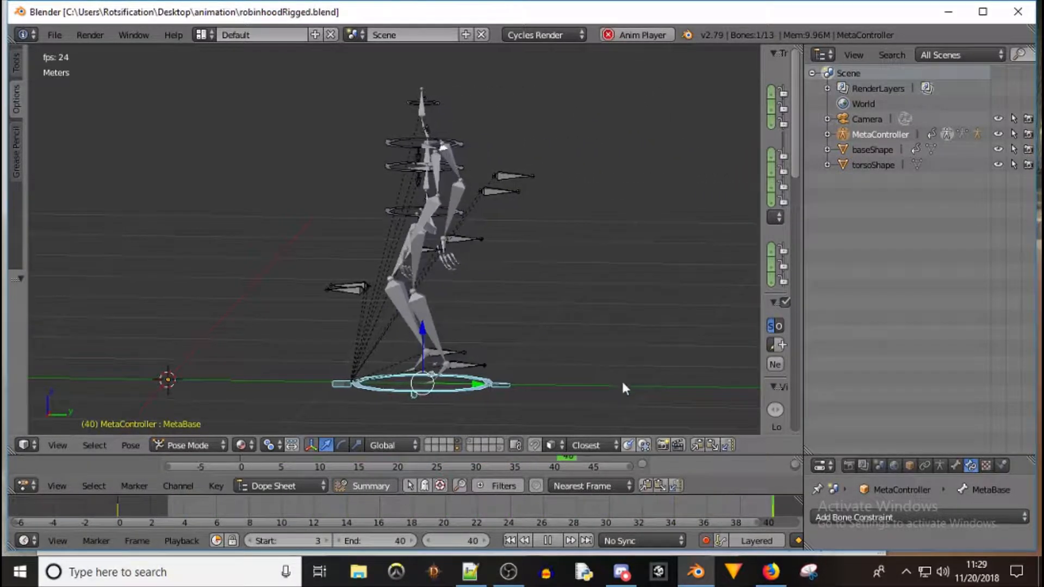
left_click(556, 540)
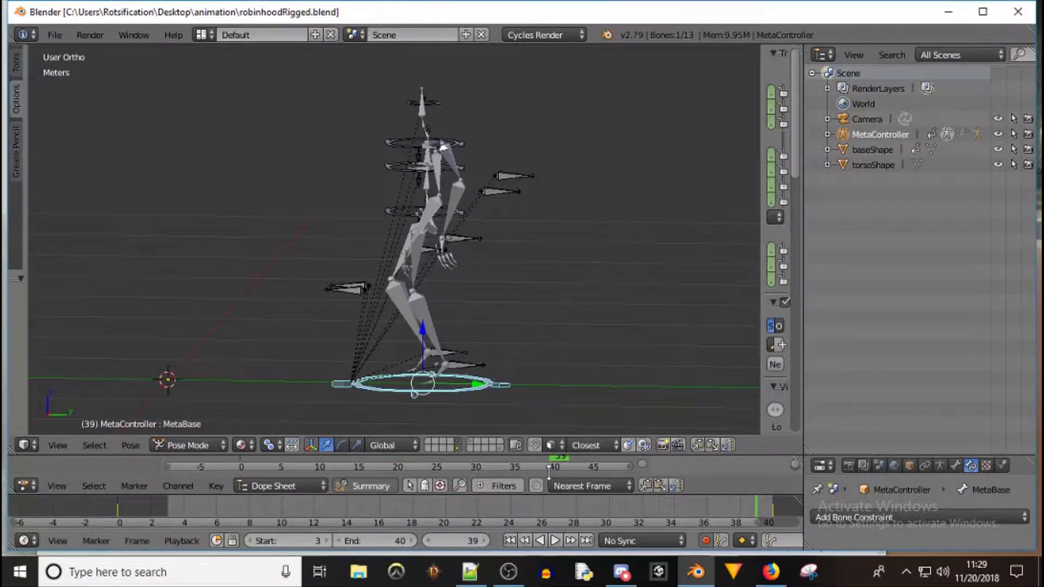
middle_click_drag(331, 275, 458, 268)
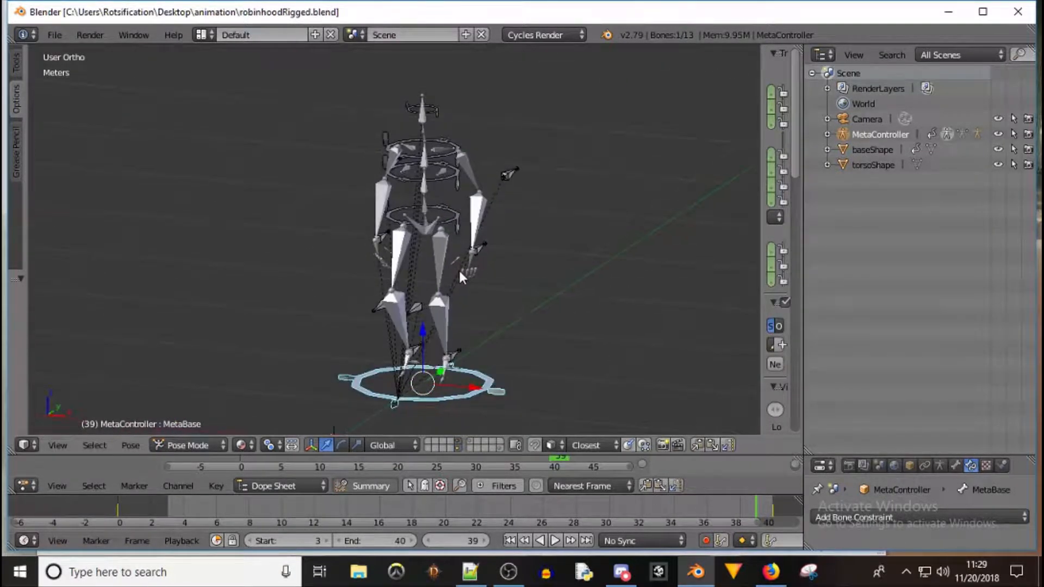
Test-rotate the HipController, TorsoController and HeadController rings around Z, cancelling each rotation
right_click(454, 217)
key("r")
key("z")
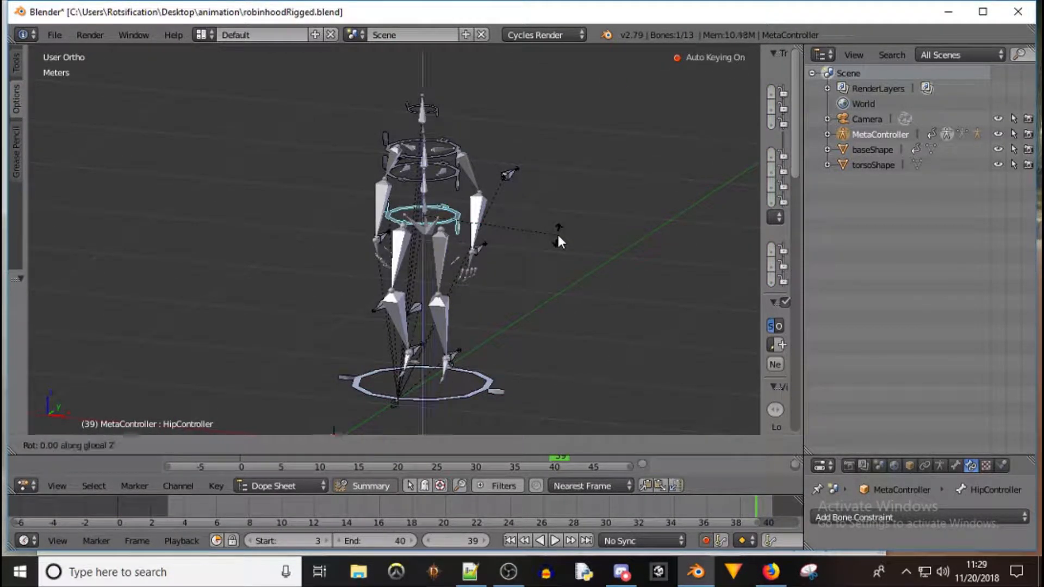
right_click(504, 207)
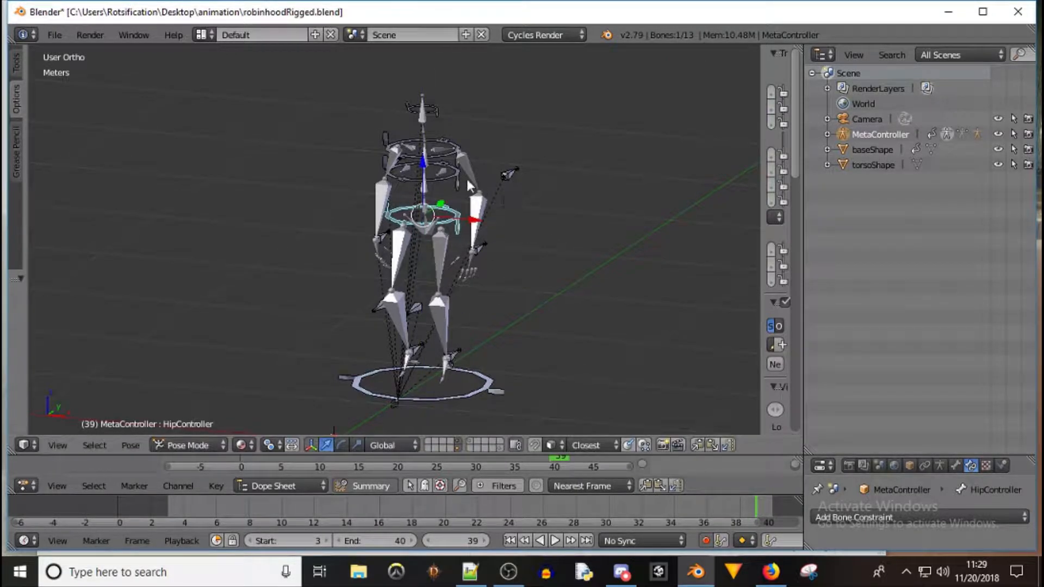
right_click(454, 173)
key("r")
key("z")
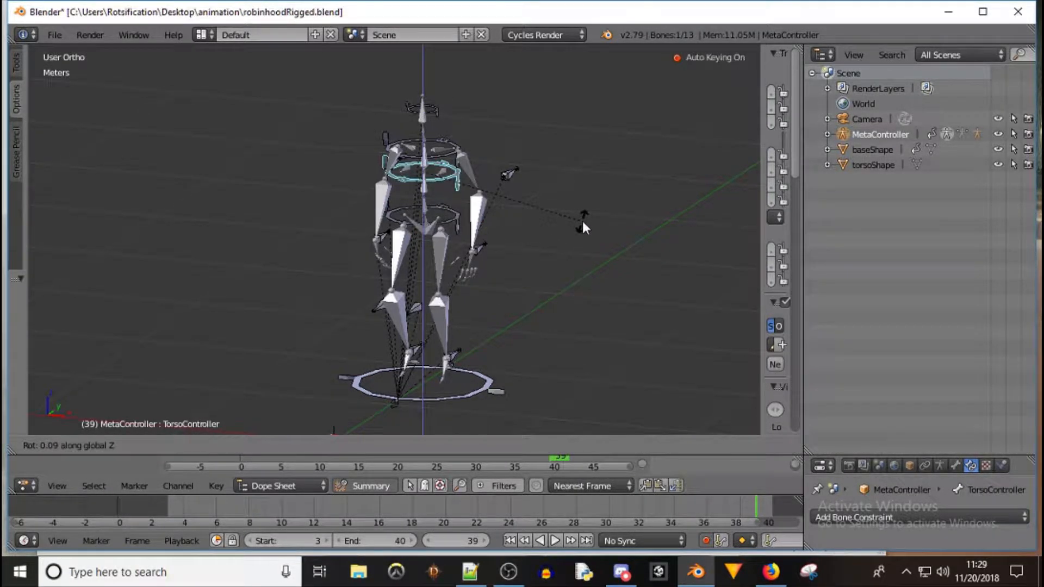
right_click(556, 197)
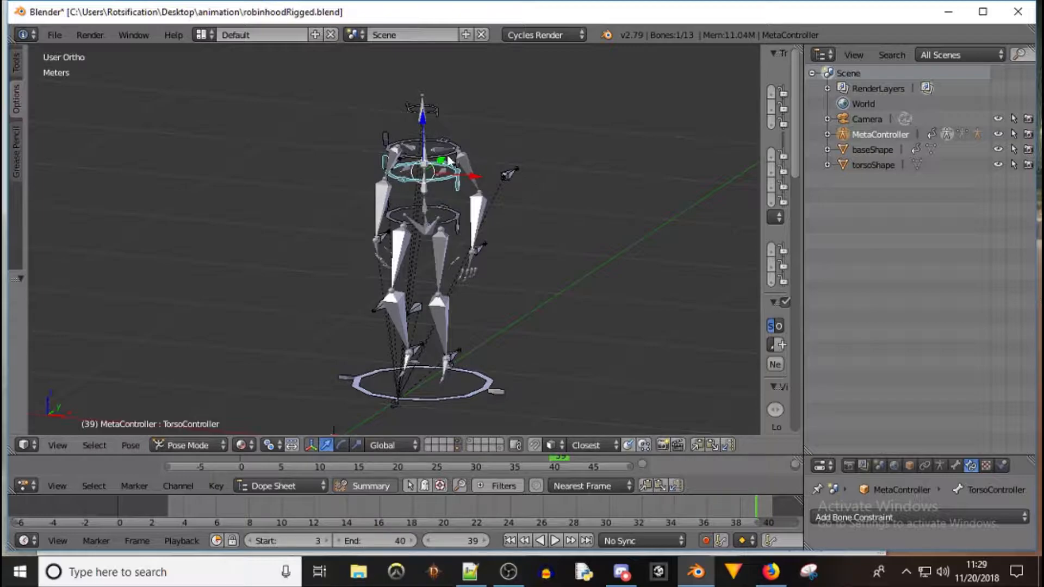
right_click(438, 111)
key("r")
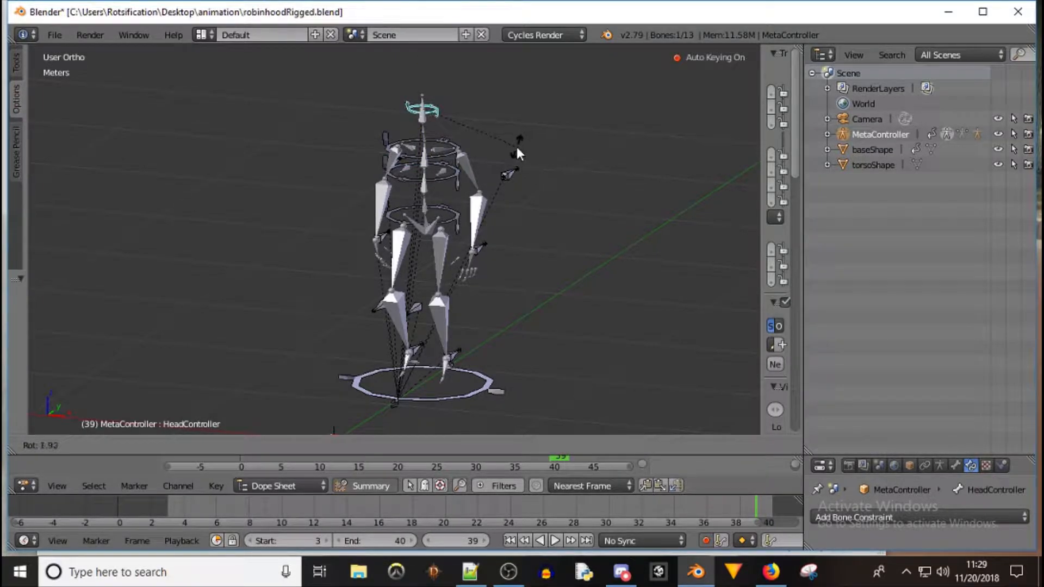
right_click(500, 109)
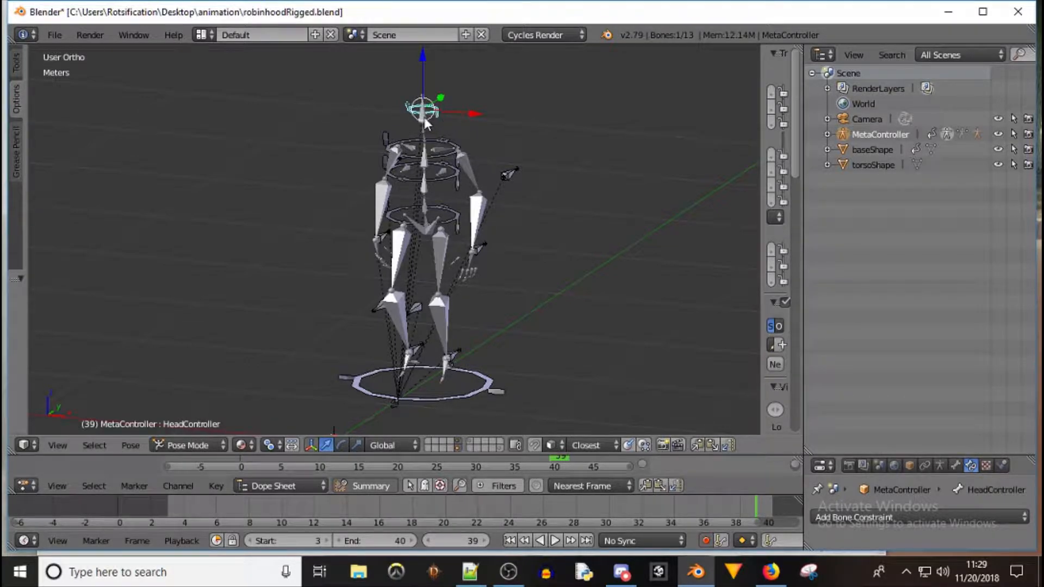
Select the pelvis.R and spine deform bones to inspect their copy constraints
middle_click_drag(557, 194, 480, 218)
right_click(429, 228)
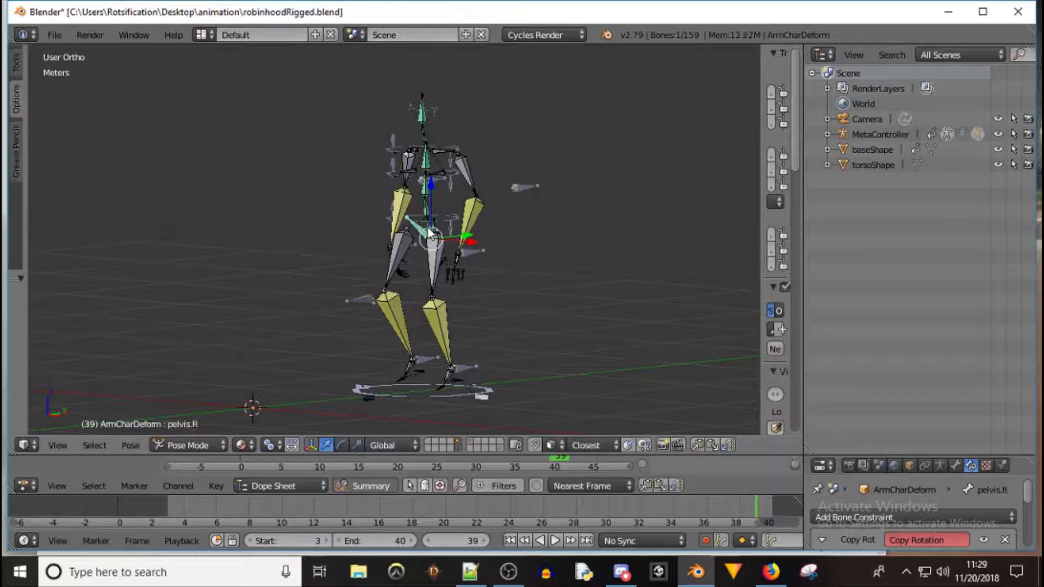
right_click(429, 230)
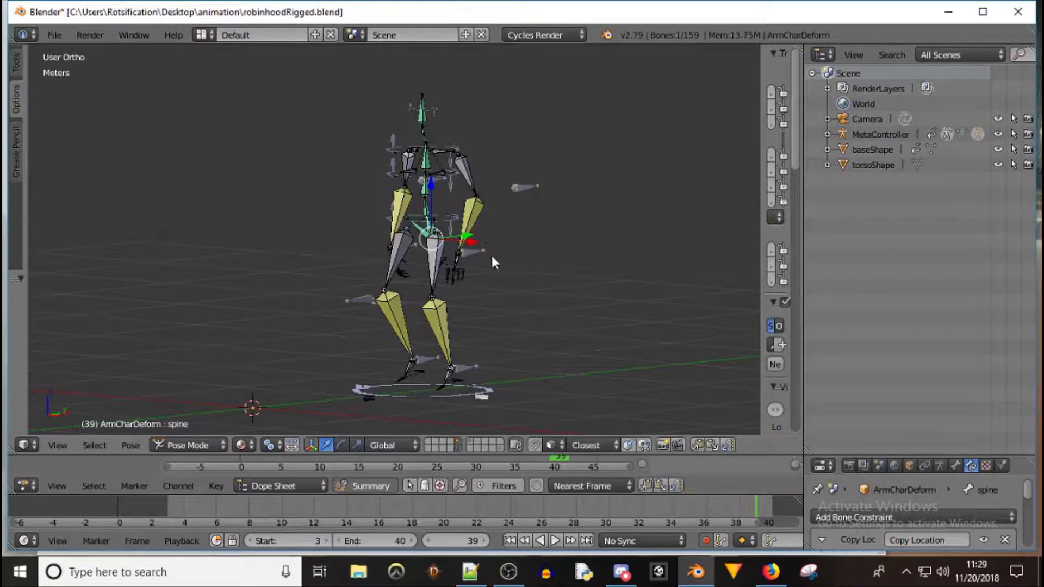
Test-move the armIK.L and legIK.R controllers and the spine.001 deform bone
right_click(468, 249)
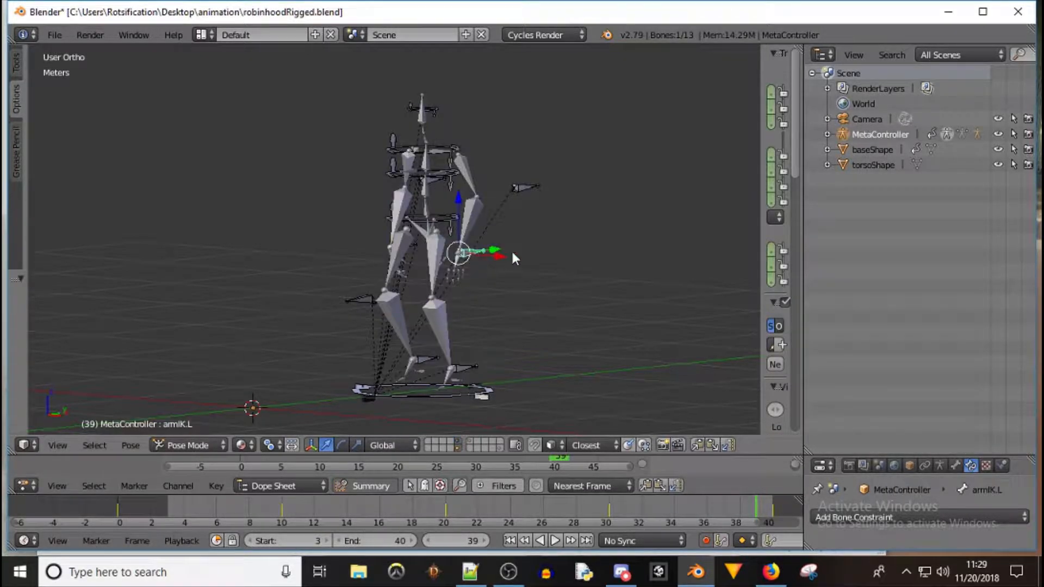
left_click_drag(494, 252, 521, 248)
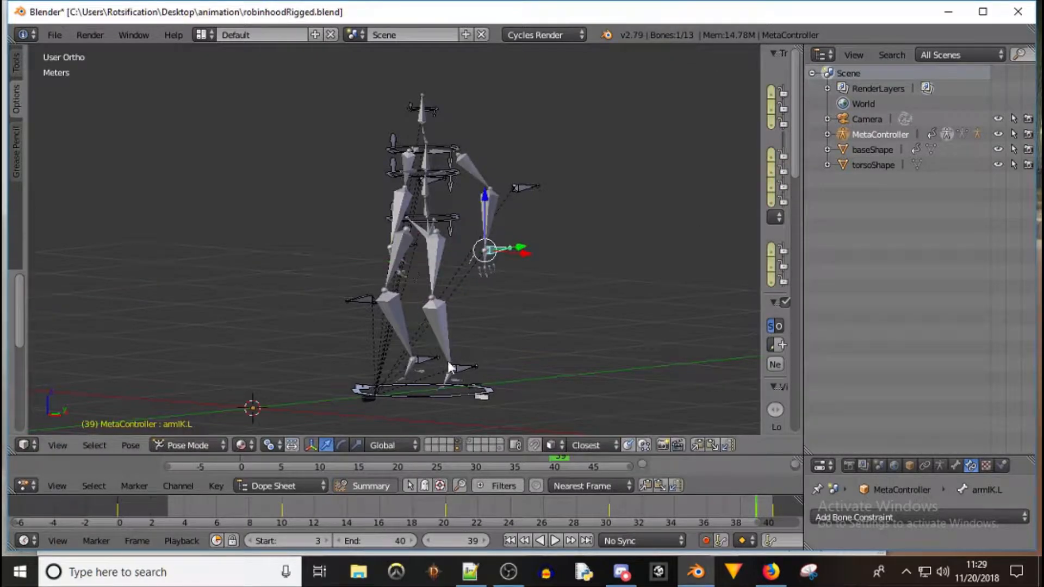
right_click(424, 358)
left_click_drag(454, 353, 422, 356)
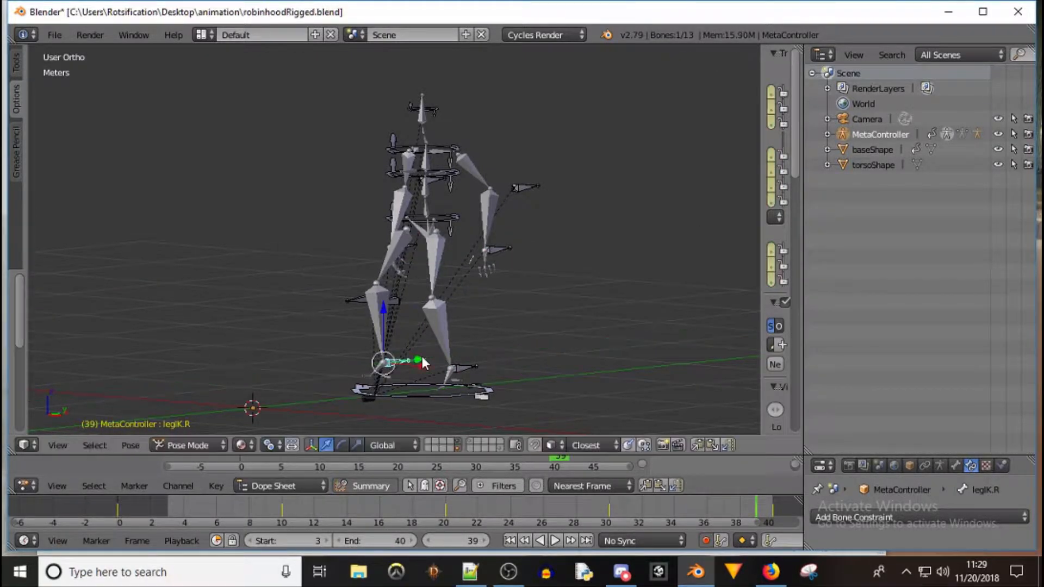
right_click(426, 210)
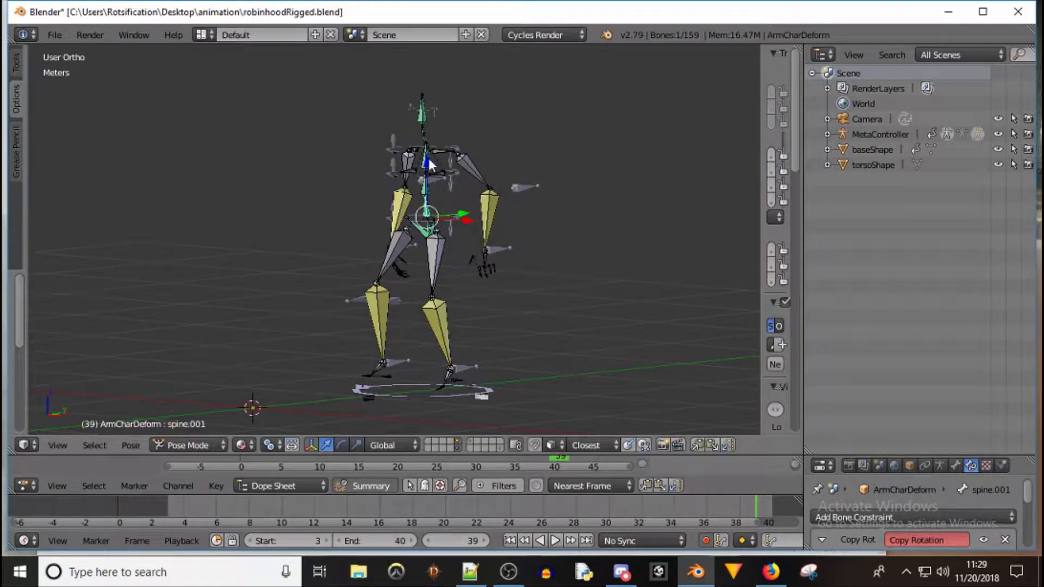
left_click_drag(428, 162, 432, 225)
right_click(430, 230)
middle_click_drag(352, 224, 426, 275)
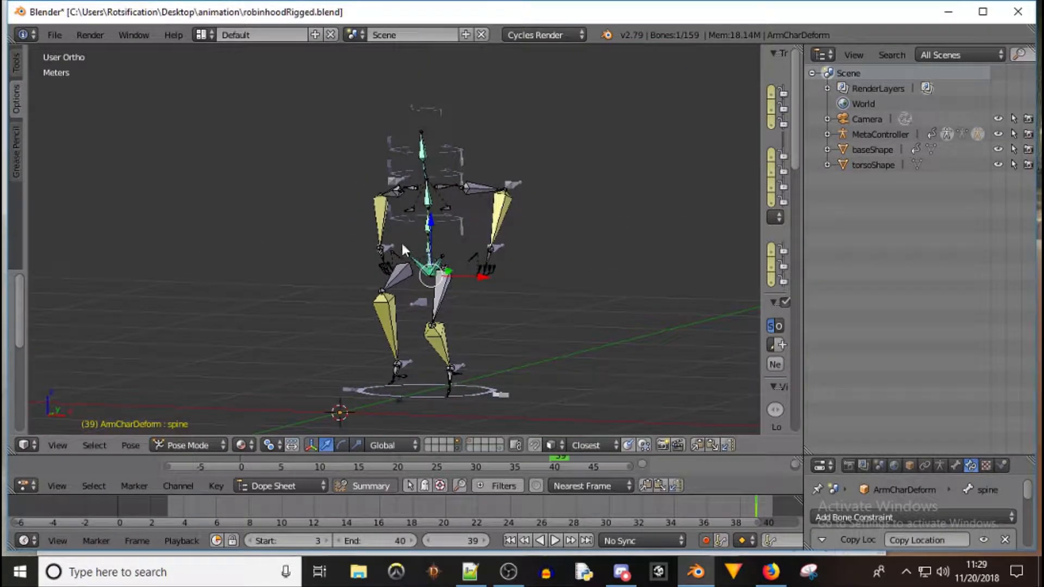
Rotate the MetaBase ring controller, then undo the last three changes
right_click(492, 393)
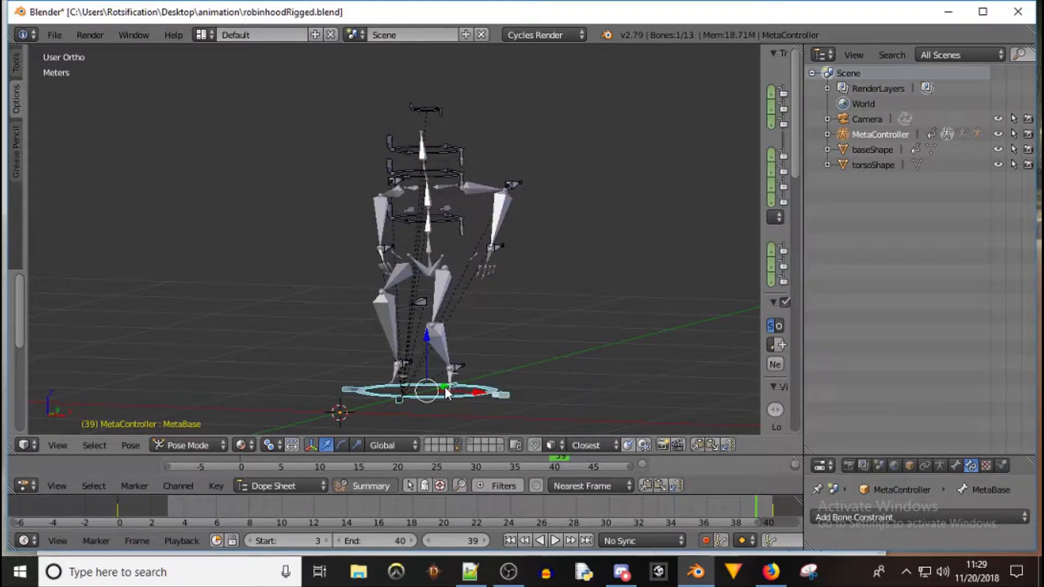
key("r")
left_click(433, 345)
left_click_drag(428, 345, 439, 305)
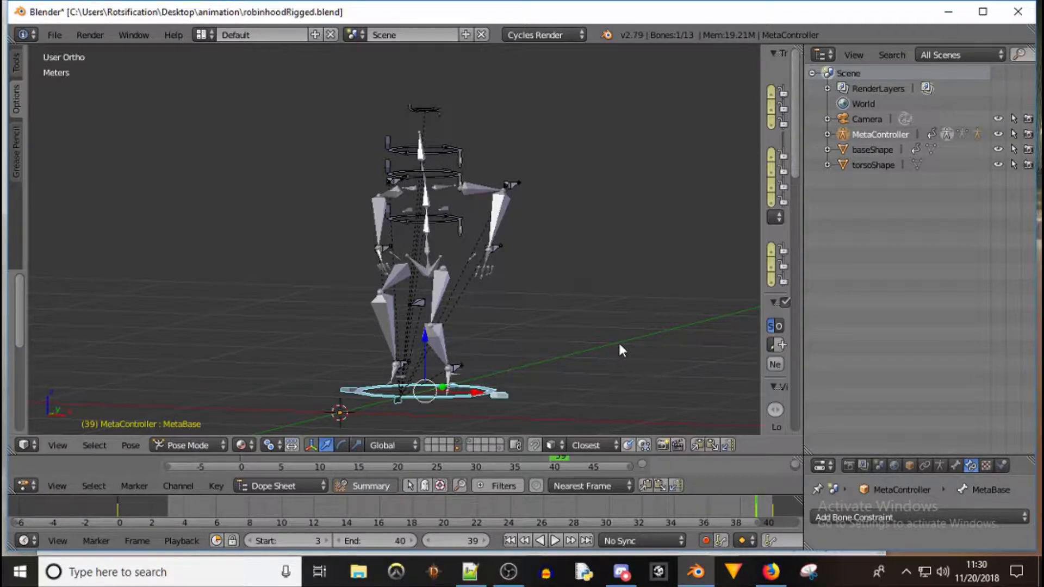
key("ctrl+z")
key("ctrl+z")
key("ctrl+z")
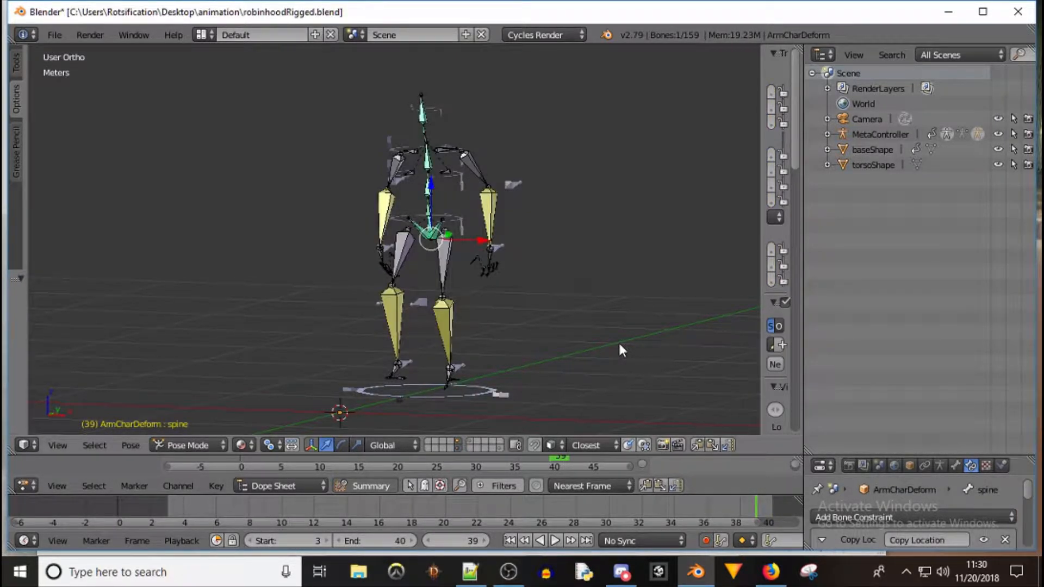
Play and stop the animation to watch the deform rig follow the controllers
middle_click_drag(613, 337, 510, 355)
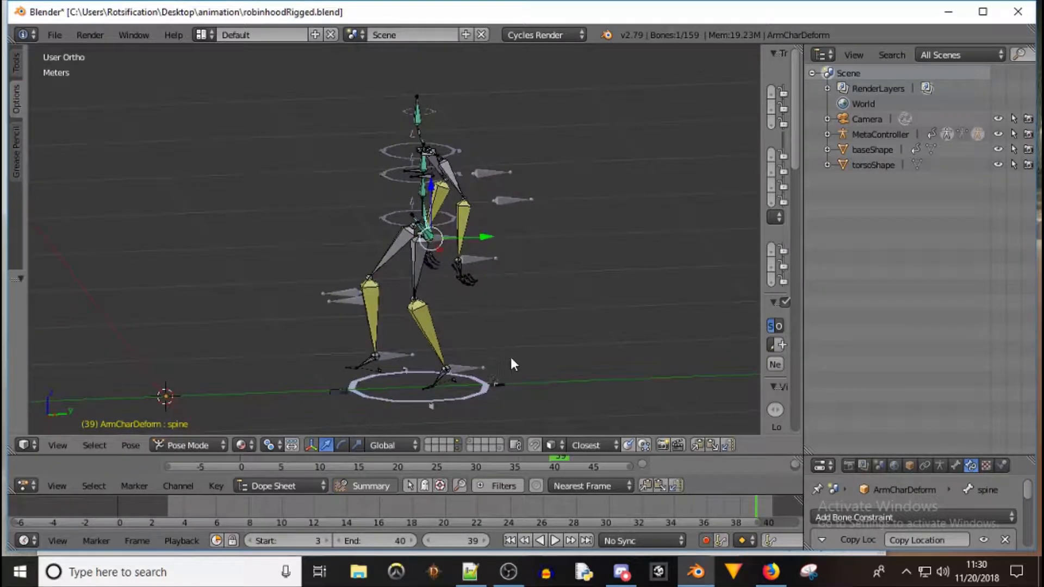
left_click(556, 542)
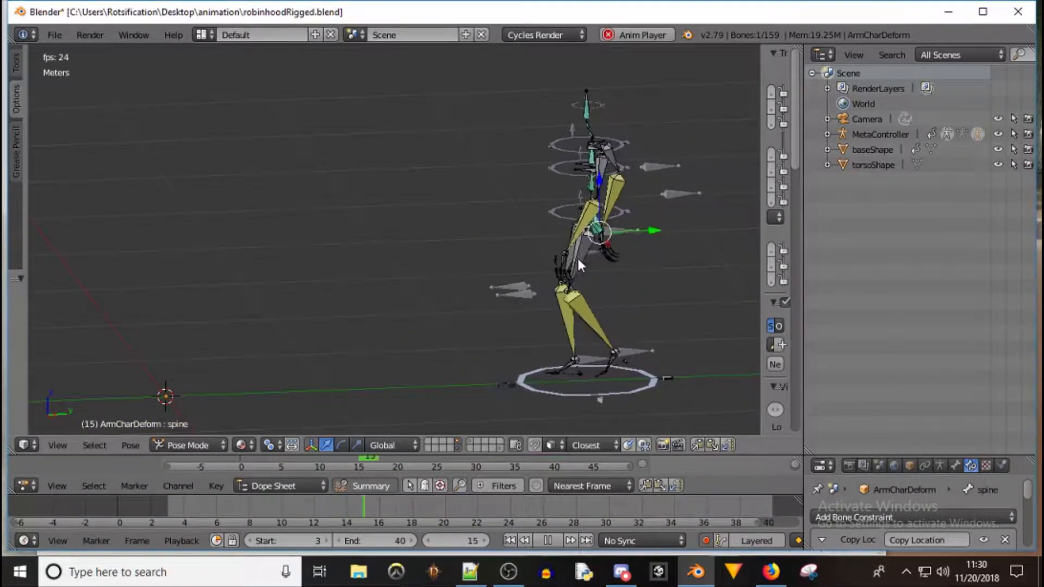
left_click(549, 541)
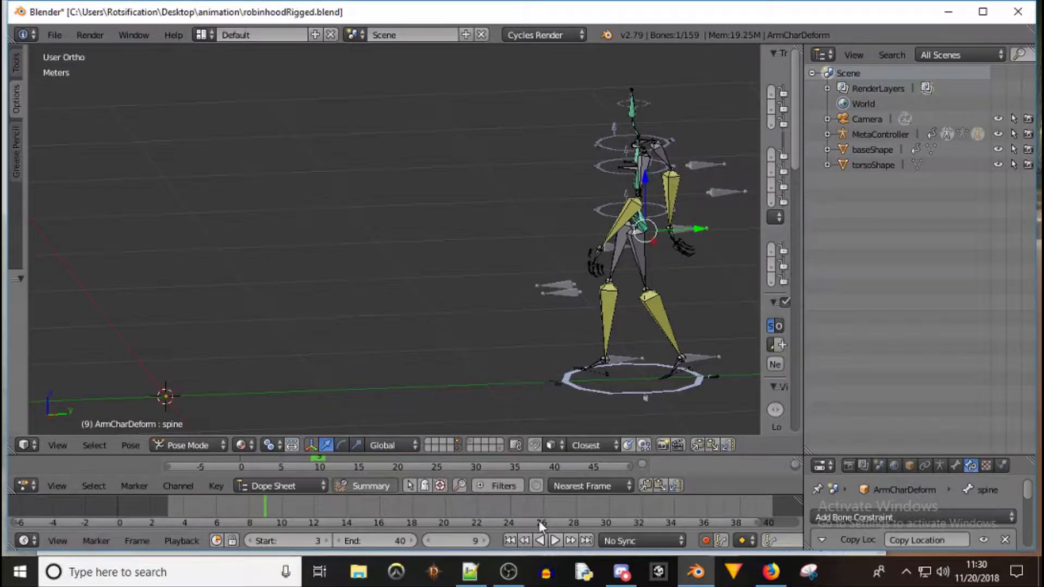
Turn off auto keying and enlarge the dope sheet area
left_click(706, 540)
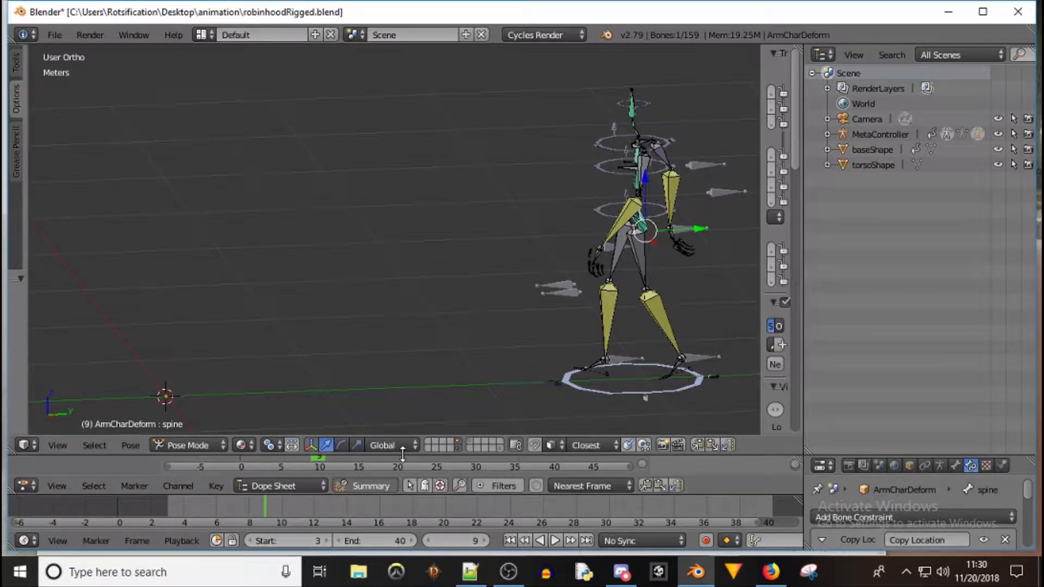
left_click_drag(402, 456, 420, 343)
left_click_drag(399, 493, 397, 423)
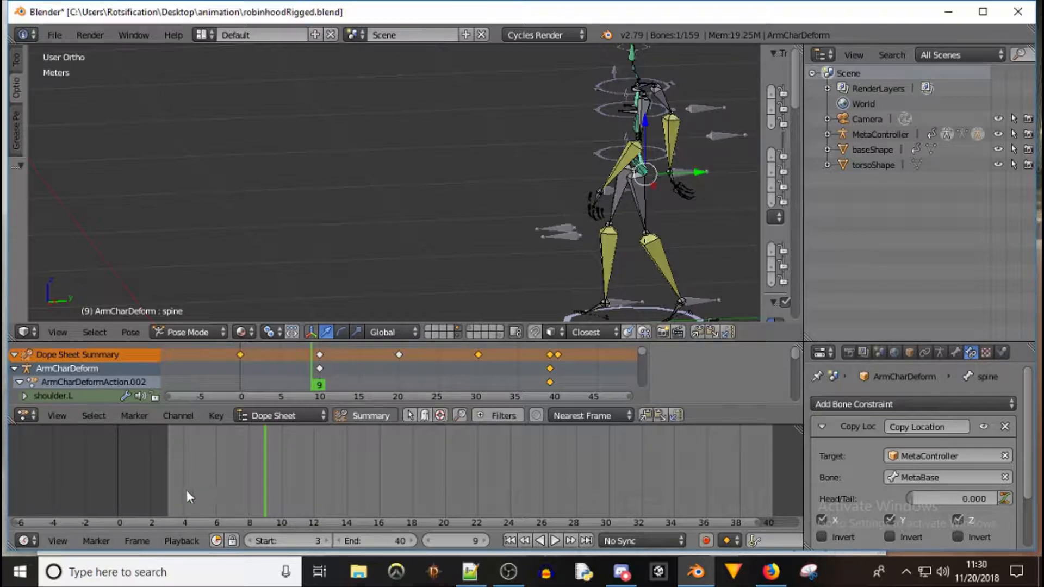
Test-move the MetaBase ring at frame 3, cancel the move, and play the animation
left_click(168, 488)
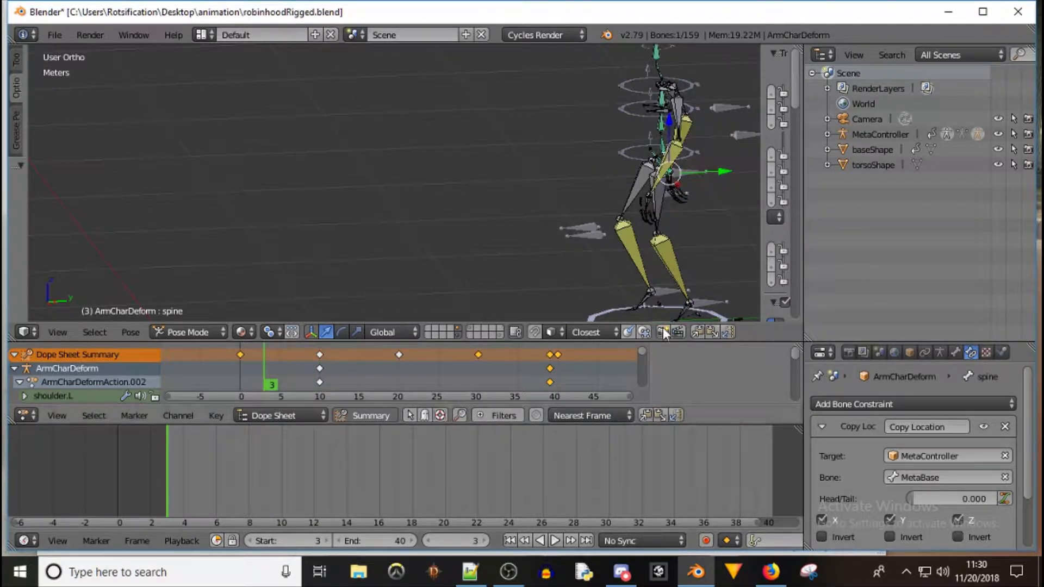
middle_click_drag(691, 246, 519, 186, "shift")
right_click(538, 272)
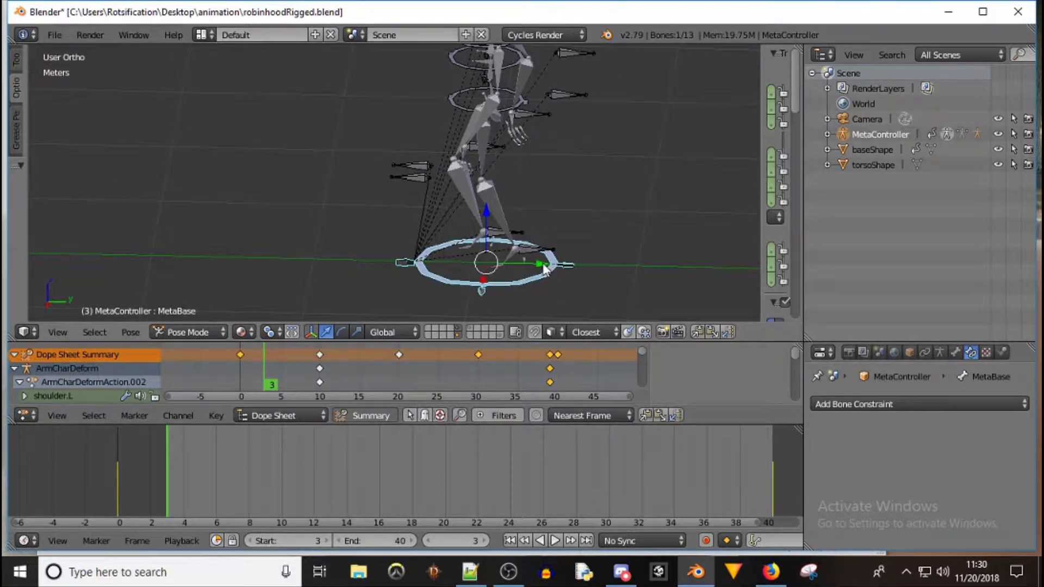
left_click_drag(544, 269, 673, 249)
right_click(672, 249)
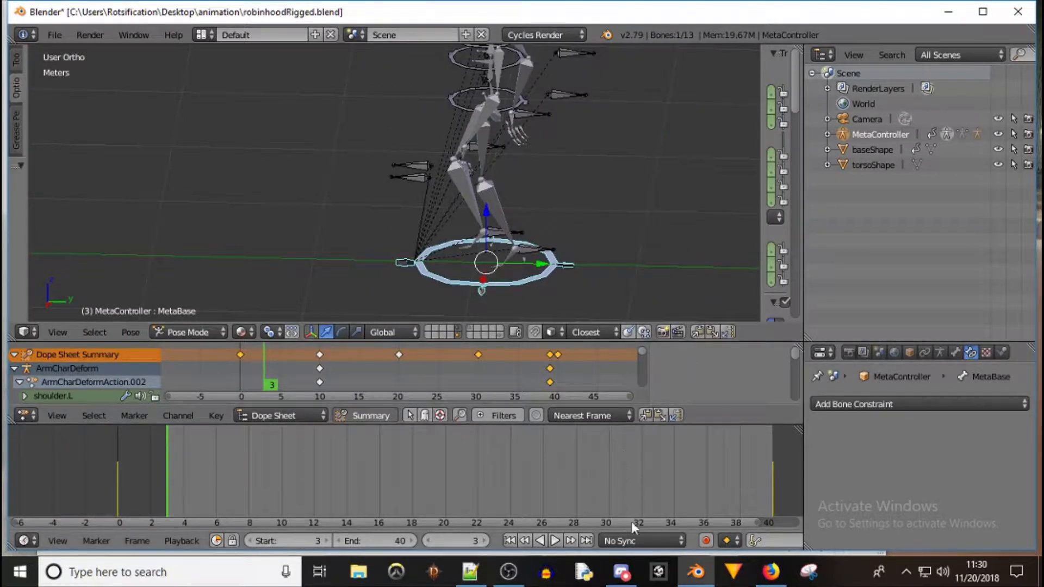
left_click(555, 541)
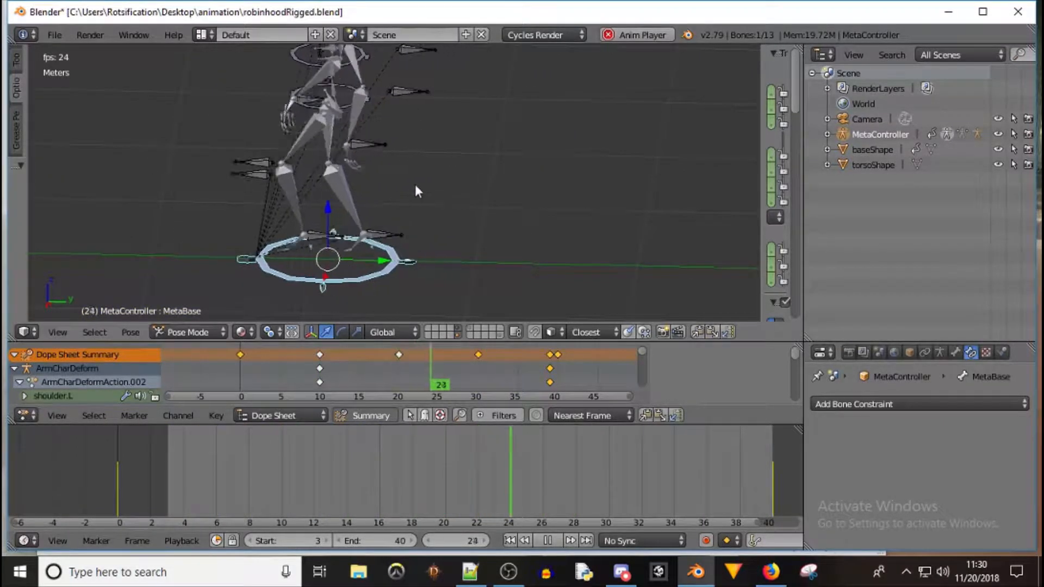
Show only the controller armature's layer and stop the animation playback
scroll(401, 163, "down", 3)
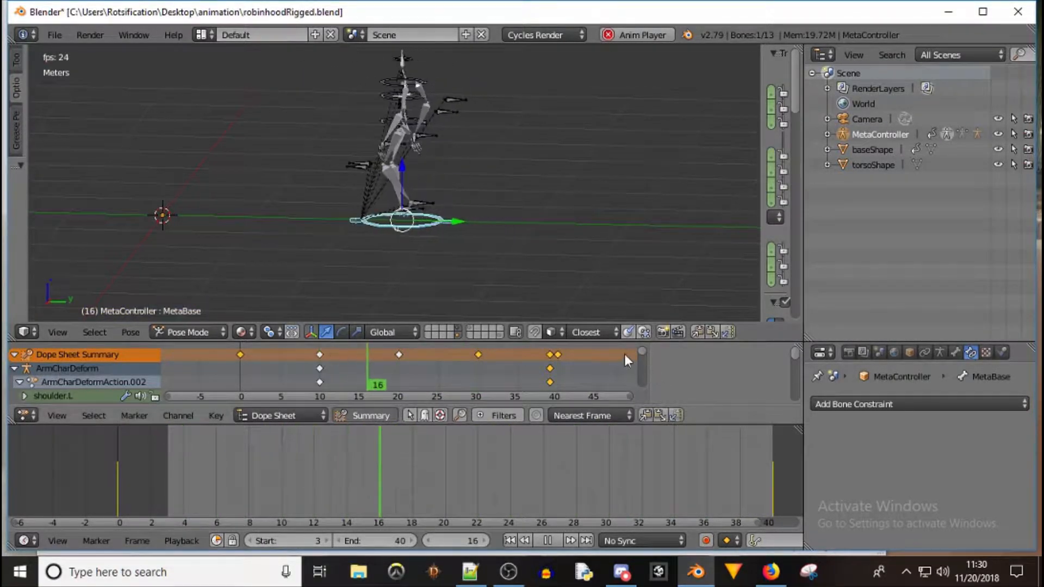
left_click(458, 329)
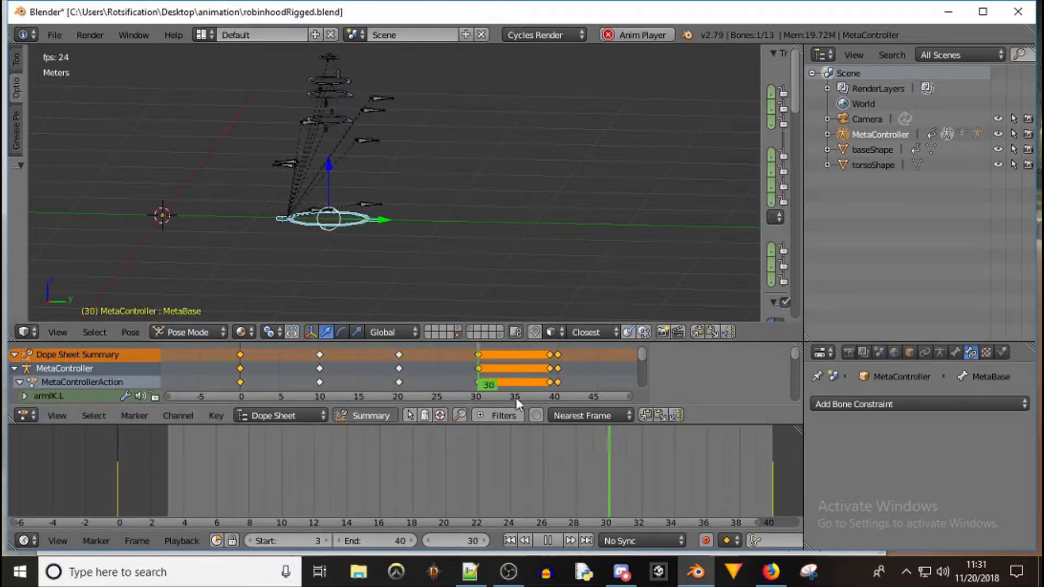
left_click(548, 540)
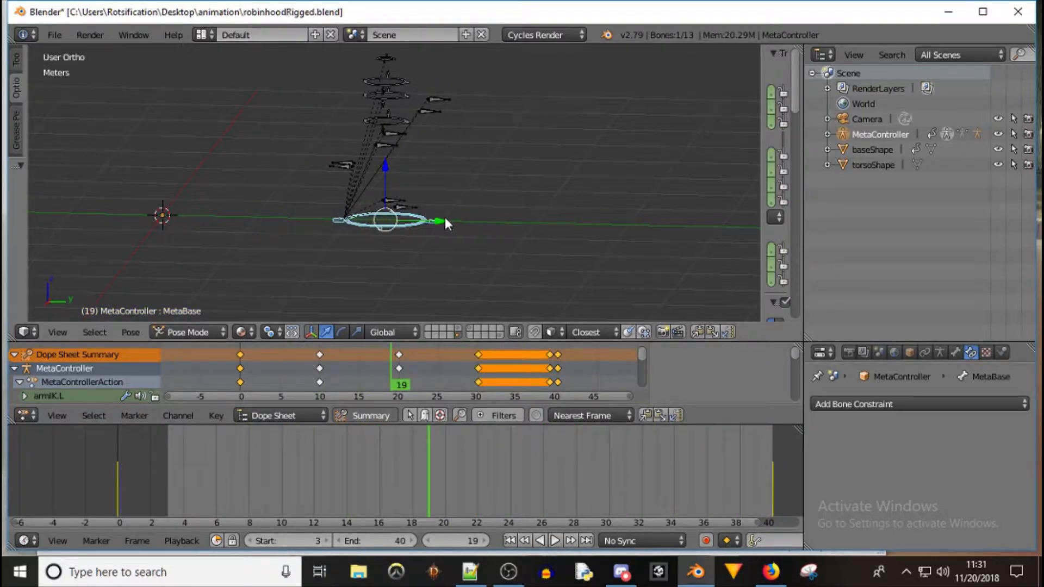
Test-move the MetaBase and HipController bones, cancelling the moves
left_click_drag(441, 221, 405, 204)
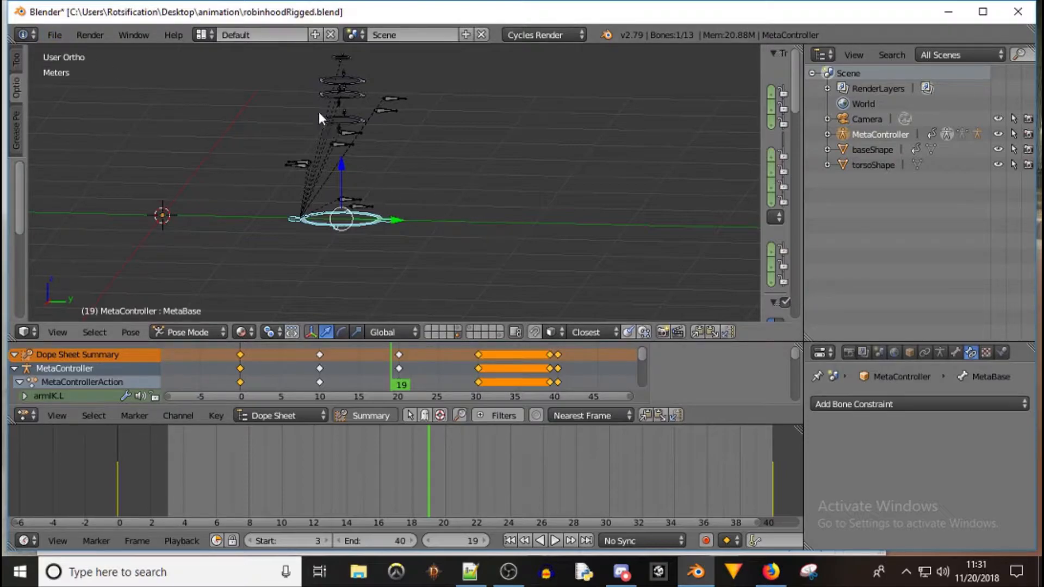
right_click(328, 124)
middle_click_drag(263, 128, 290, 121)
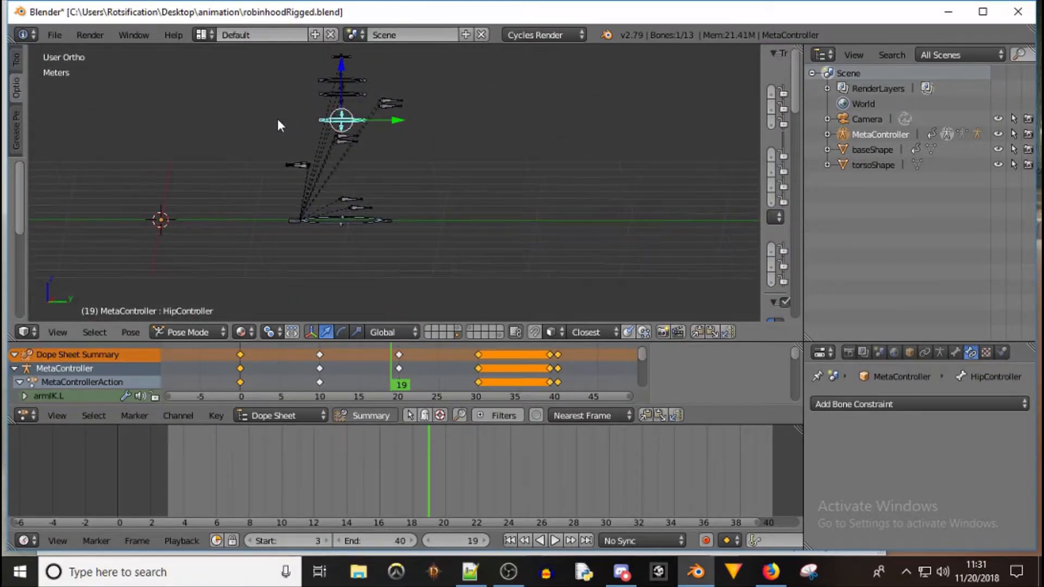
middle_click_drag(272, 117, 372, 184)
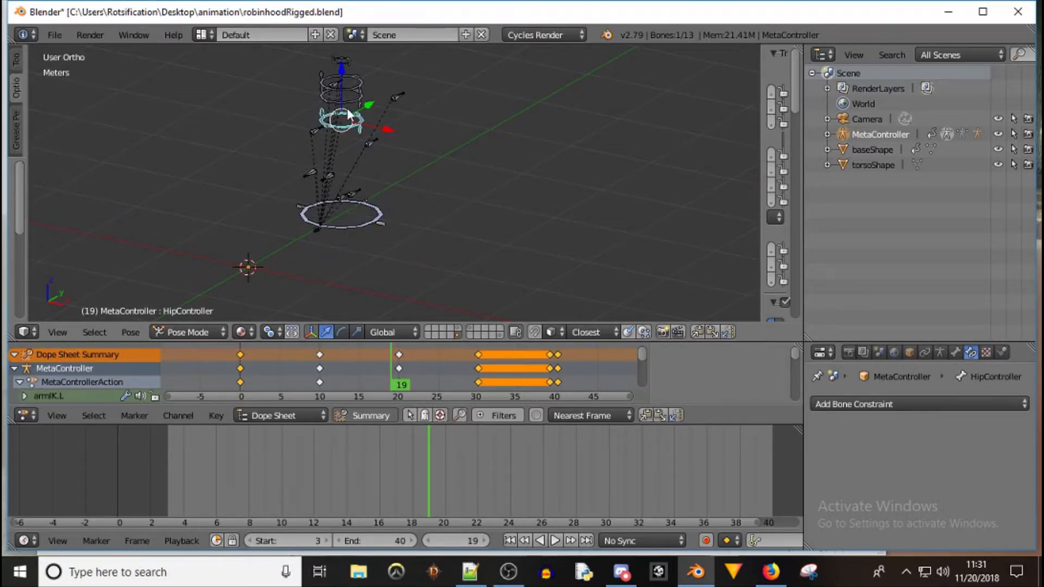
right_click(367, 223)
left_click_drag(373, 197, 338, 217)
right_click(338, 219)
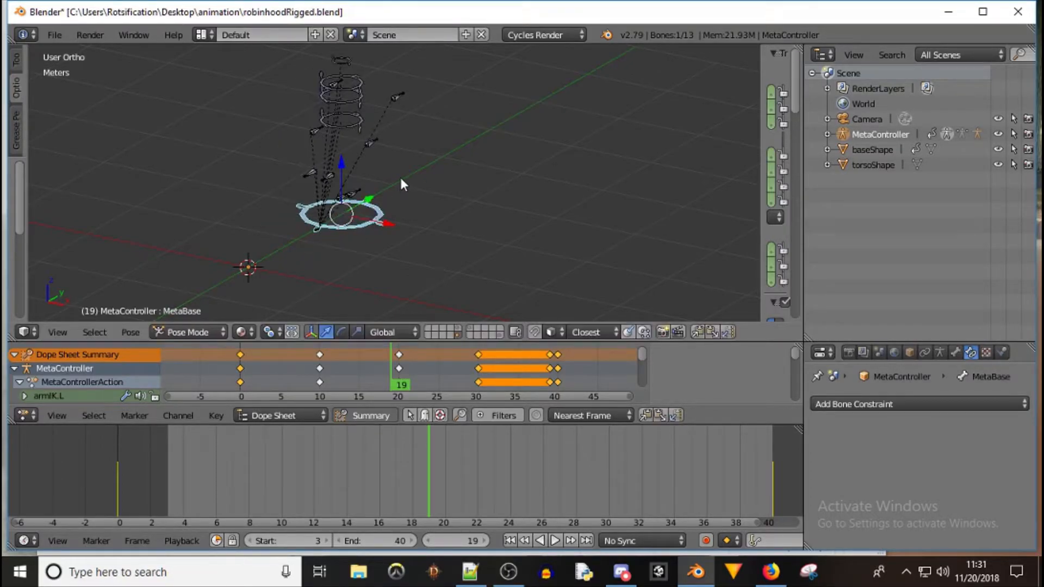
middle_click_drag(408, 169, 344, 154)
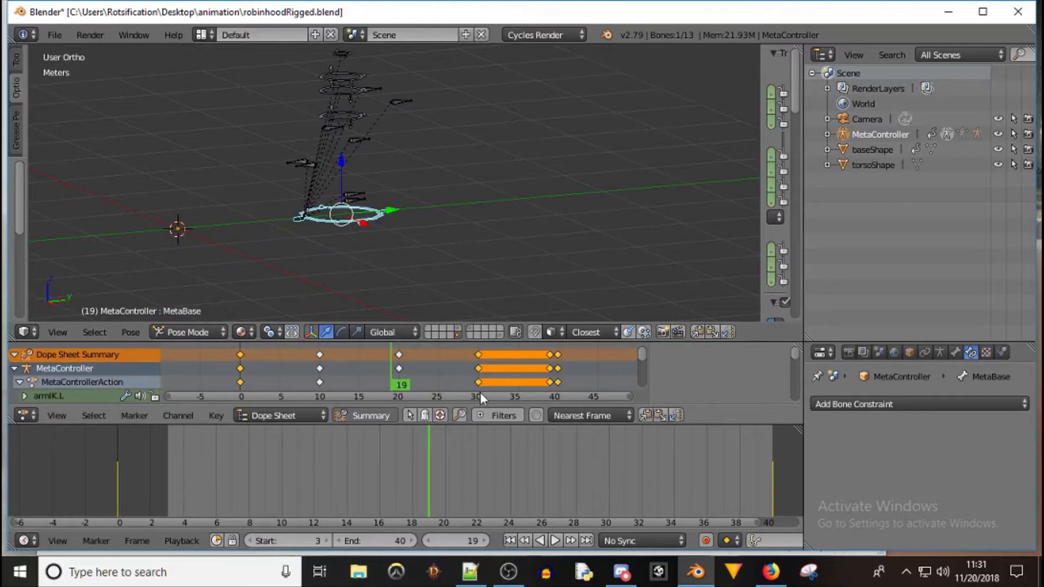
Play the animation from frame 0 with the deform rig's layer shown again
left_click(240, 379)
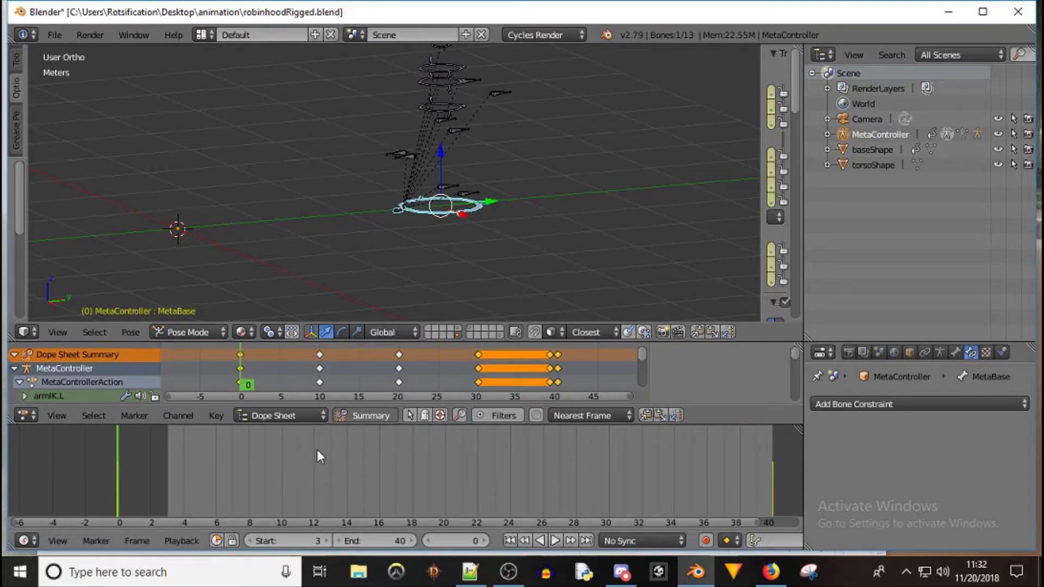
left_click(555, 540)
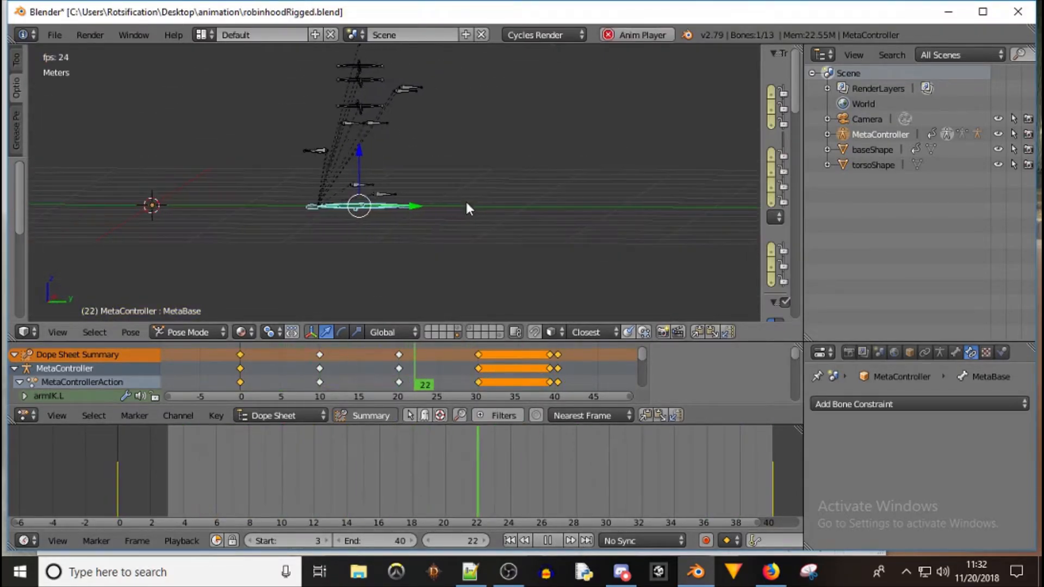
left_click(458, 328)
Watch the deform rig's walk from the side view, then stop playback
middle_click_drag(424, 138, 411, 214, "shift")
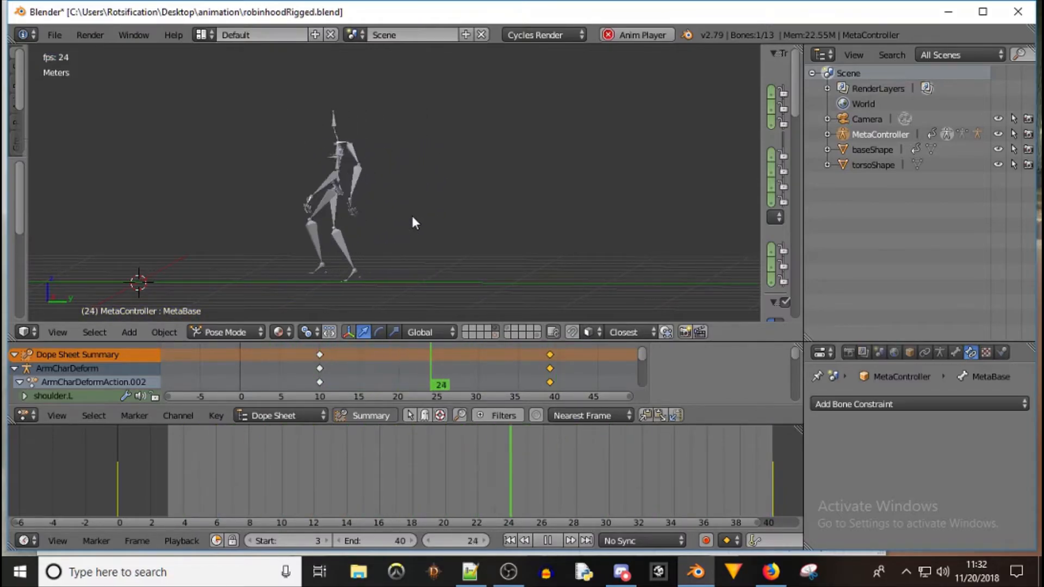
middle_click_drag(293, 189, 384, 218)
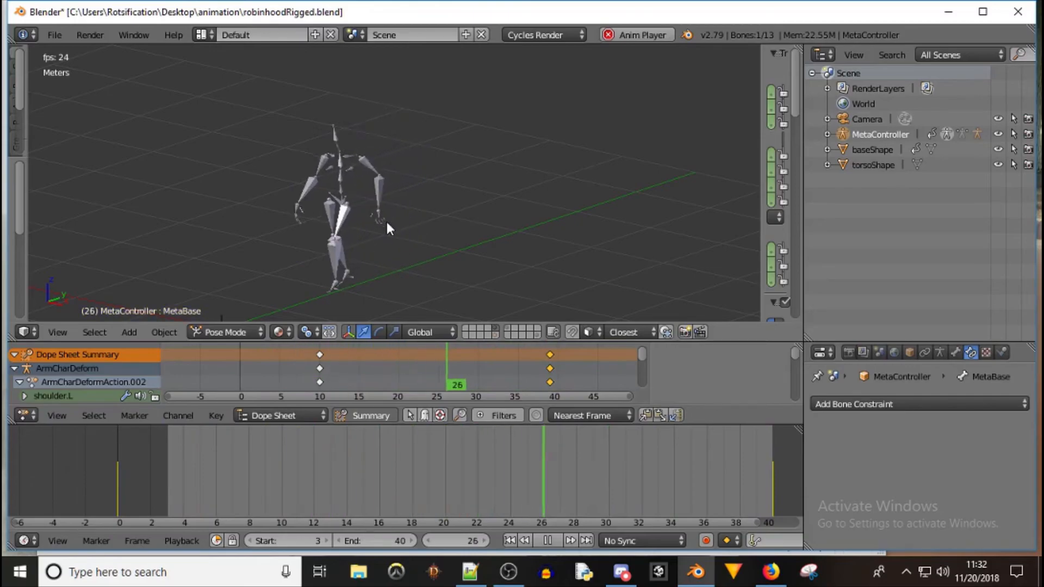
key("KP_3")
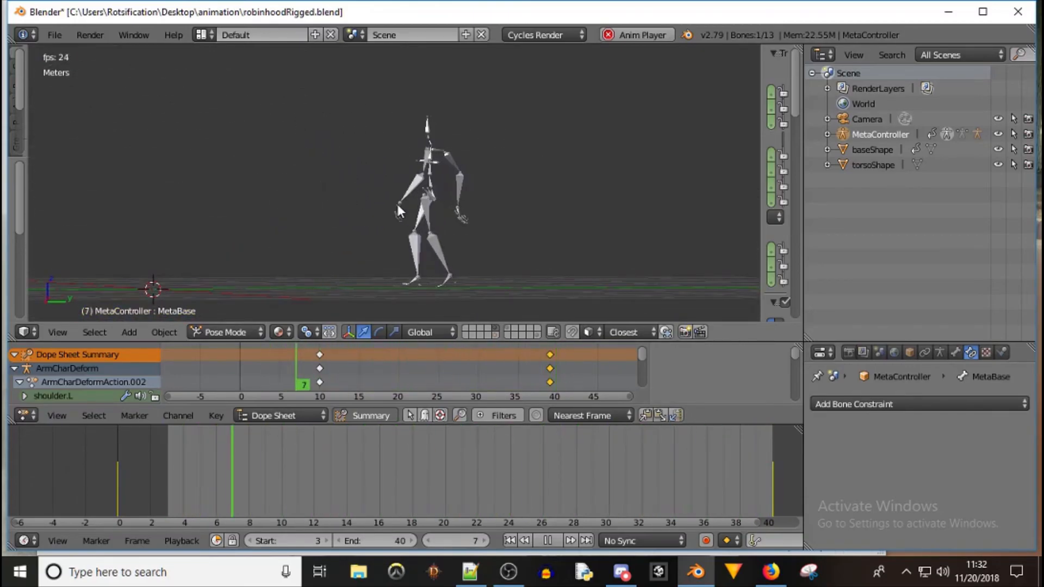
left_click(549, 541)
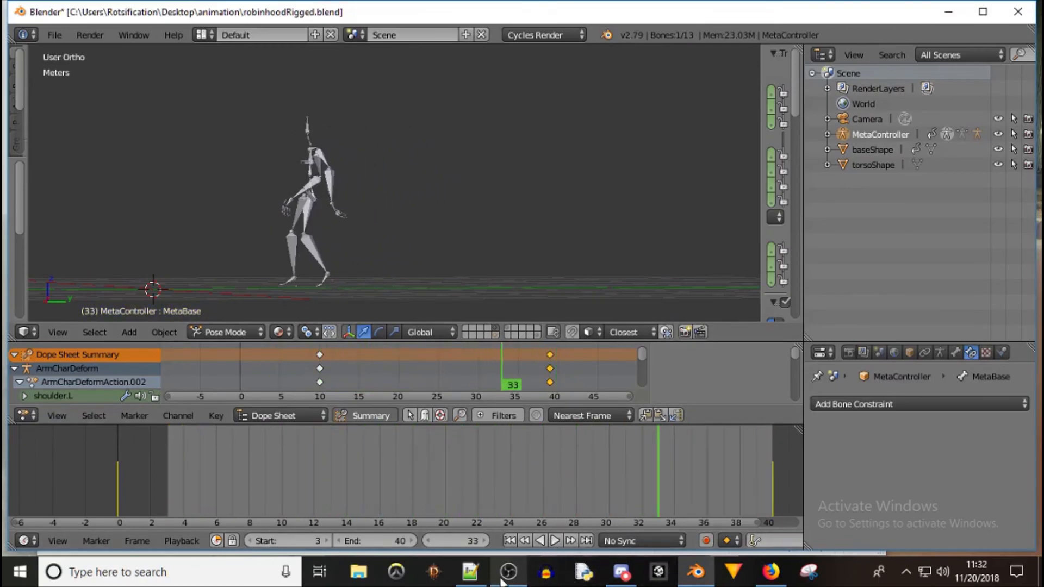